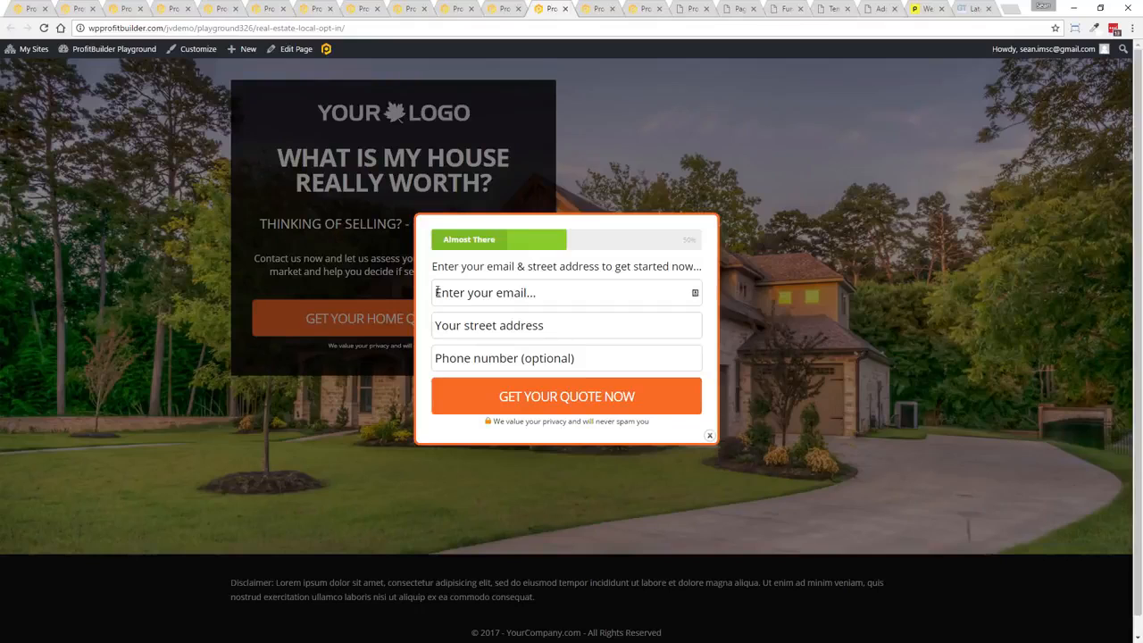
# Close the home quote popup and look through the restaurant landing page down to its footer and back up
pyautogui.click(710, 438)
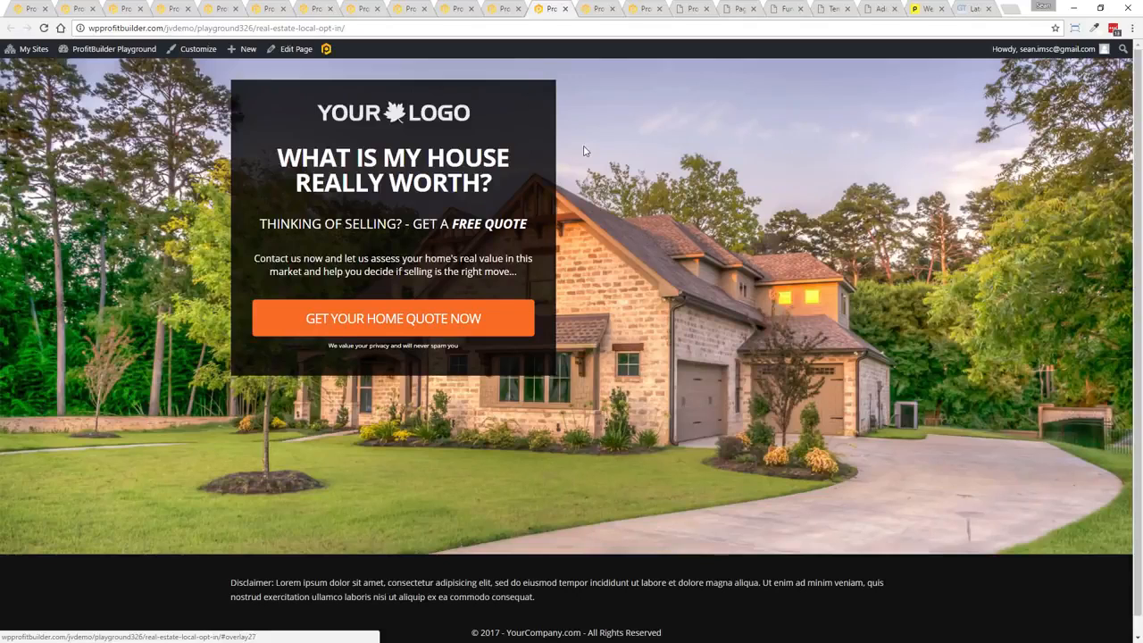
pyautogui.click(594, 7)
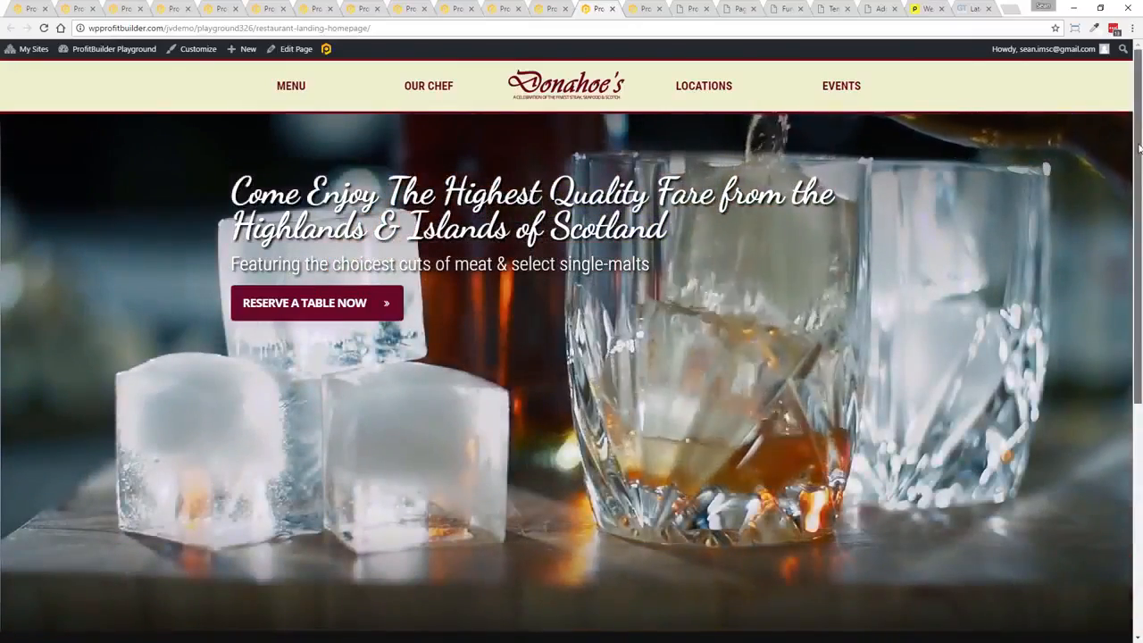
pyautogui.scroll(-6, 1113, 396)
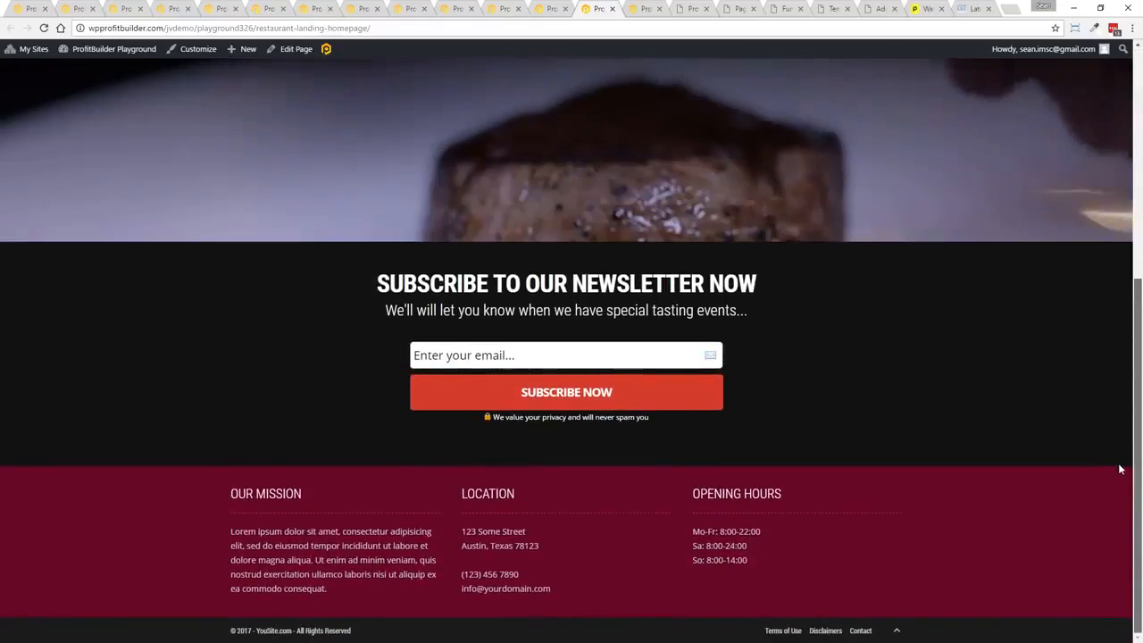
pyautogui.scroll(2, 1118, 467)
pyautogui.scroll(3, 1116, 401)
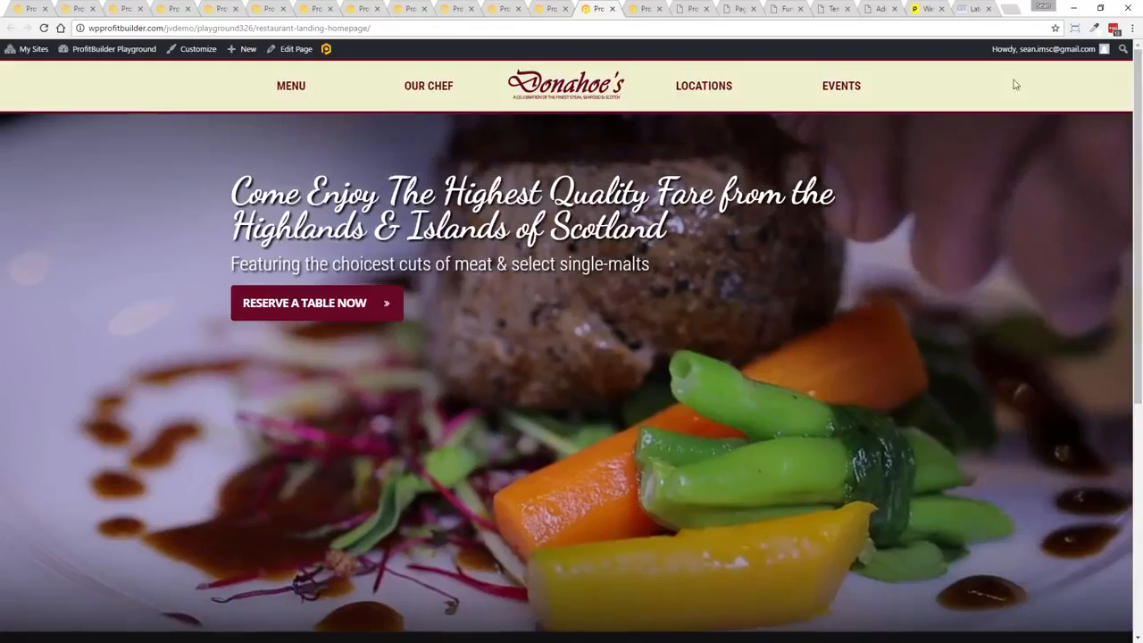
# View the streamline video webinar page and check the sign-up popup behind its Register Now button, closing it again
pyautogui.click(631, 7)
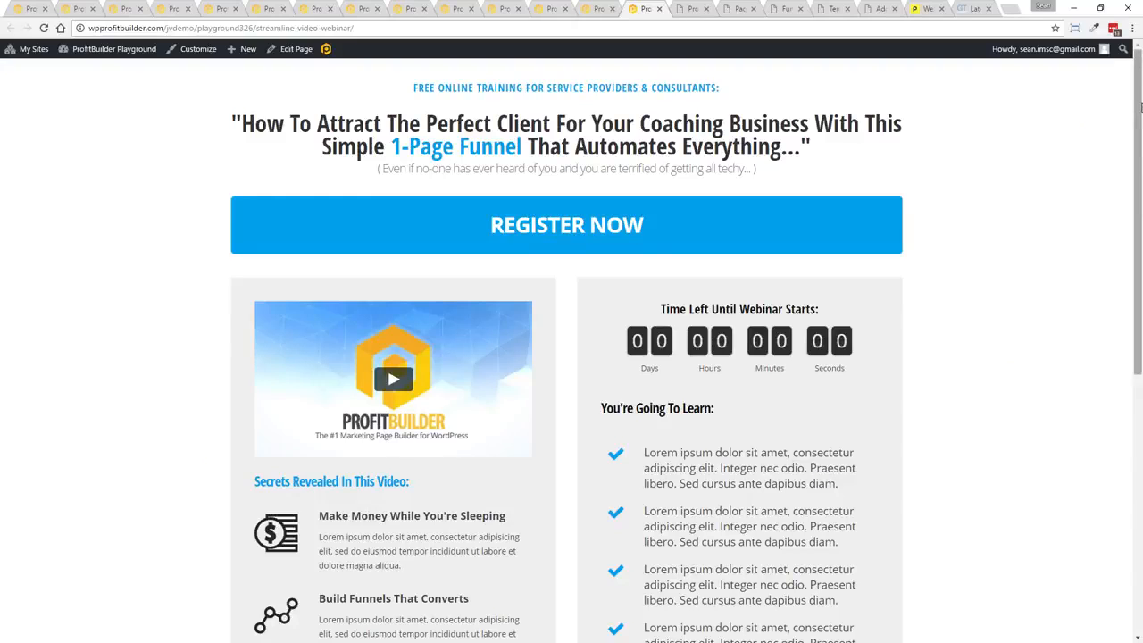
pyautogui.moveTo(1140, 107); pyautogui.dragTo(1140, 134)
pyautogui.click(523, 221)
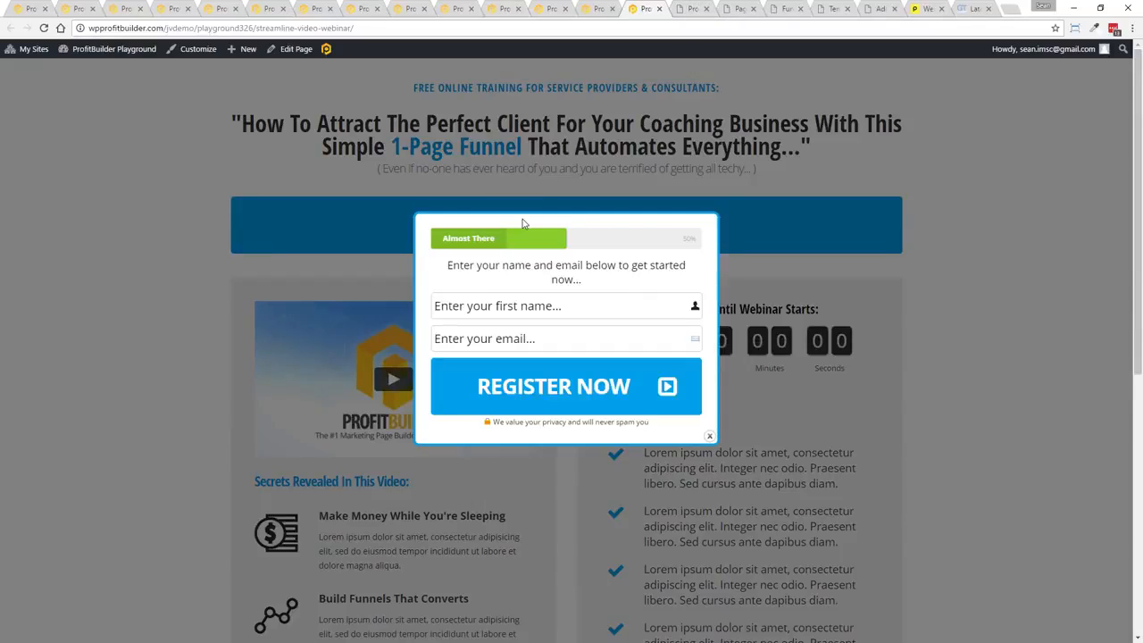
pyautogui.click(709, 436)
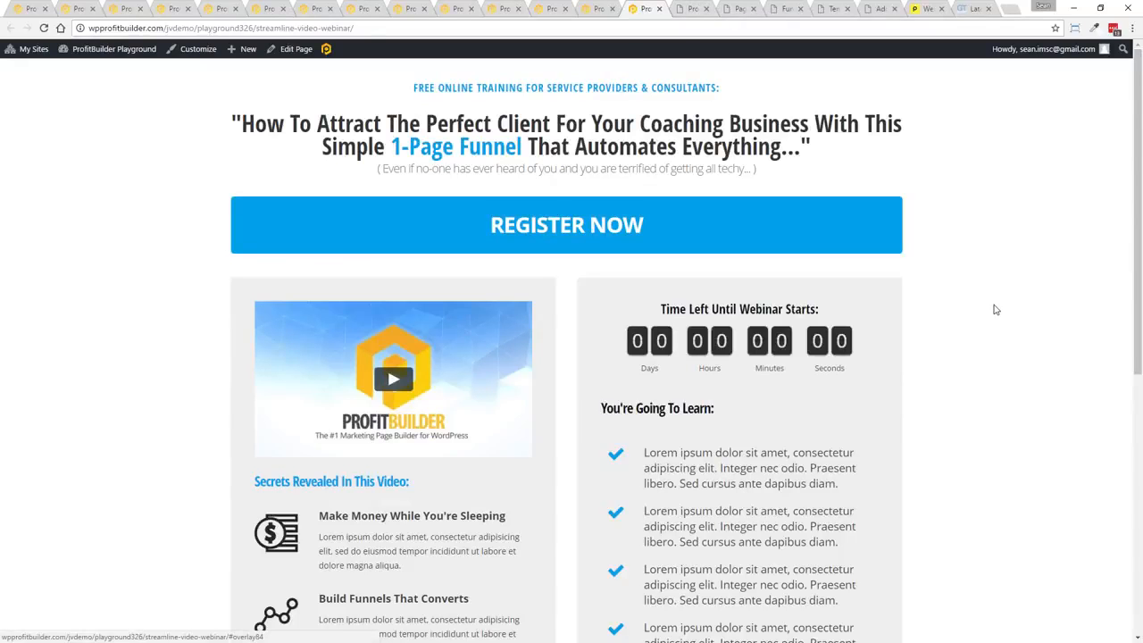
# Bring up the Free Master Class page that is open in the ProfitBuilder page editor
pyautogui.click(703, 8)
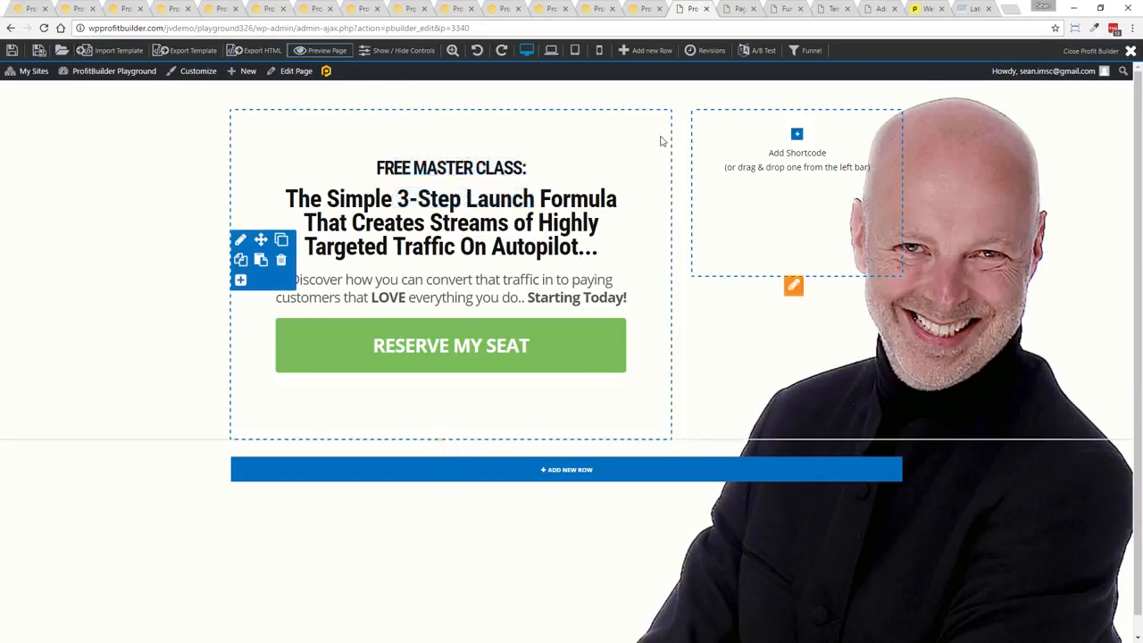
pyautogui.moveTo(79, 100)
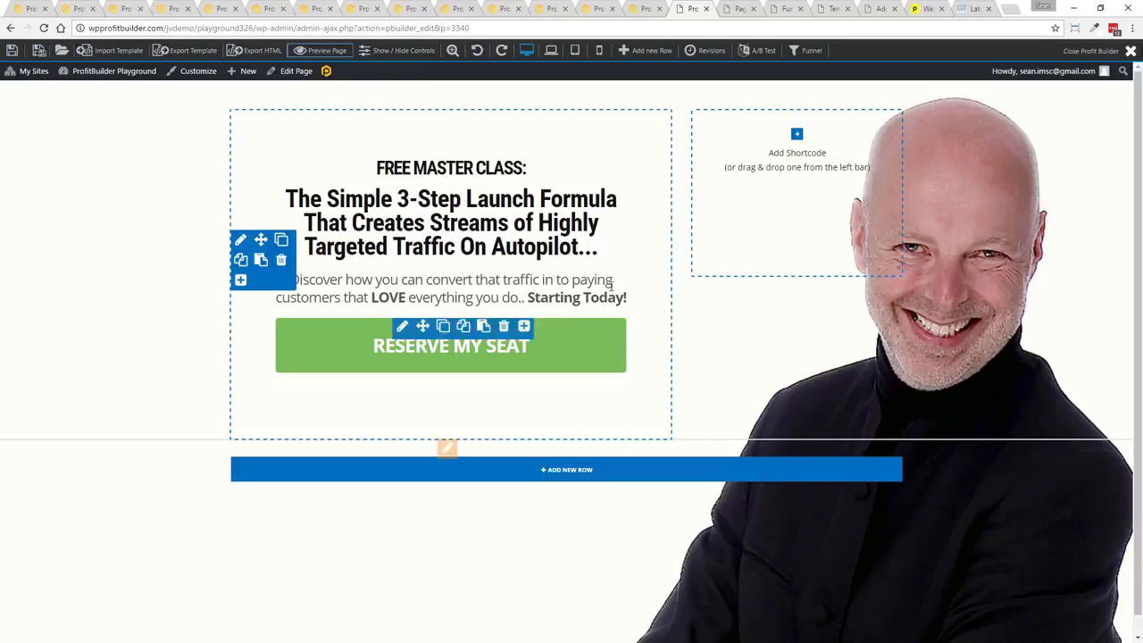
# Add a Button and an Image element to the empty column, and move the image above the Free Master Class heading
pyautogui.click(796, 135)
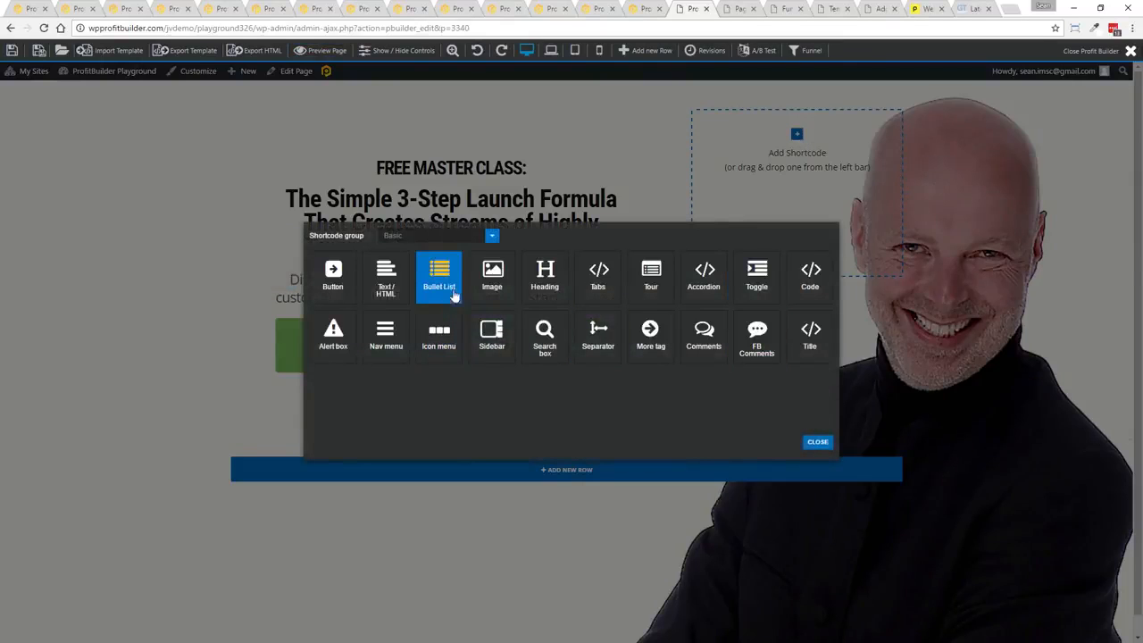
pyautogui.click(336, 277)
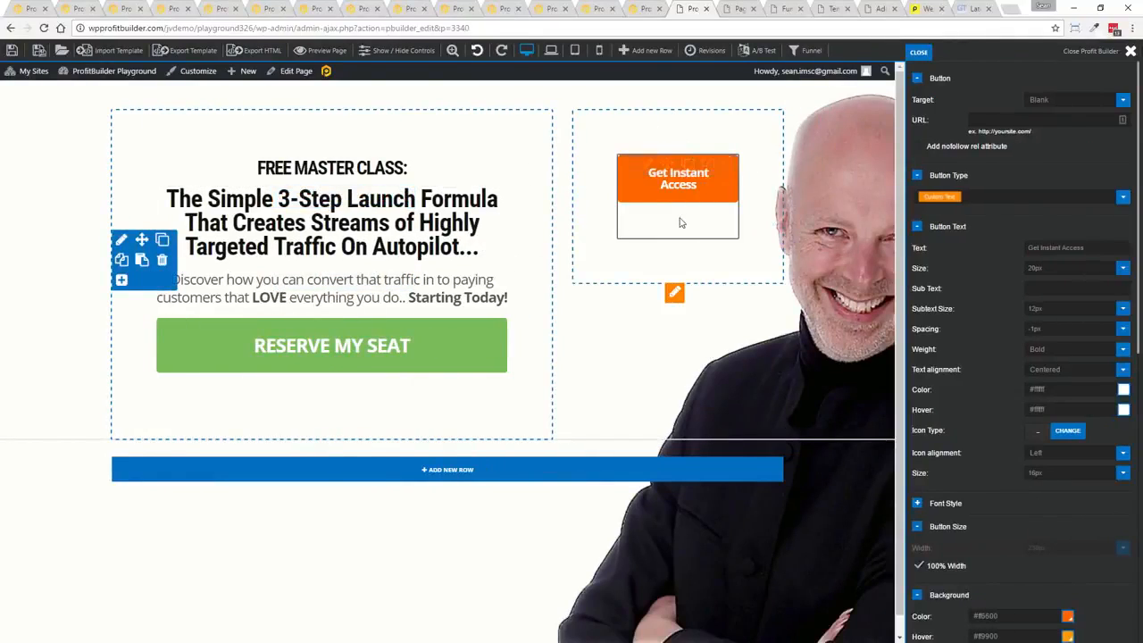
pyautogui.click(727, 184)
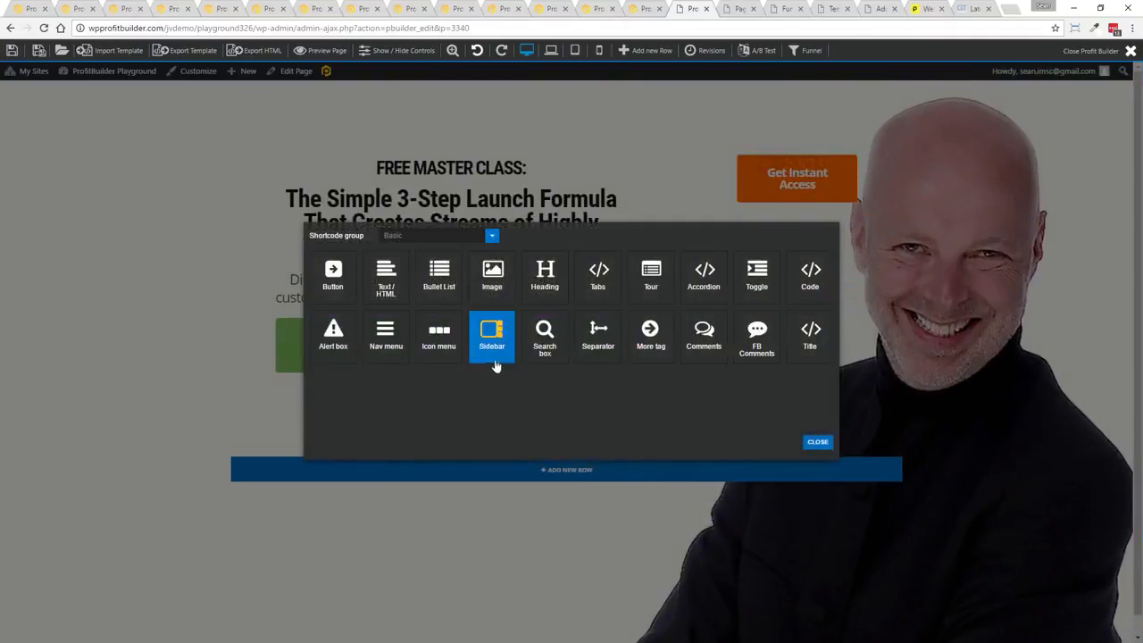
pyautogui.click(496, 270)
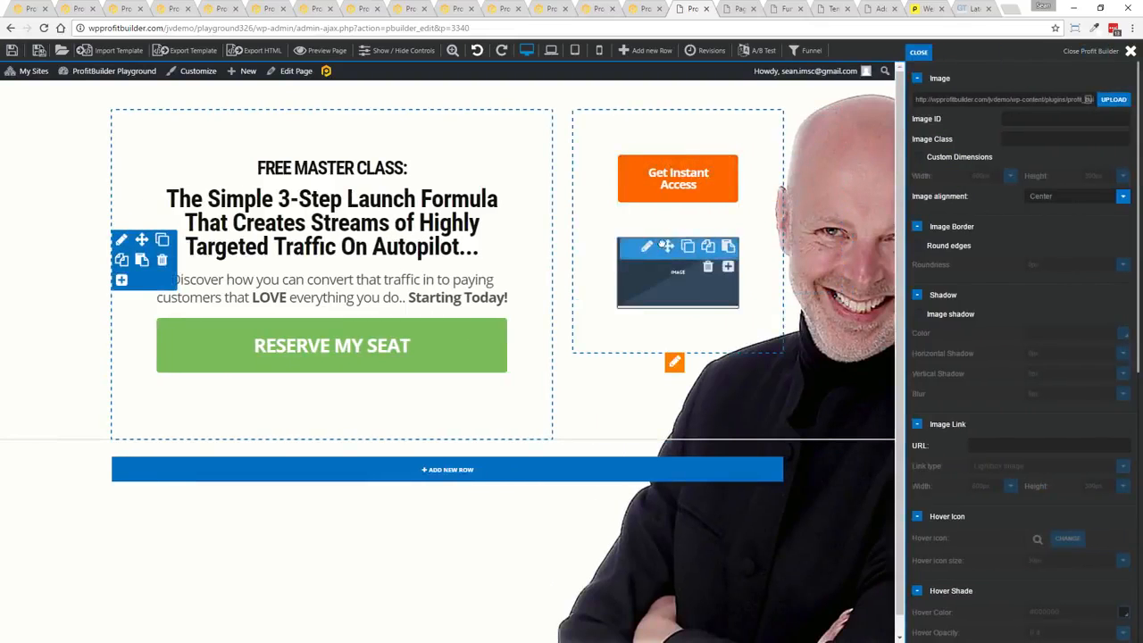
pyautogui.moveTo(677, 250); pyautogui.dragTo(314, 209)
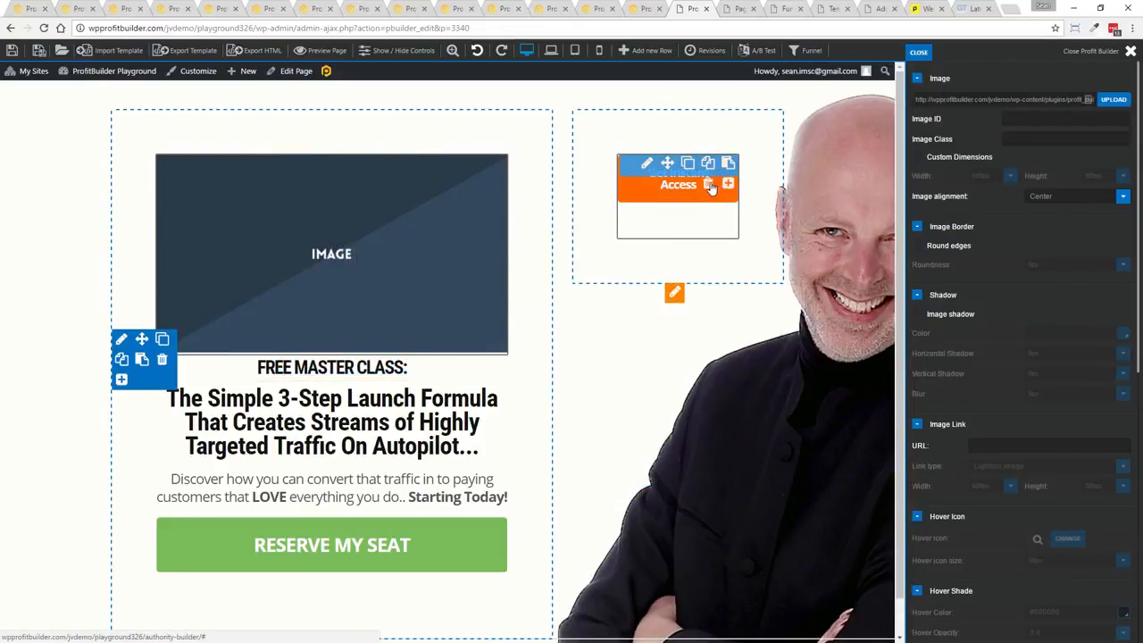
# Delete the Get Instant Access button from the column beside the headline
pyautogui.click(709, 185)
pyautogui.click(617, 97)
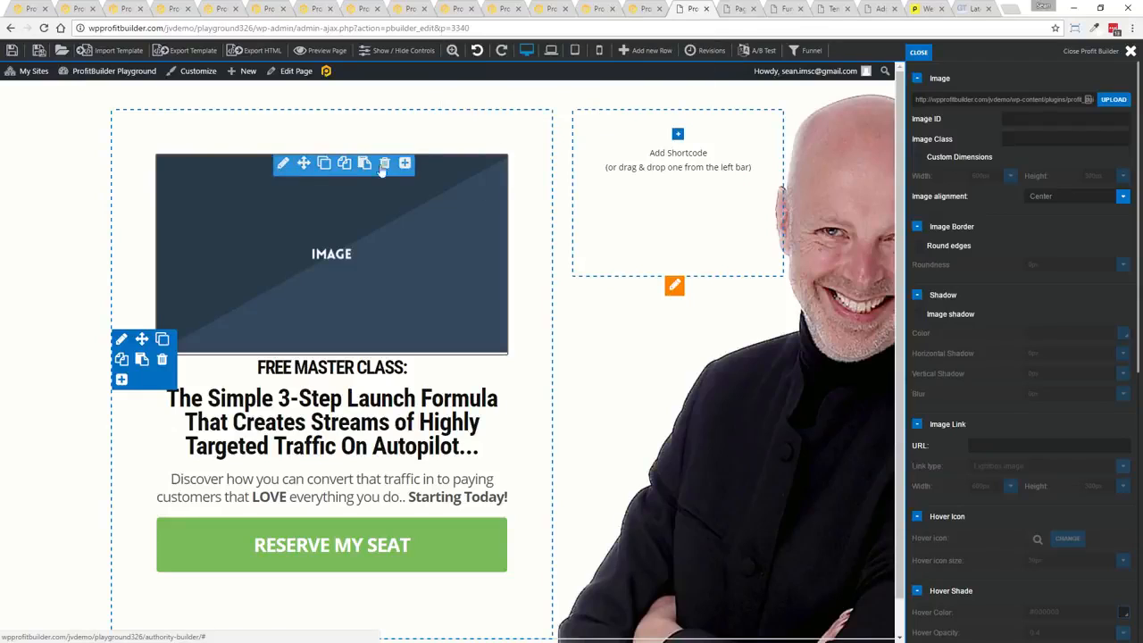
# Browse the Link Lists Elements, All and Content shortcode groups, add a Video element, and move it above the image
pyautogui.click(405, 163)
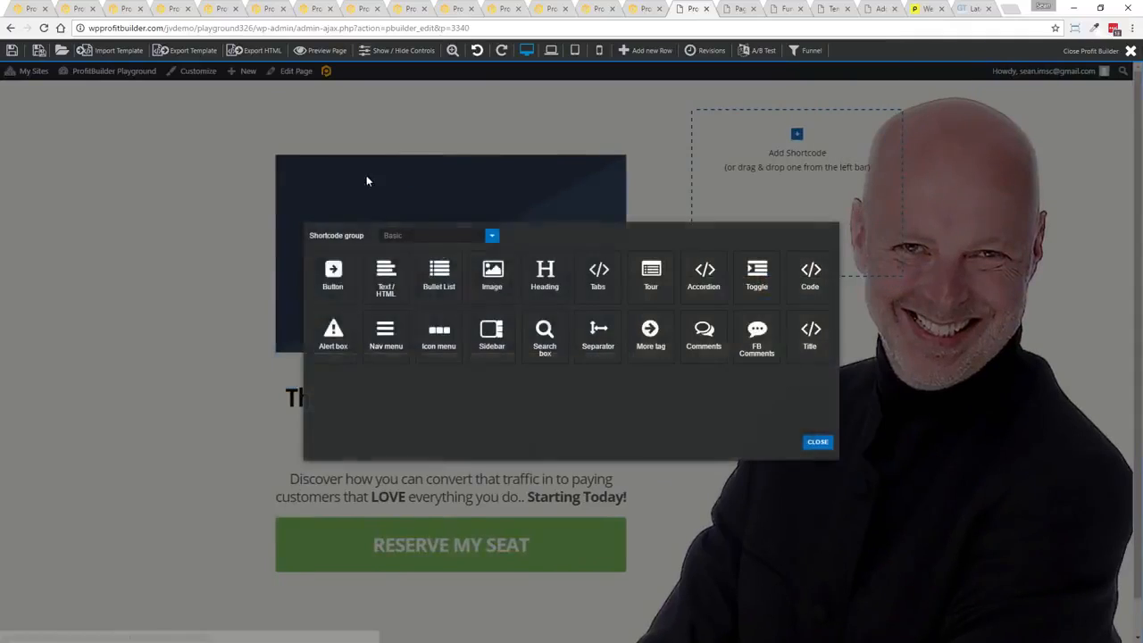
pyautogui.click(479, 239)
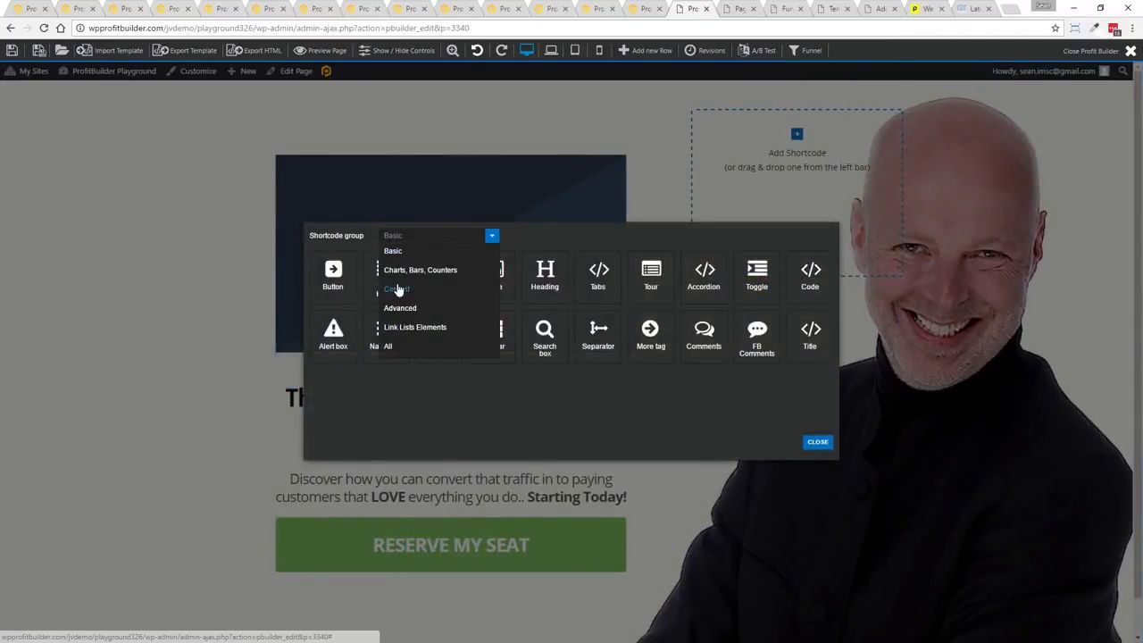
pyautogui.click(393, 327)
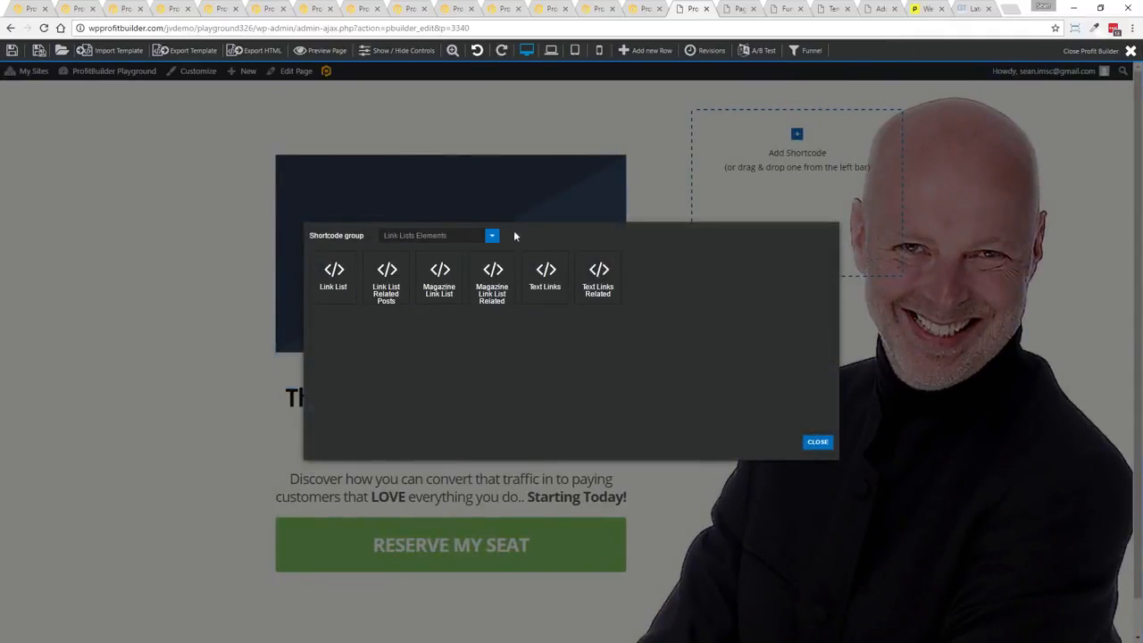
pyautogui.click(491, 235)
pyautogui.click(389, 346)
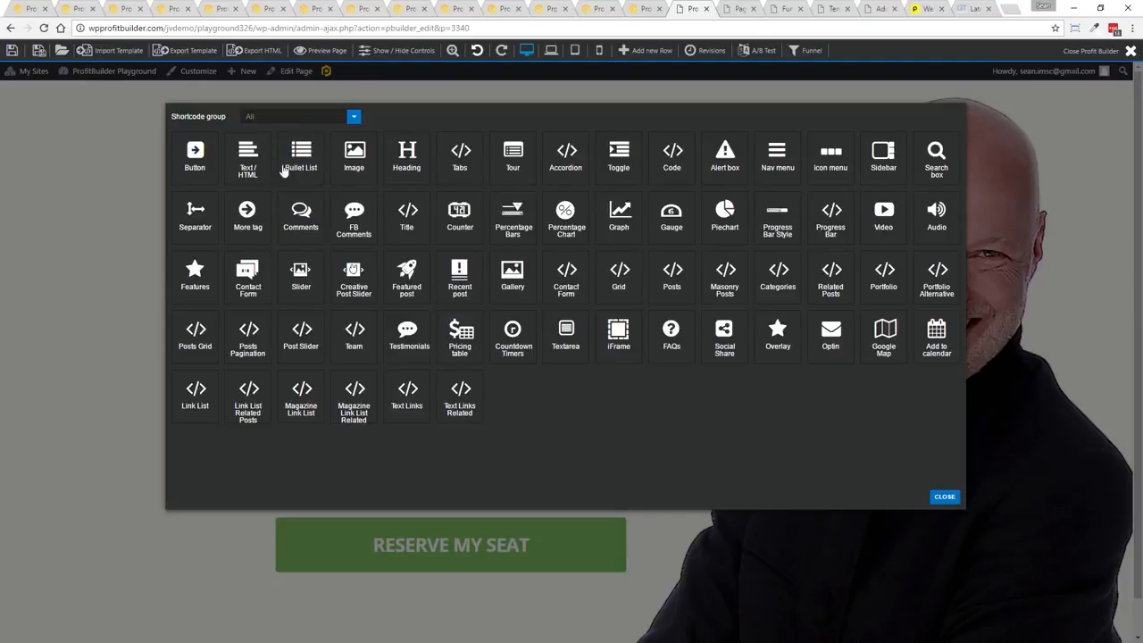
pyautogui.click(353, 117)
pyautogui.click(258, 169)
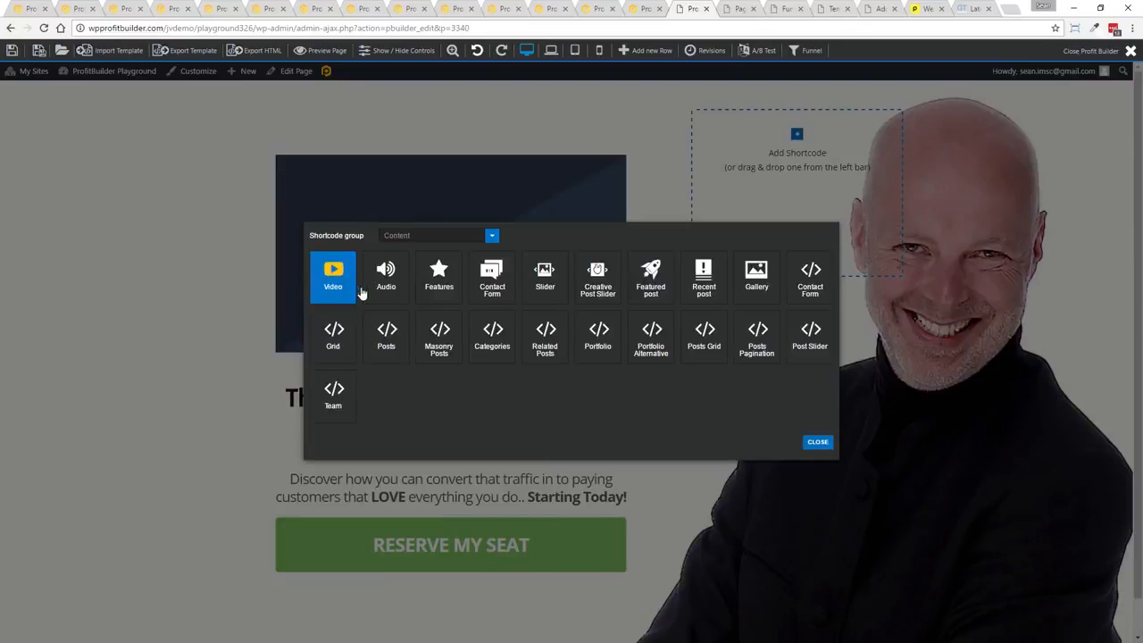
pyautogui.click(332, 286)
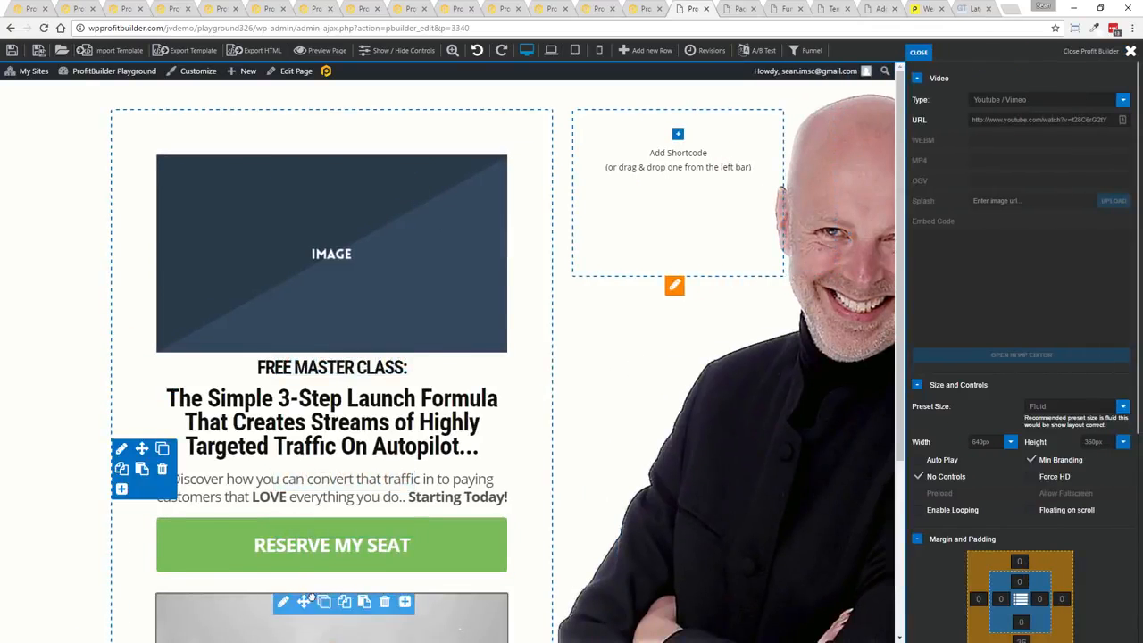
pyautogui.moveTo(305, 598); pyautogui.dragTo(331, 161)
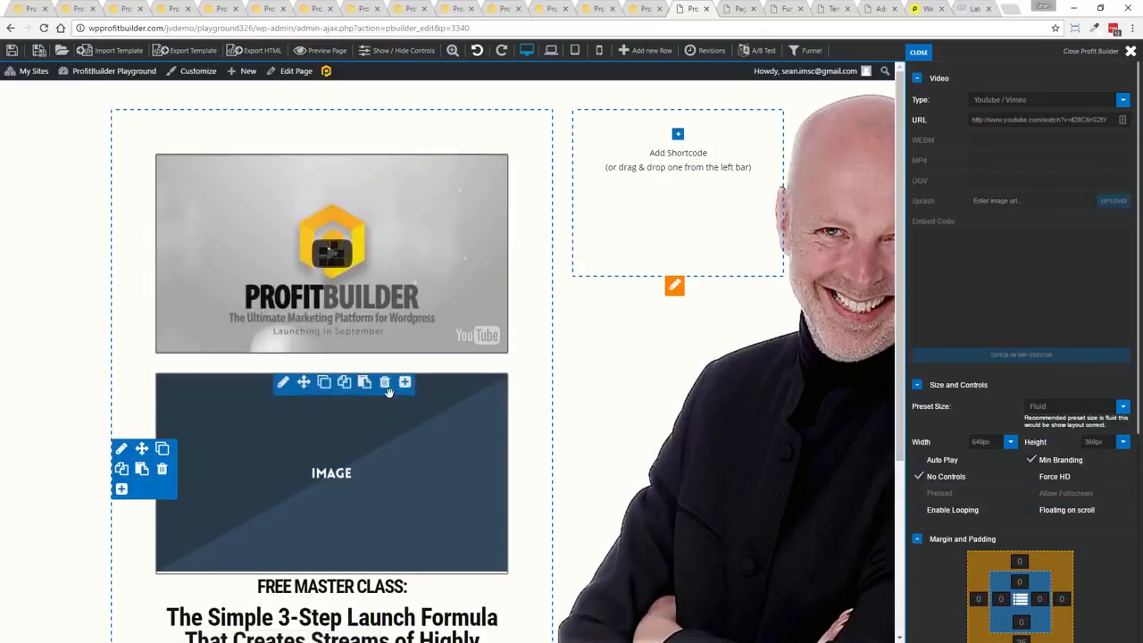
# Delete the image placeholder and the video from the headline column
pyautogui.click(387, 384)
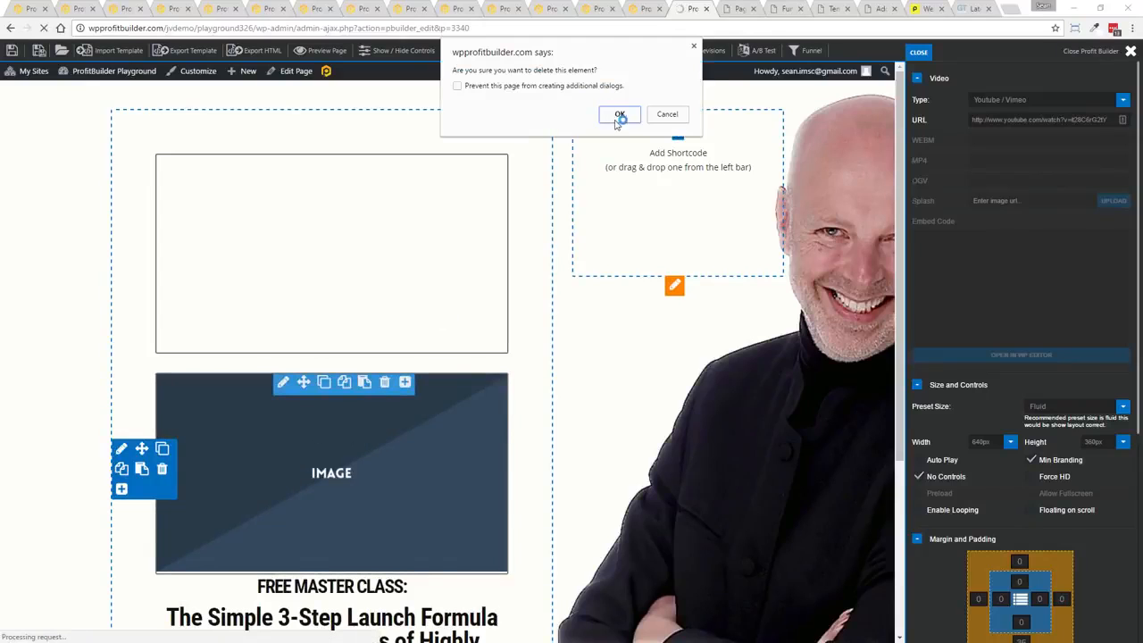
pyautogui.click(617, 114)
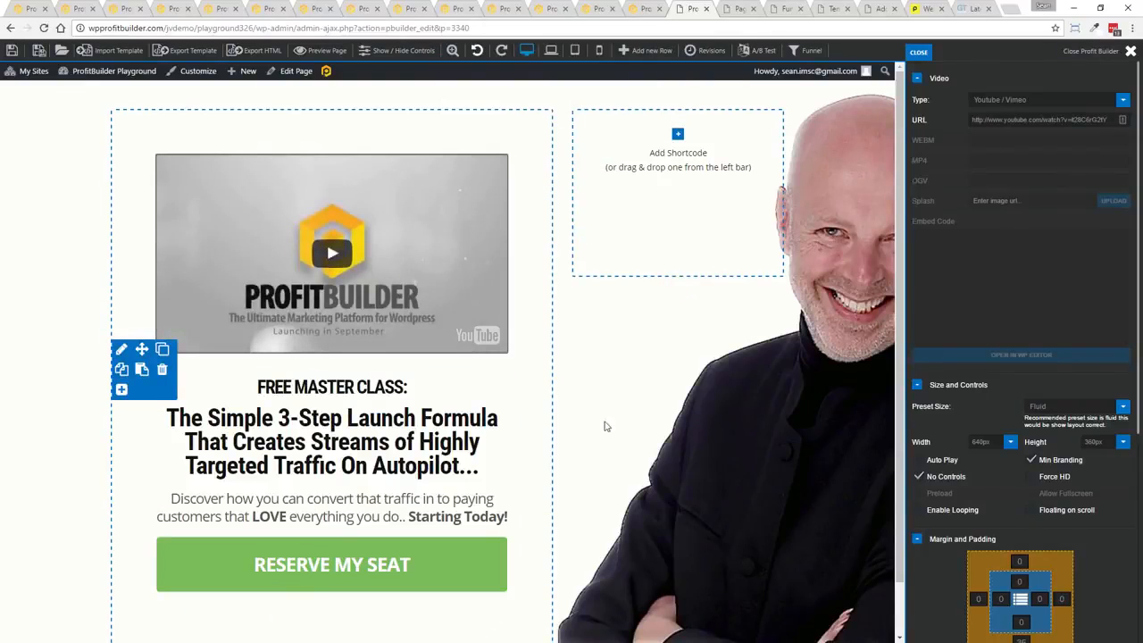
pyautogui.moveTo(428, 200)
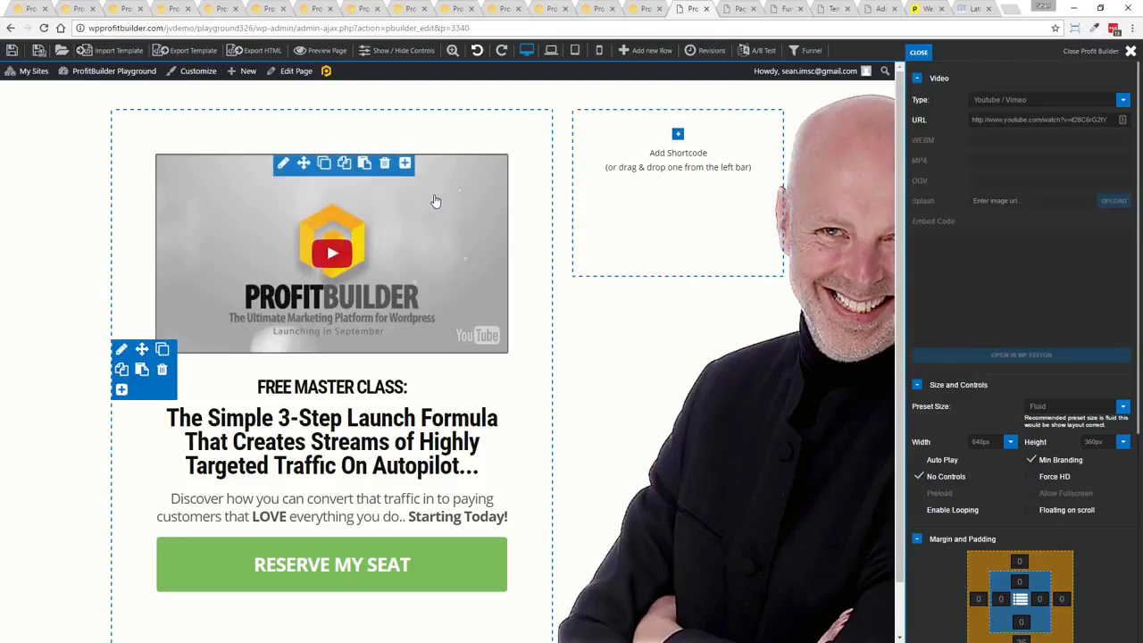
pyautogui.click(385, 164)
pyautogui.click(620, 115)
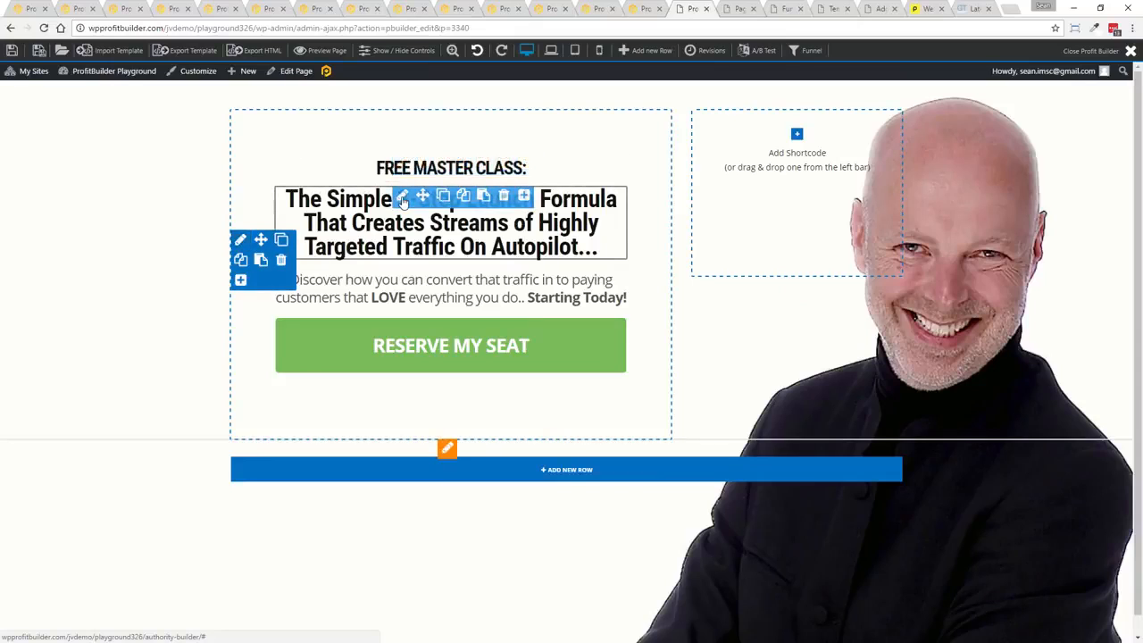
# Open the main headline's settings and view its text in the WP editor, closing the editor without saving
pyautogui.click(400, 200)
pyautogui.click(996, 223)
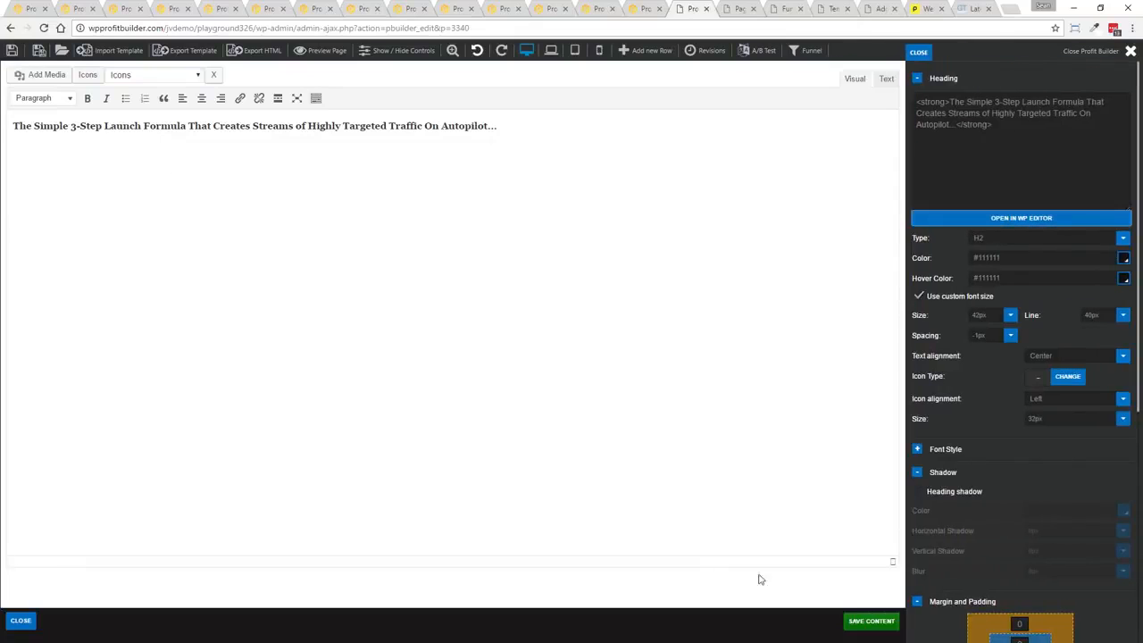
pyautogui.click(12, 620)
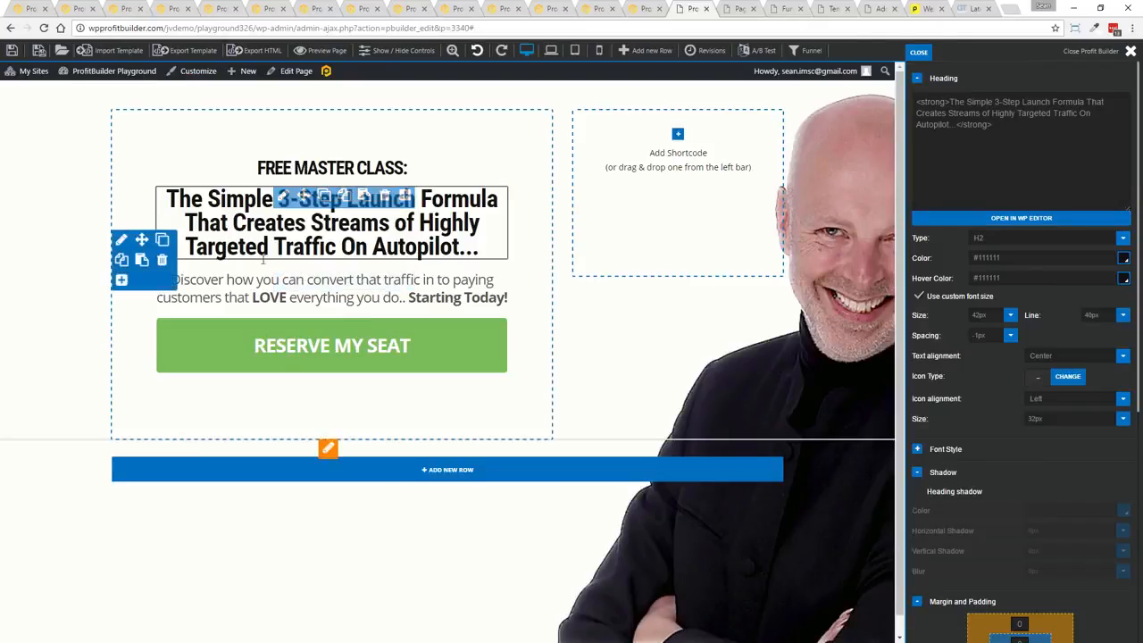
pyautogui.click(1020, 218)
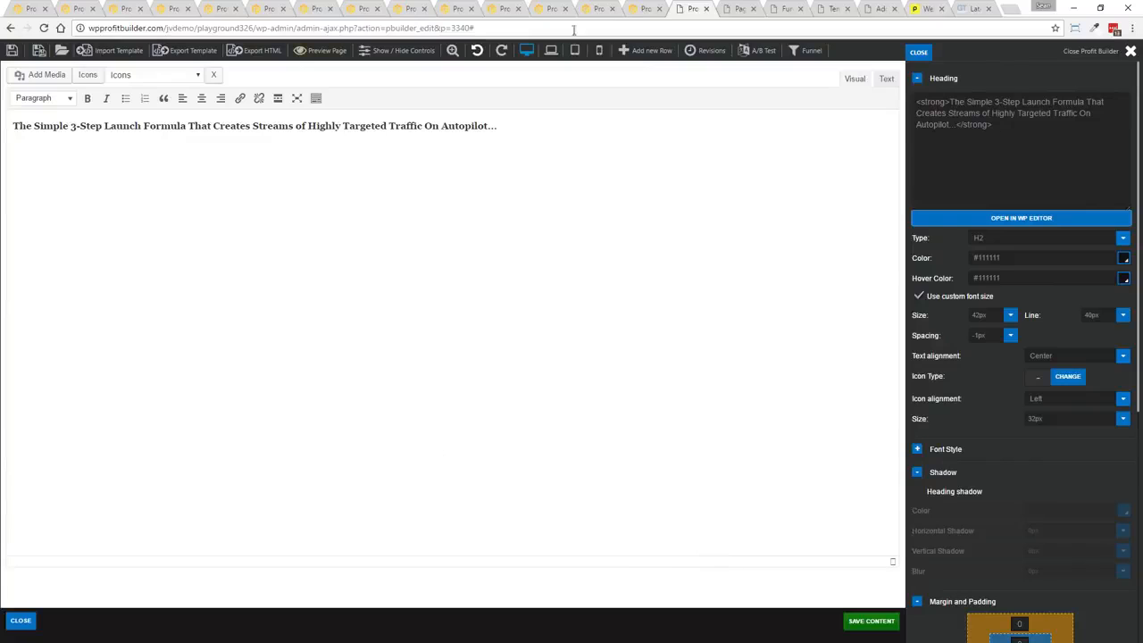
pyautogui.click(19, 619)
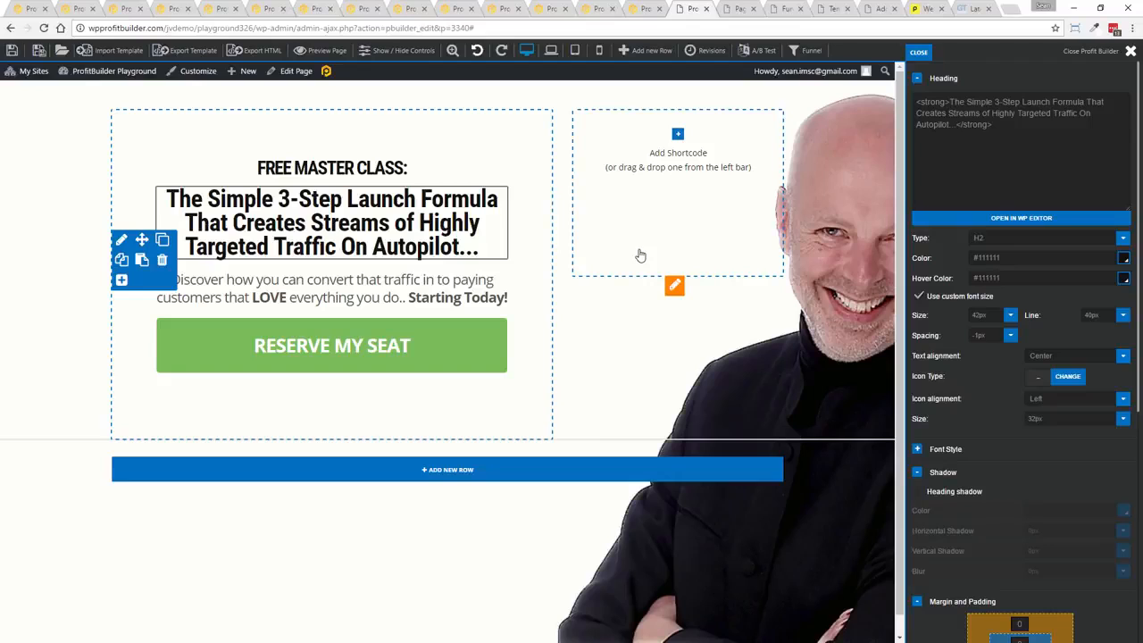
# Close the heading settings and preview the page at laptop and tablet sizes, returning to the desktop view
pyautogui.click(920, 56)
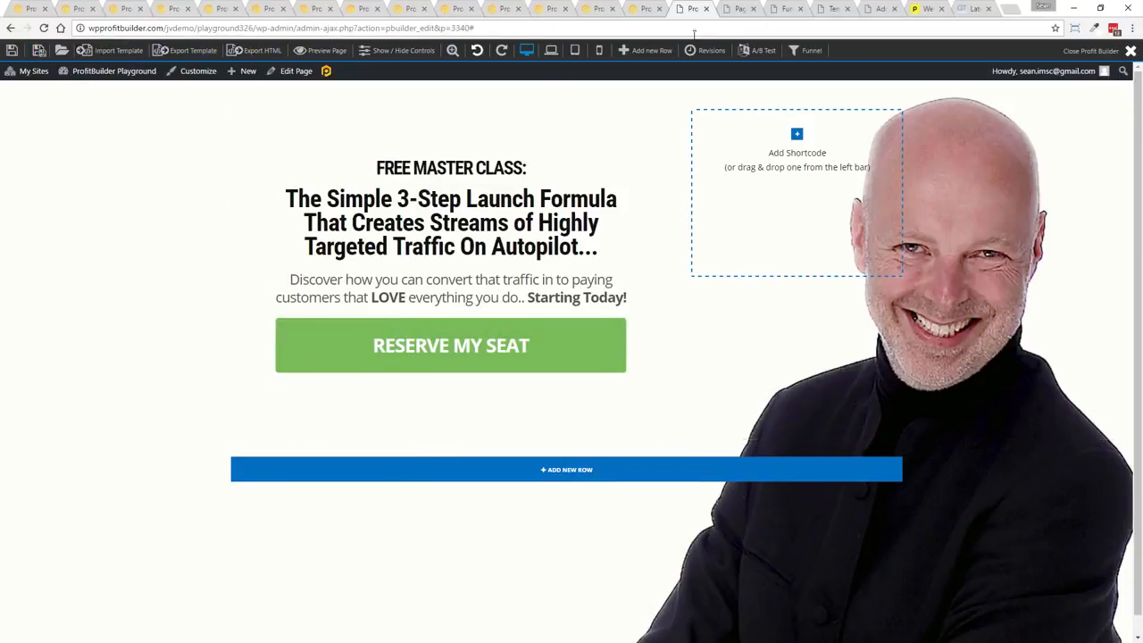
pyautogui.click(552, 53)
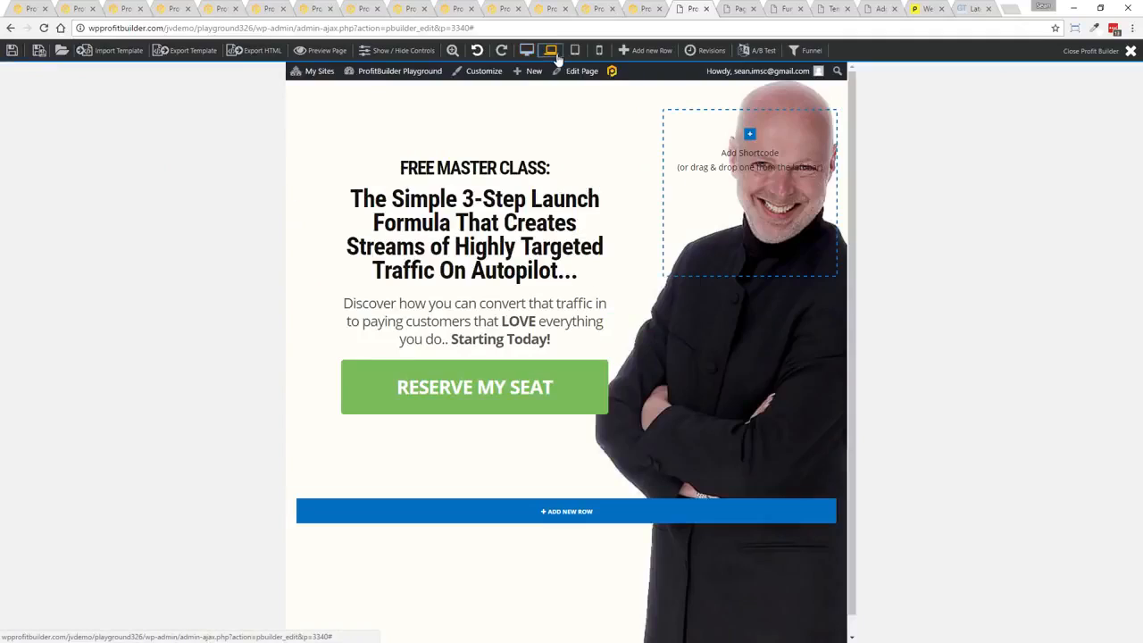
pyautogui.click(573, 50)
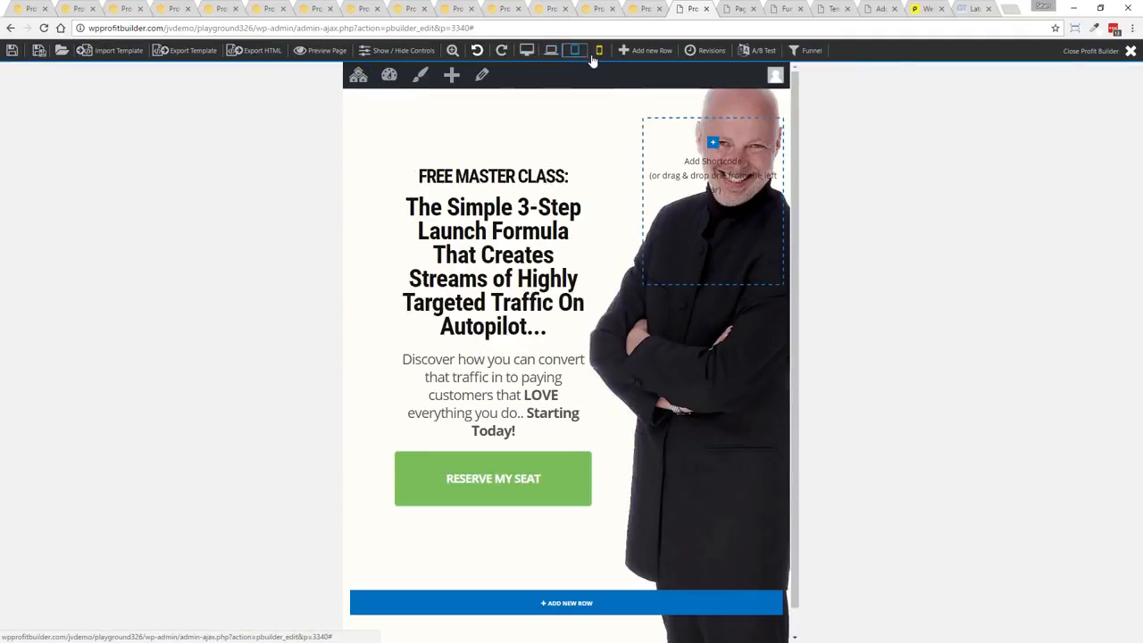
pyautogui.click(526, 50)
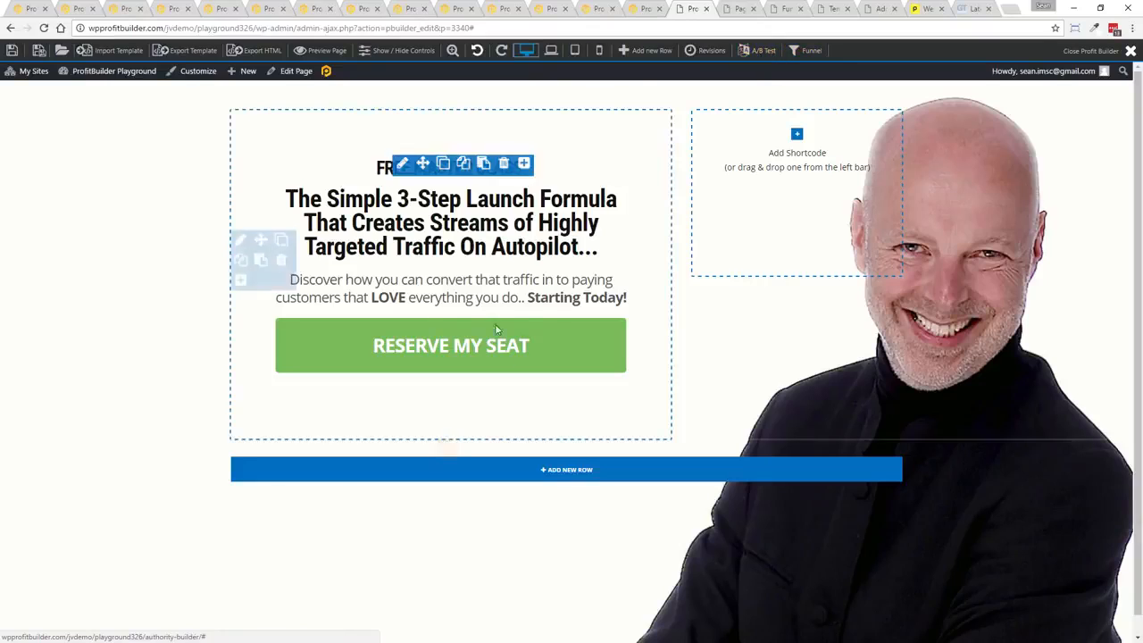
# Create an A/B test of the page with 2 pages, ending after 7 days, with Most Conversions deciding the winner
pyautogui.click(758, 52)
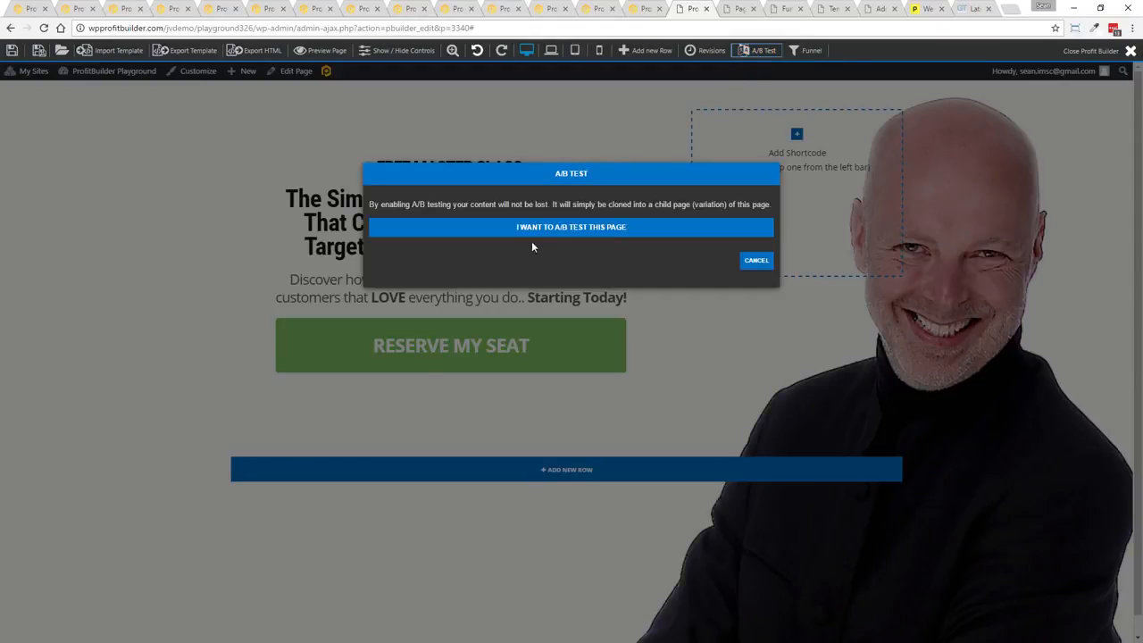
pyautogui.click(516, 229)
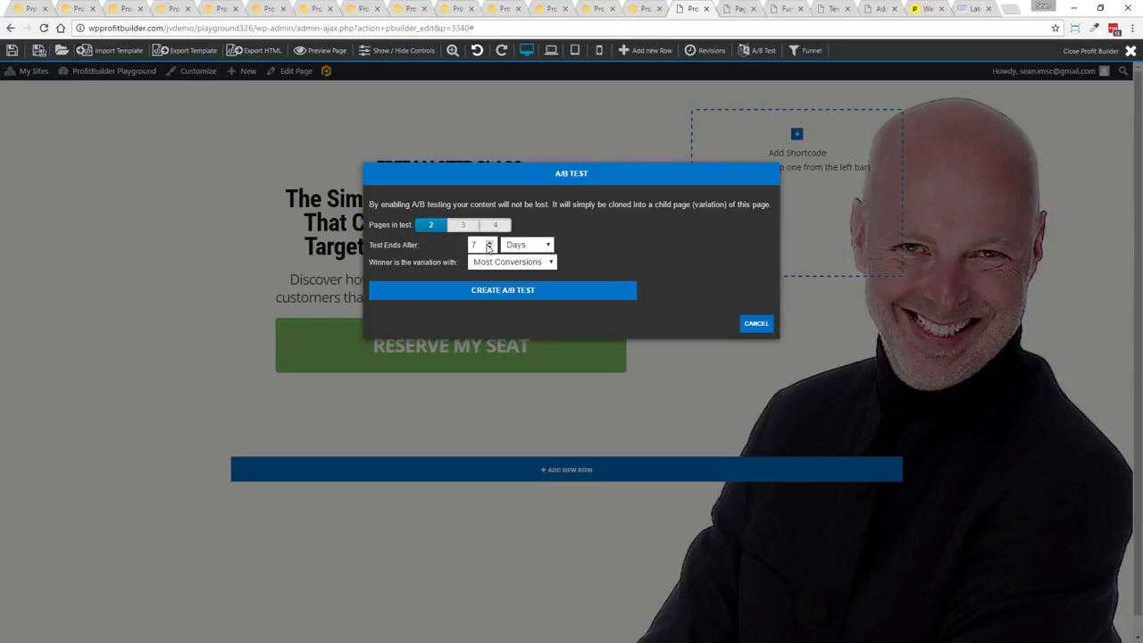
pyautogui.moveTo(480, 245); pyautogui.dragTo(464, 246)
pyautogui.click(663, 247)
pyautogui.click(489, 298)
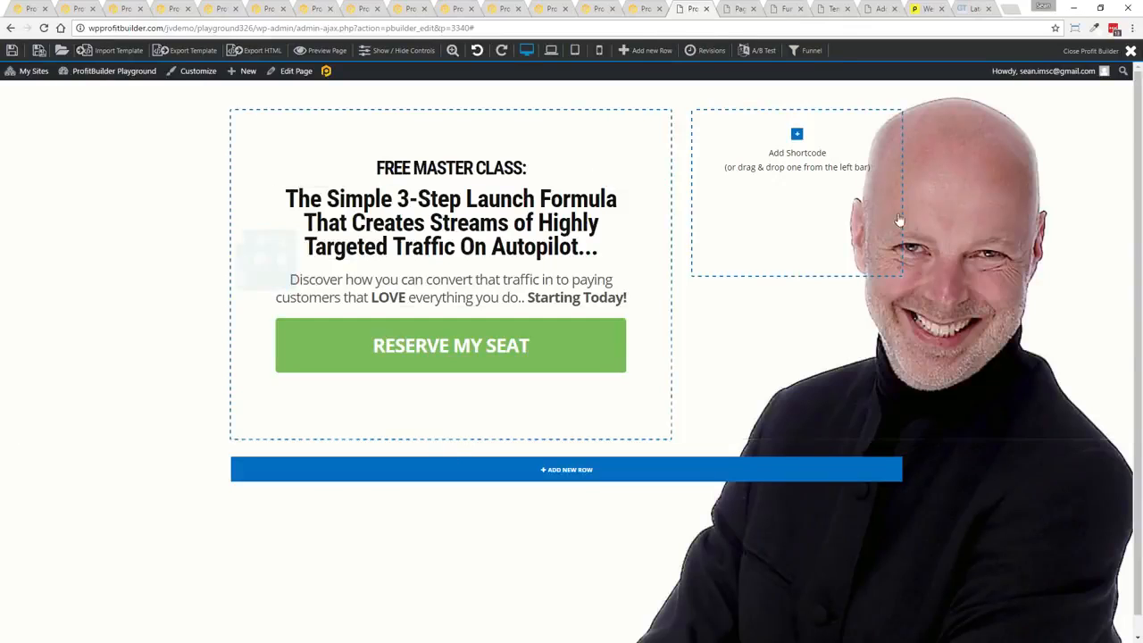
# Create a new funnel named WebinarTest in the funnel editor
pyautogui.moveTo(408, 324)
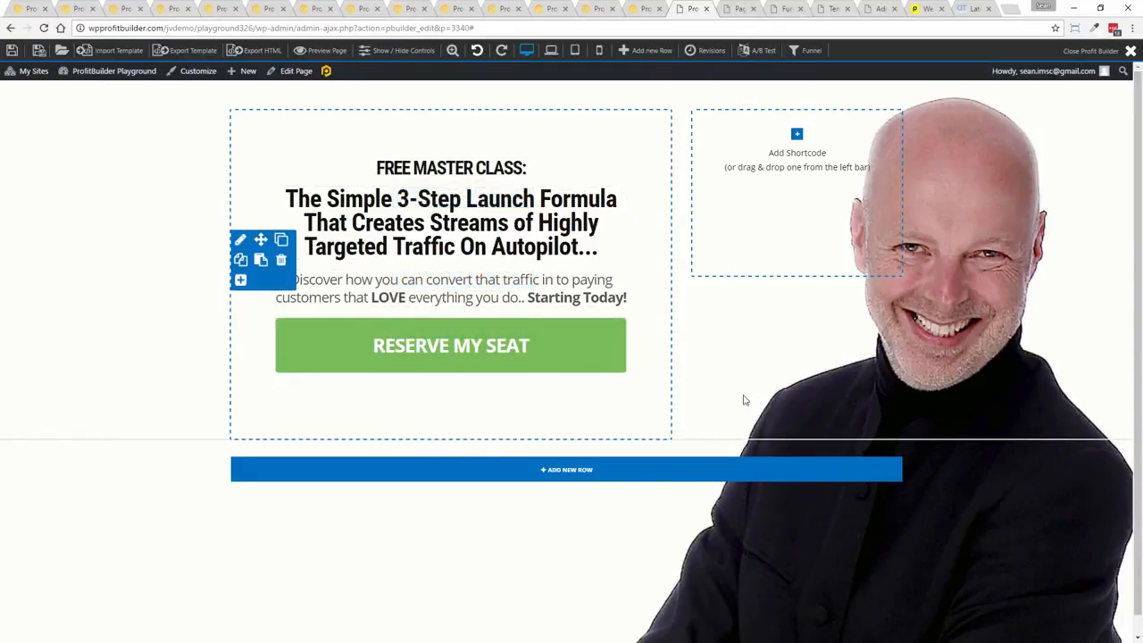
pyautogui.click(806, 52)
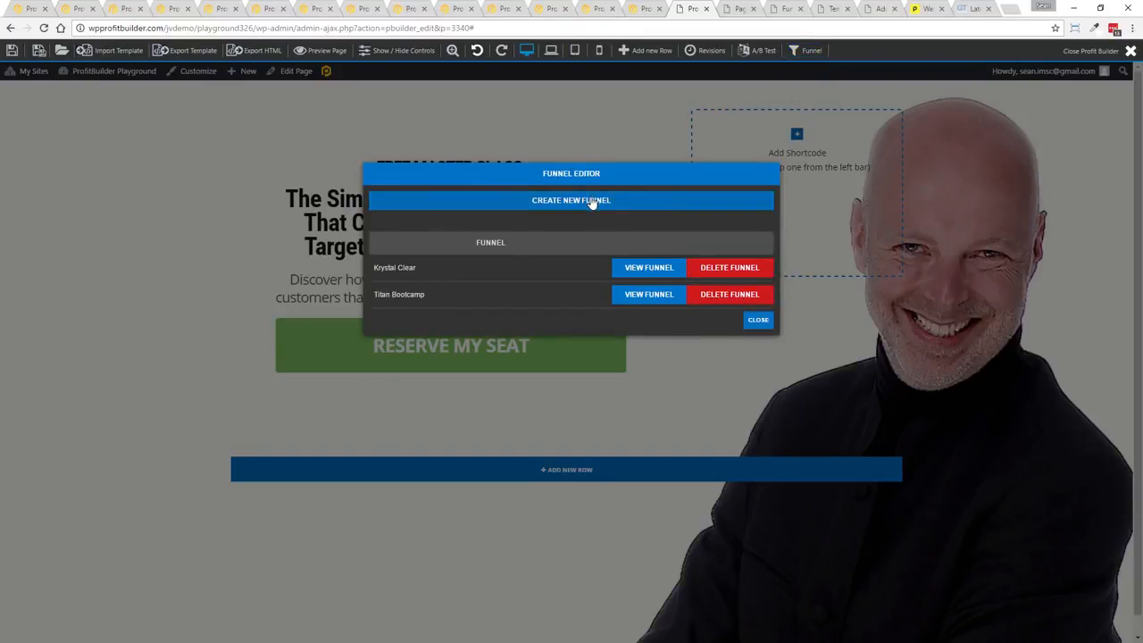
pyautogui.click(592, 204)
pyautogui.click(524, 228)
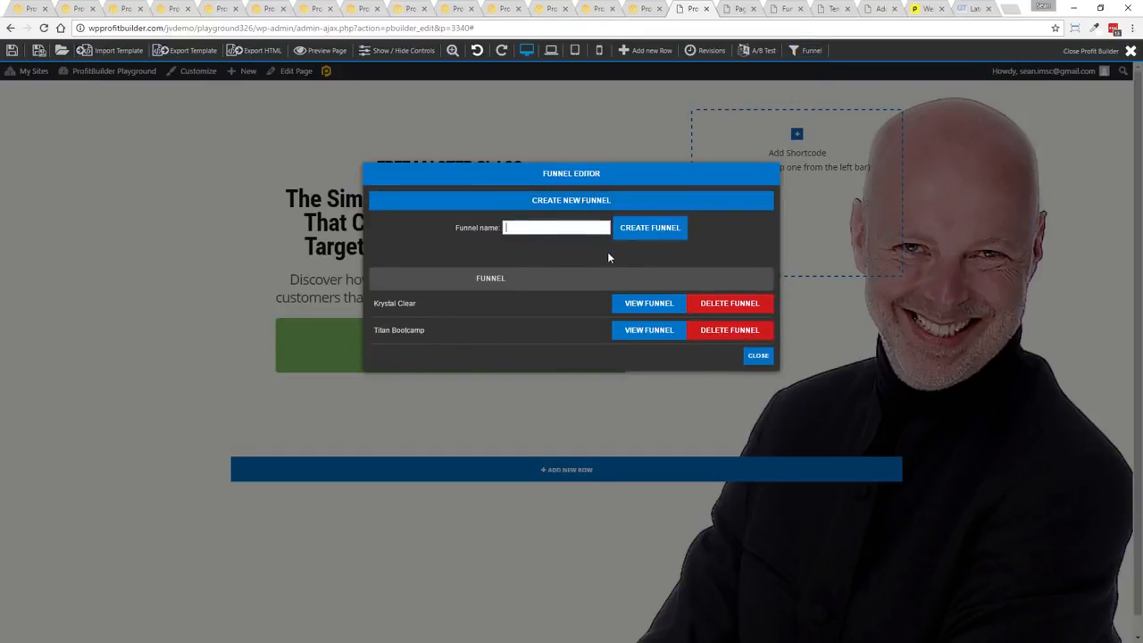
pyautogui.write('WebinarTest')
pyautogui.click(655, 230)
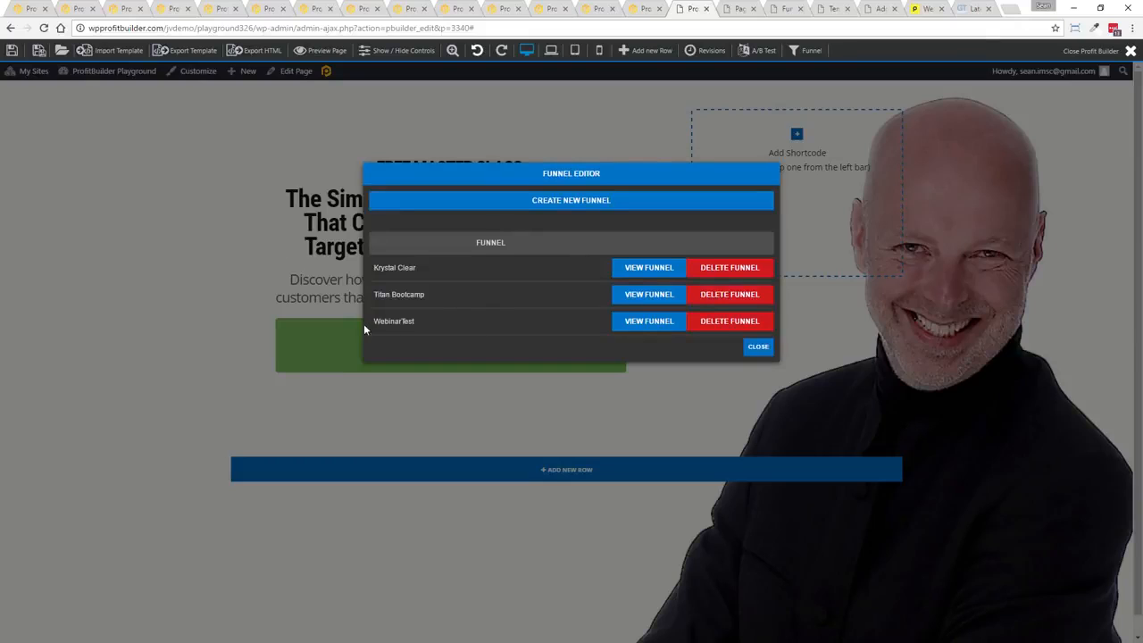
# Add the current page to the WebinarTest funnel and close the funnel editor
pyautogui.click(643, 323)
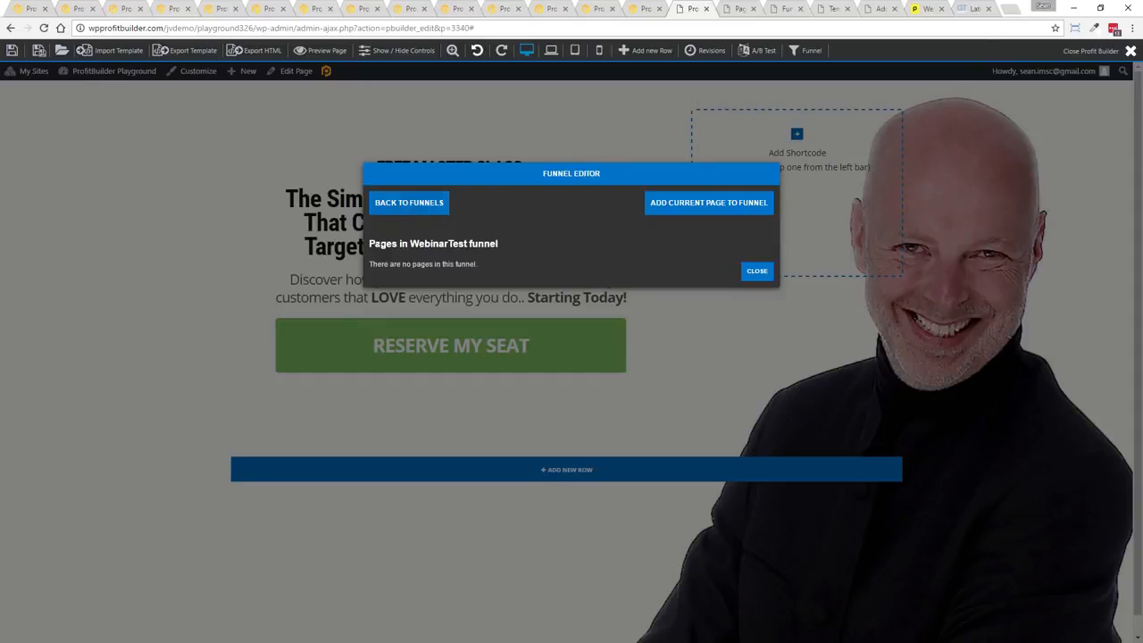
pyautogui.click(691, 207)
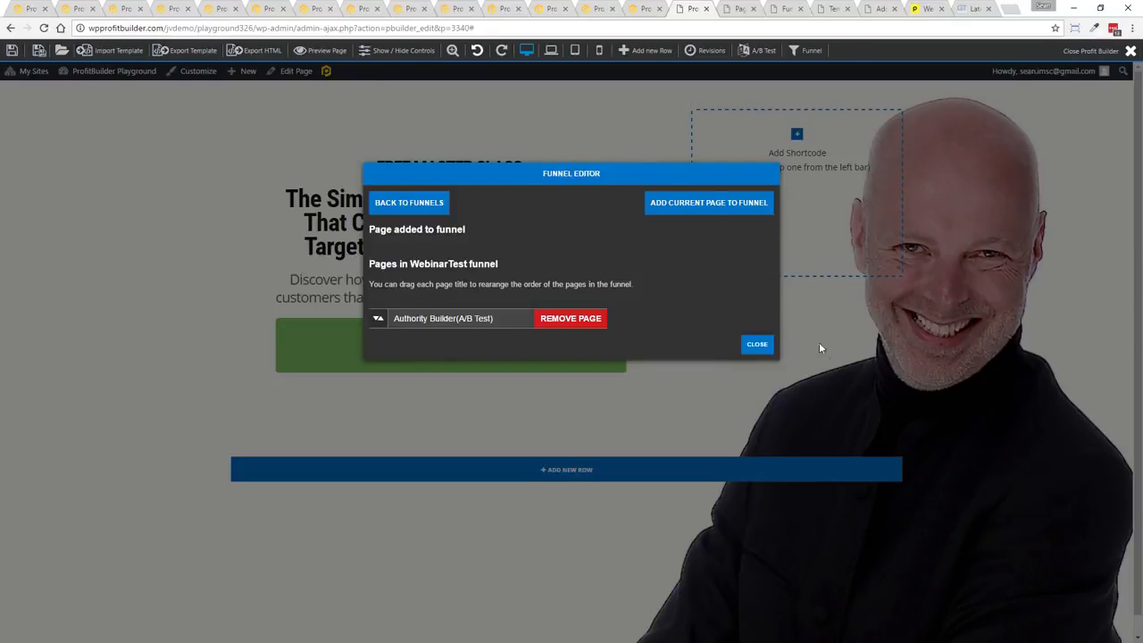
pyautogui.click(760, 344)
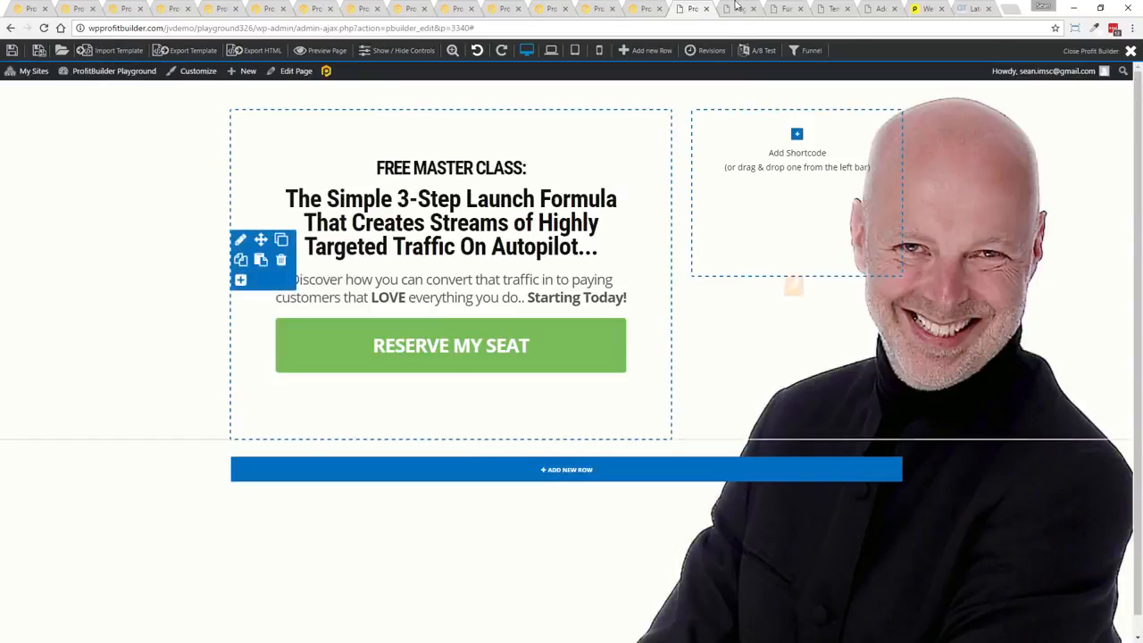
# Review the pages in the Titan Bootcamp funnel and the Titan Webinar A/B test stats on the first page of the Pages list
pyautogui.click(778, 8)
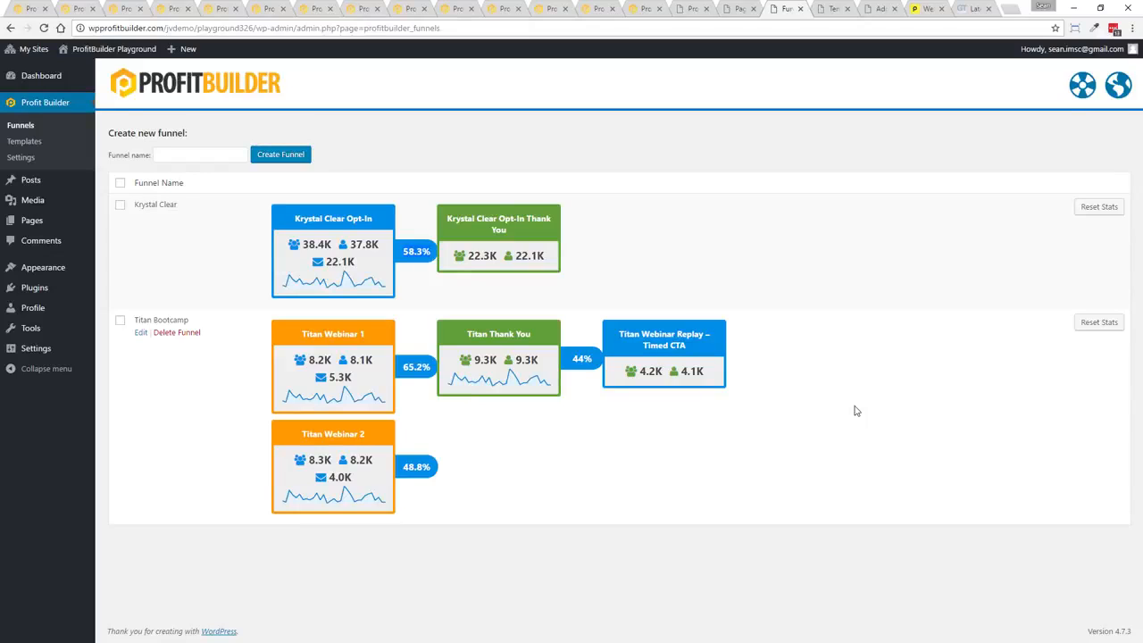
pyautogui.click(140, 334)
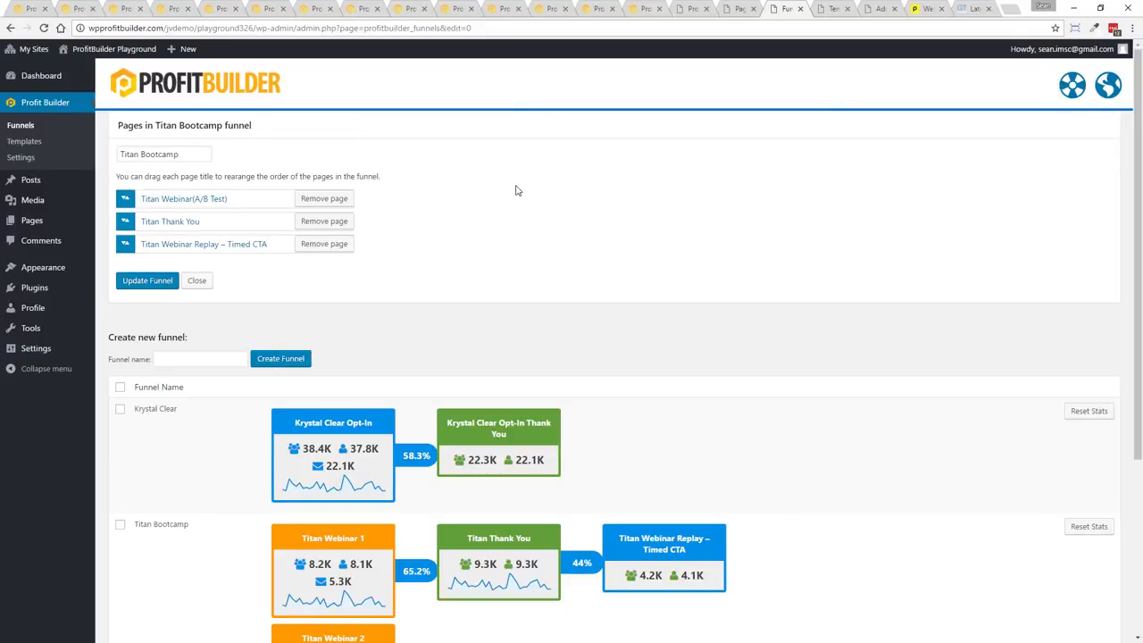
pyautogui.click(740, 8)
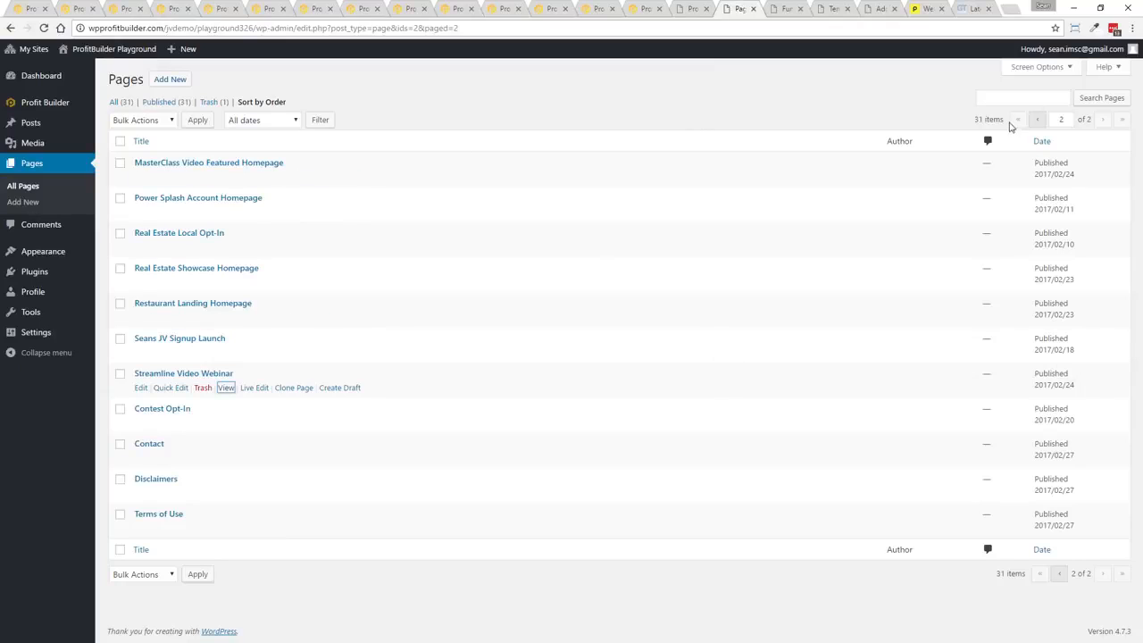
pyautogui.click(1038, 124)
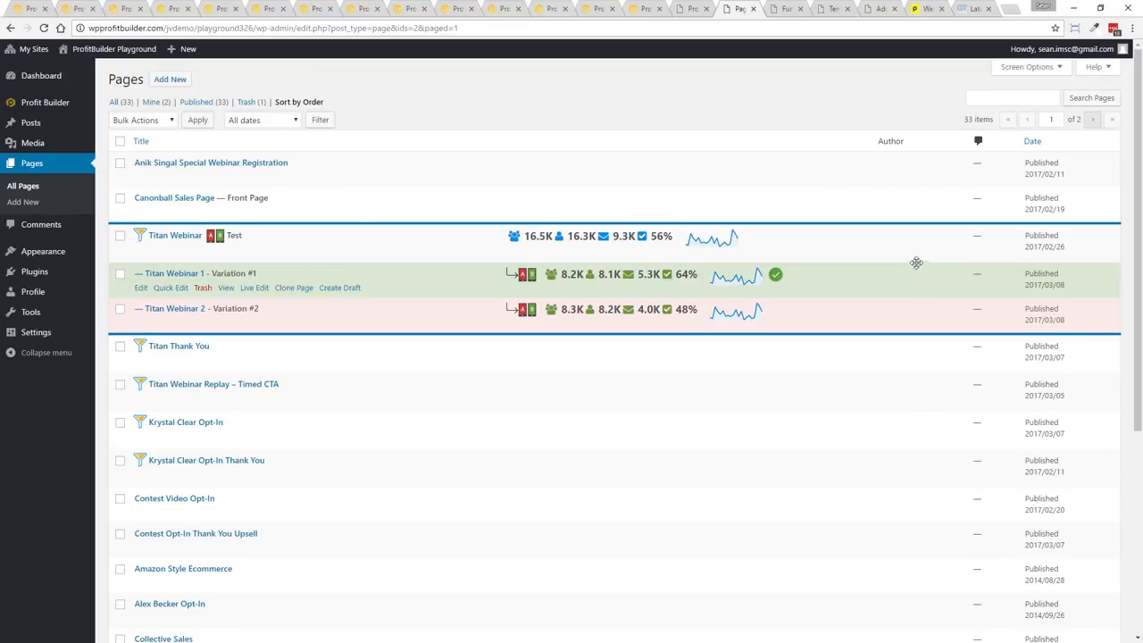
# Browse the ProfitBuilder template library and preview the Free Checklist 2 Opt-In template, closing the preview
pyautogui.click(828, 8)
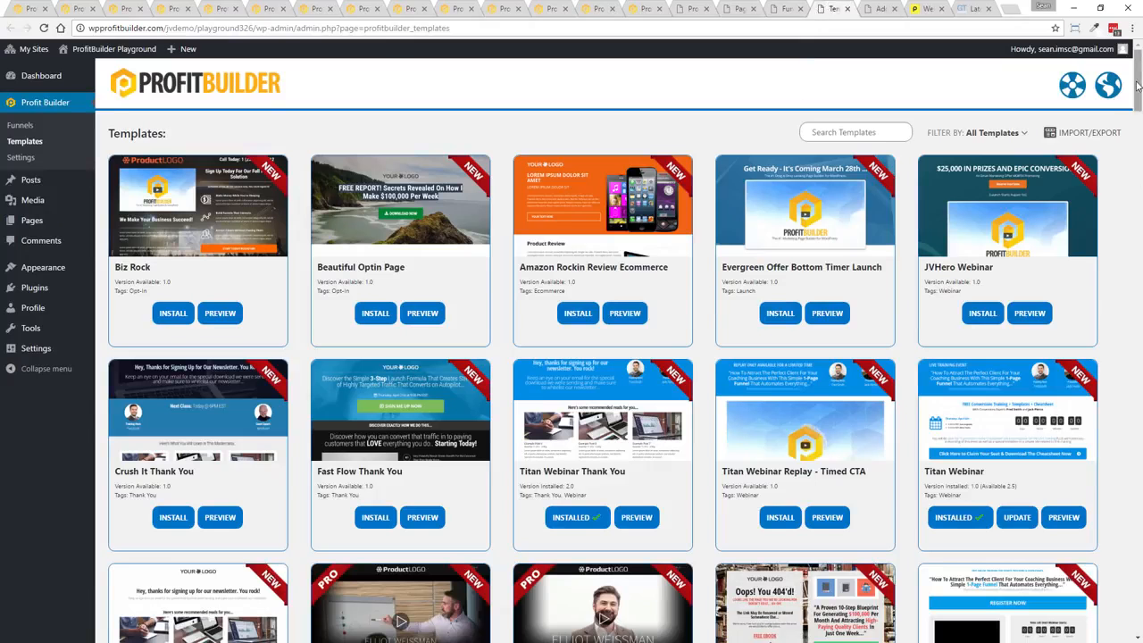
pyautogui.moveTo(1137, 83); pyautogui.dragTo(1117, 227)
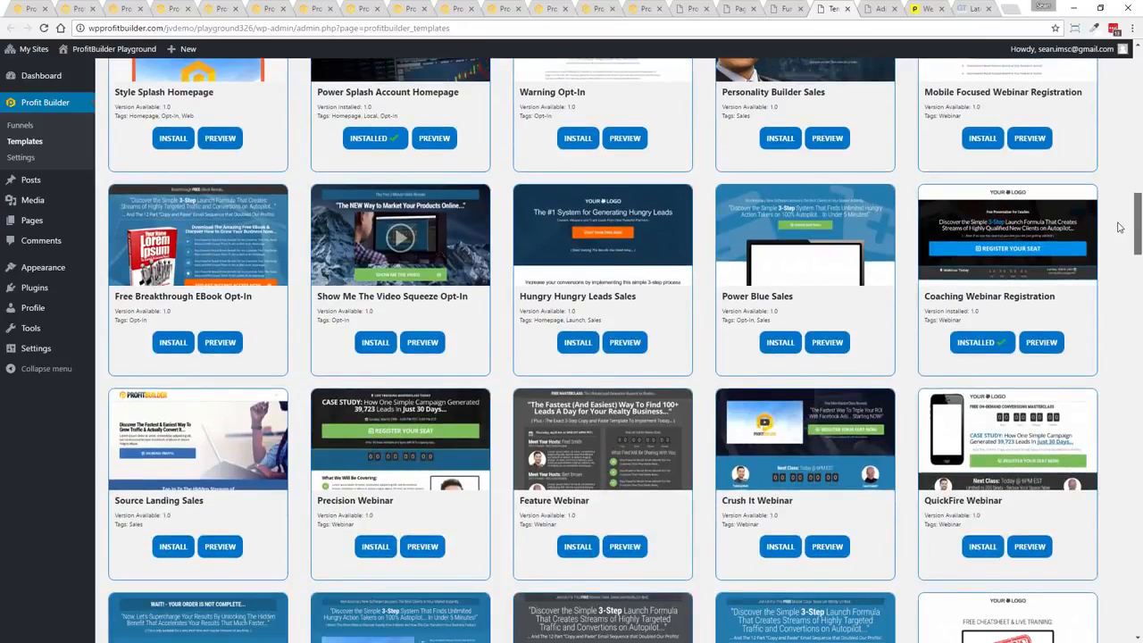
pyautogui.moveTo(1117, 223); pyautogui.dragTo(1118, 223)
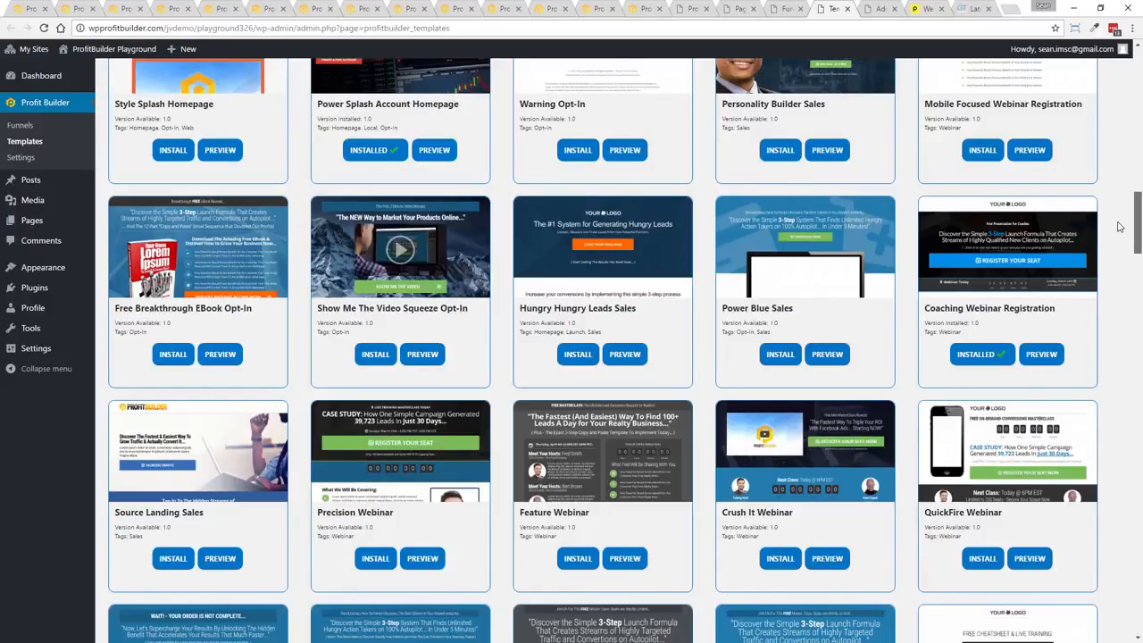
pyautogui.moveTo(1116, 227); pyautogui.dragTo(1121, 229)
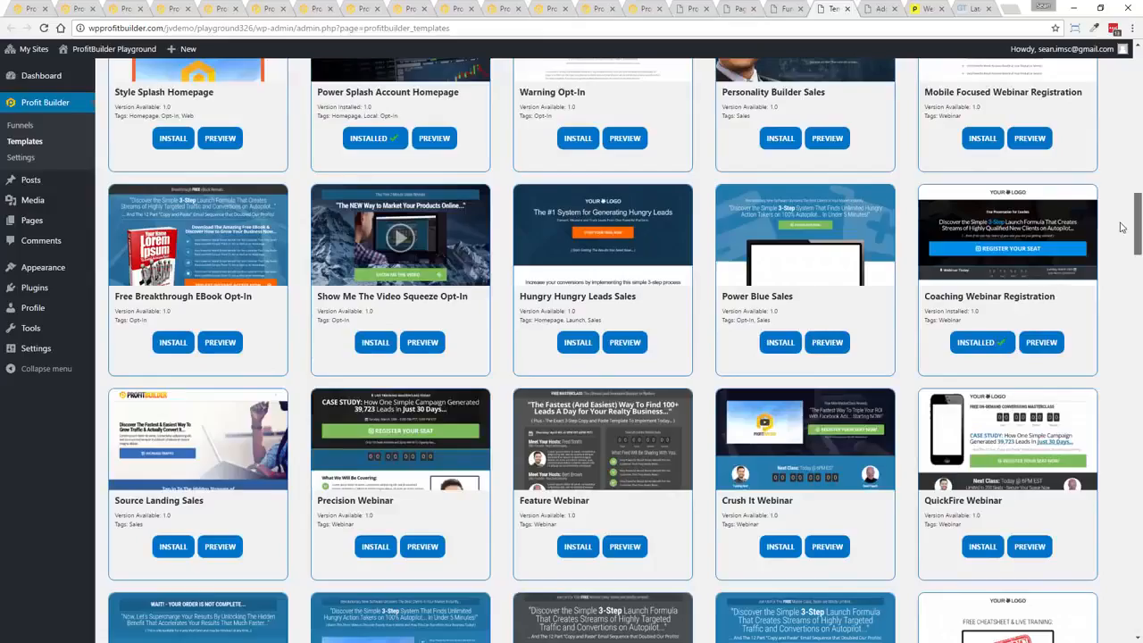
pyautogui.moveTo(1122, 227); pyautogui.dragTo(1122, 322)
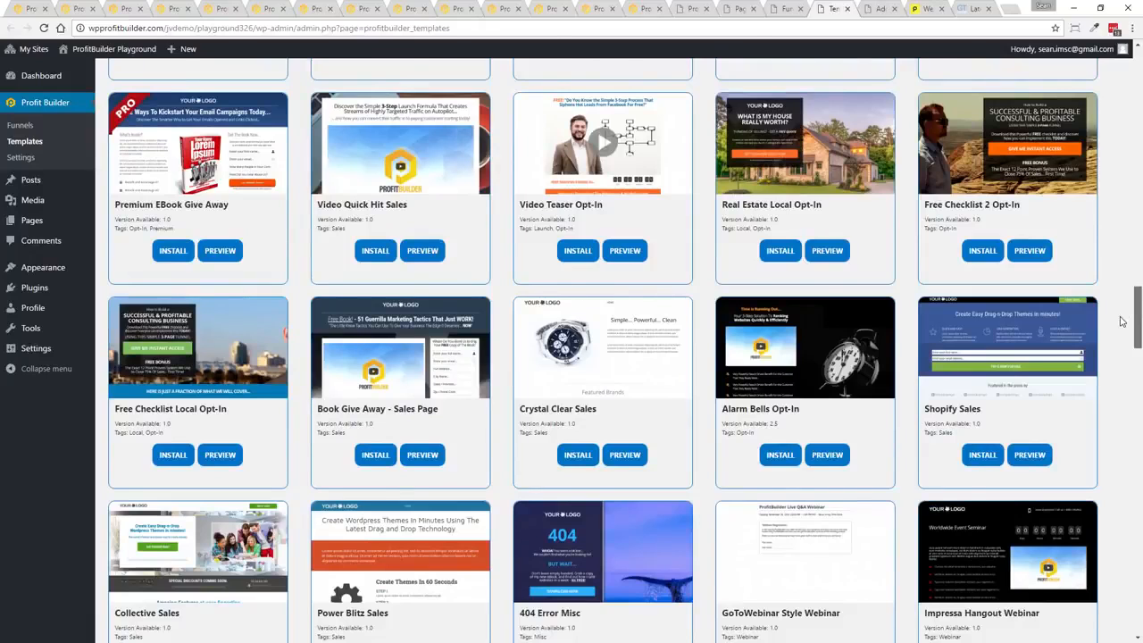
pyautogui.scroll(1, 1126, 319)
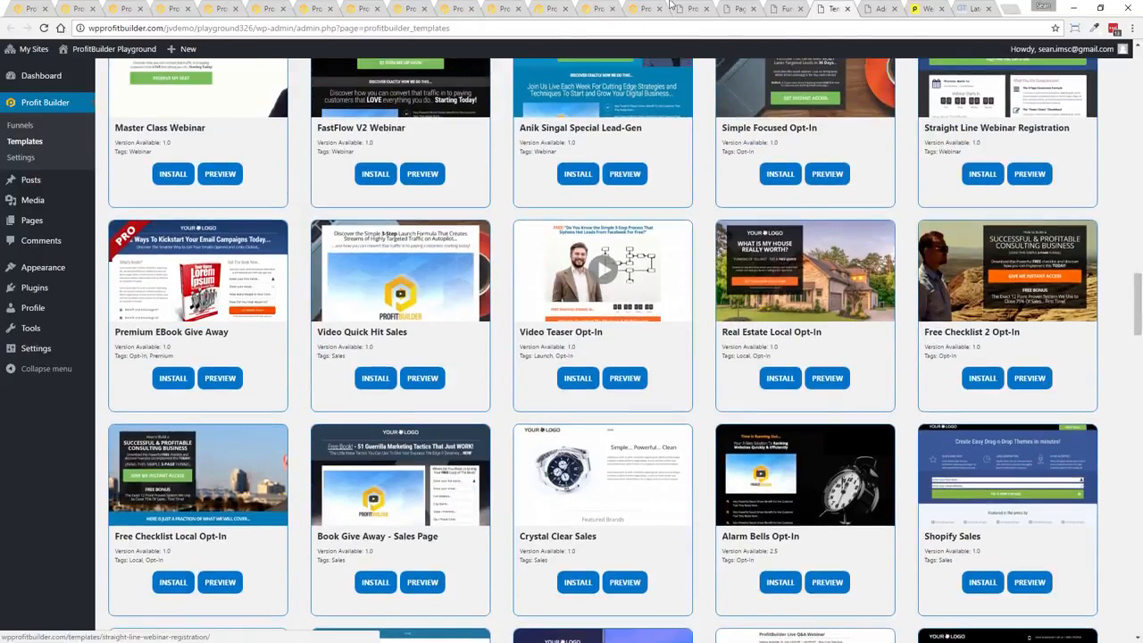
pyautogui.click(1024, 378)
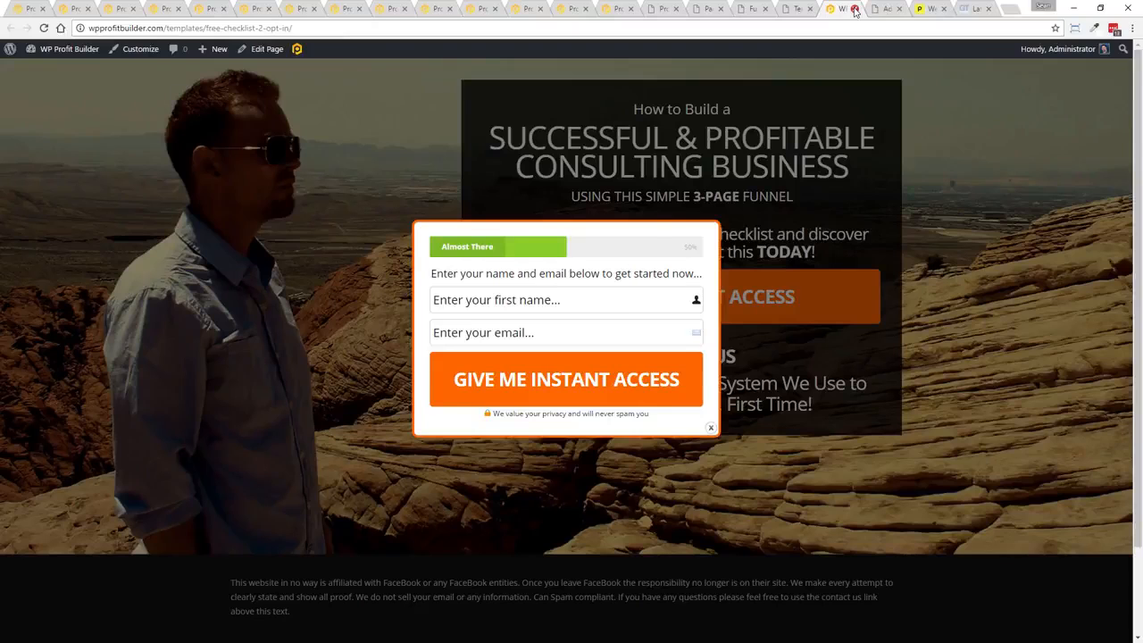
pyautogui.click(855, 11)
# Preview the Coming Soon Special template from further down the library and close the preview
pyautogui.scroll(-5, 872, 348)
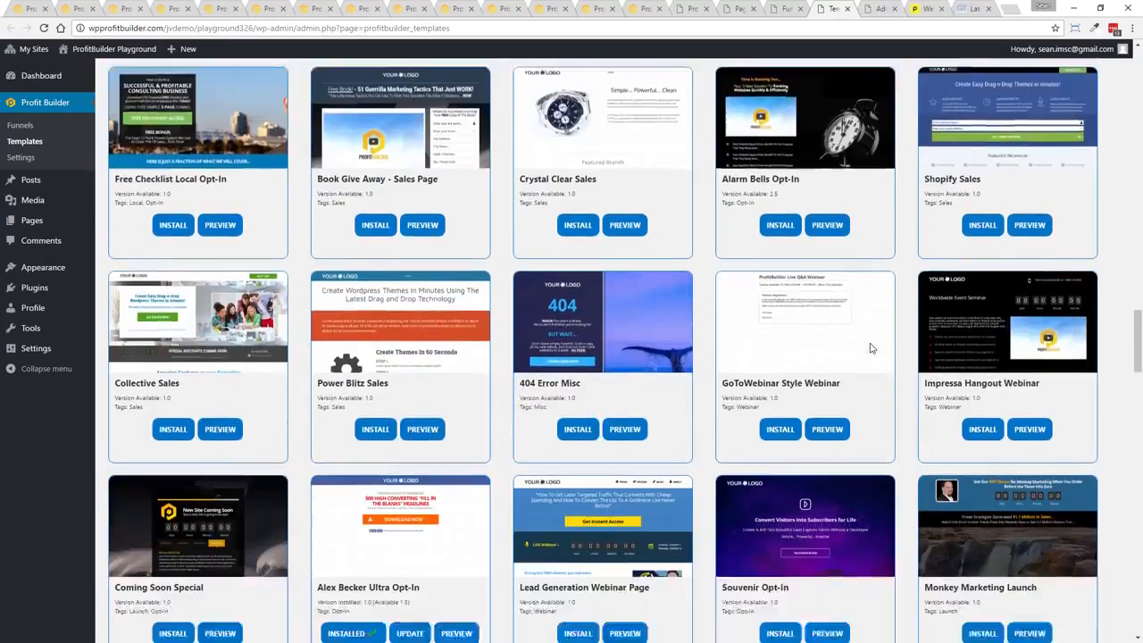
pyautogui.scroll(-3, 871, 348)
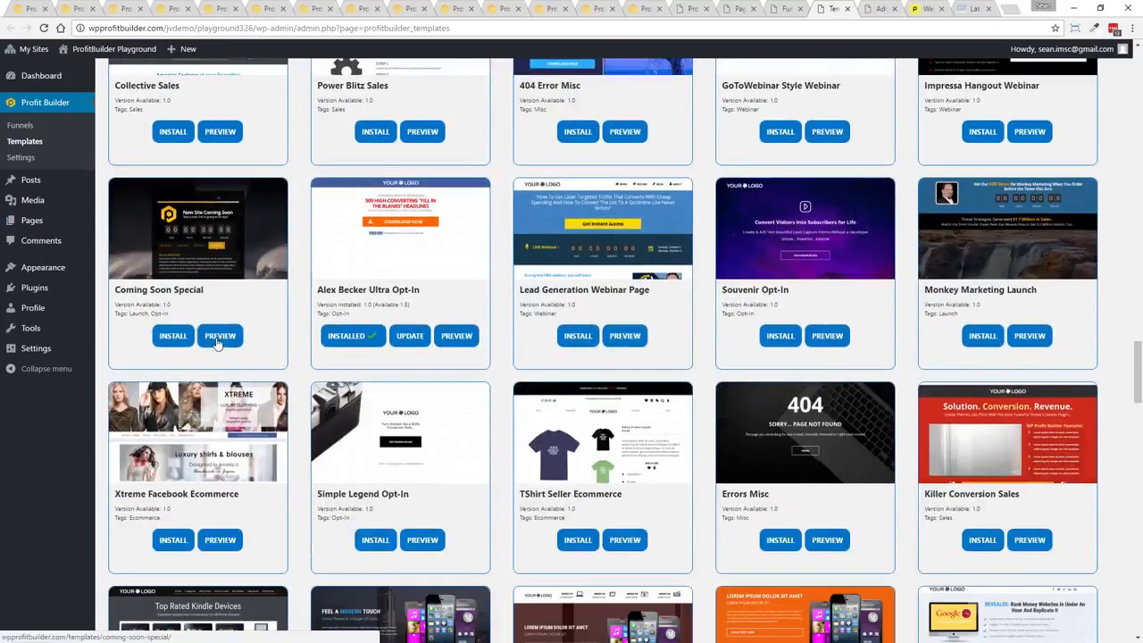
pyautogui.click(217, 341)
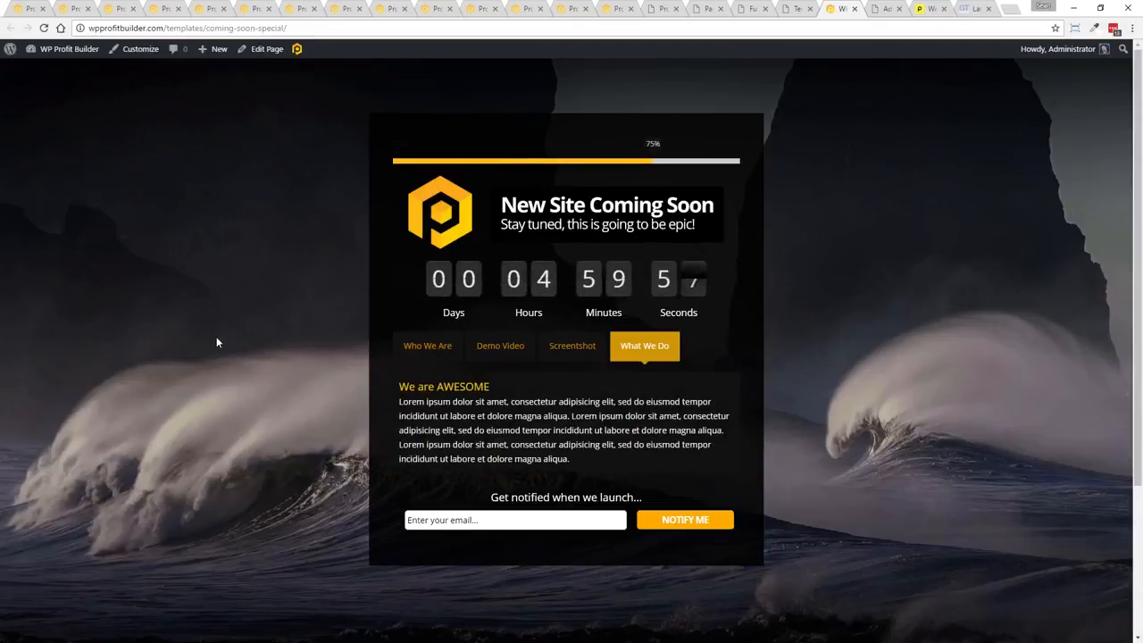
pyautogui.click(854, 8)
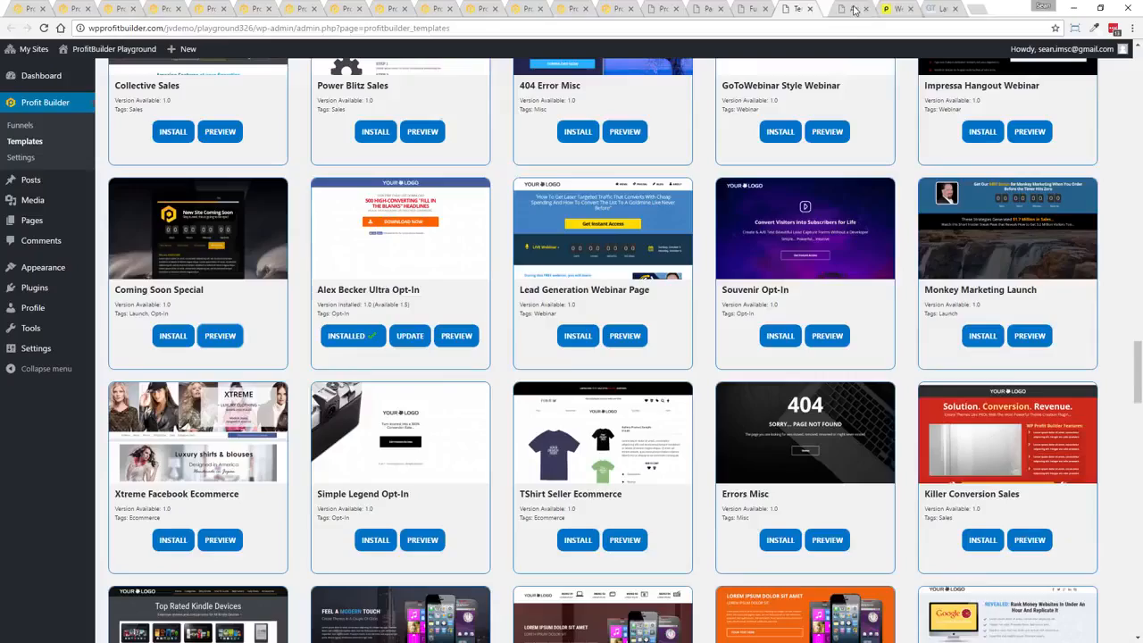
# Look through more templates and view the template category filters, leaving the filter set to All Templates
pyautogui.scroll(-5, 847, 396)
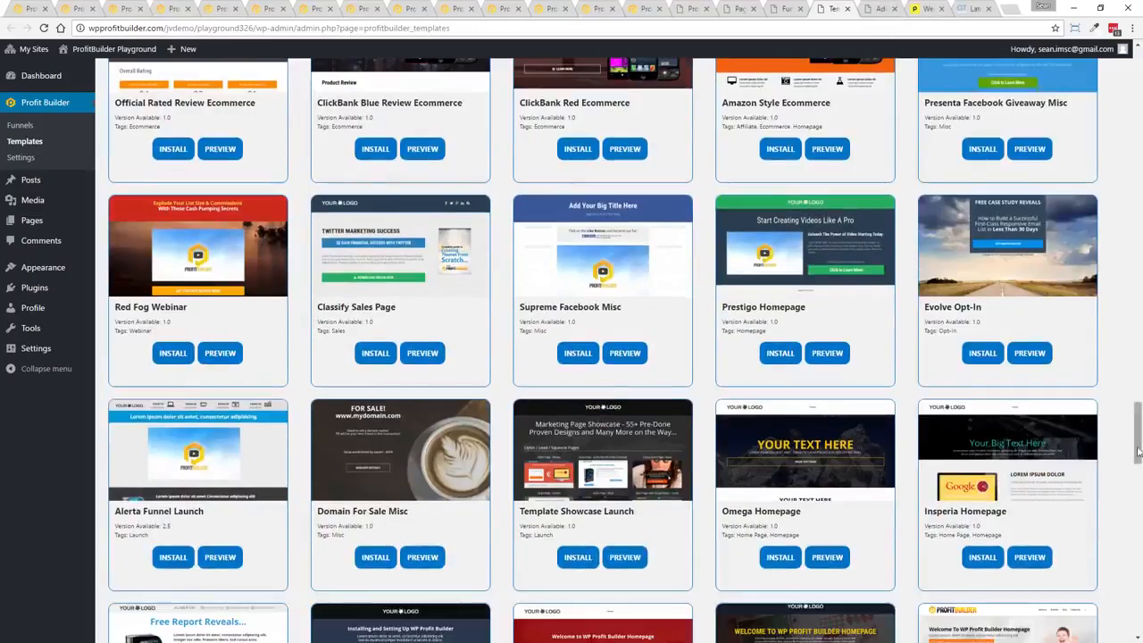
pyautogui.moveTo(1137, 450); pyautogui.dragTo(1137, 64)
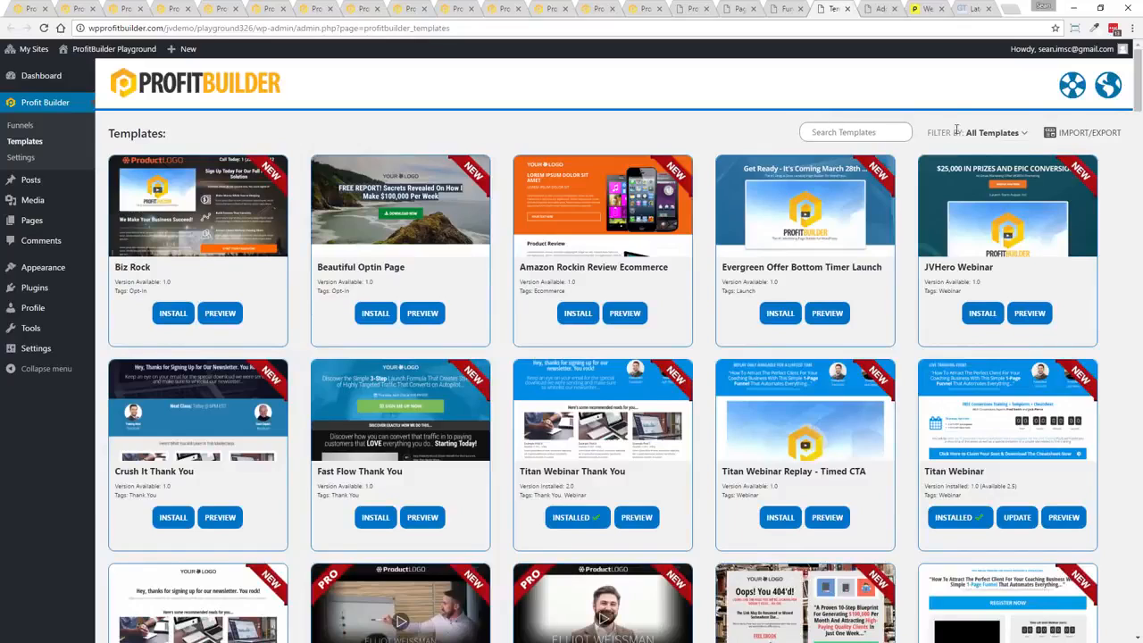
pyautogui.click(987, 132)
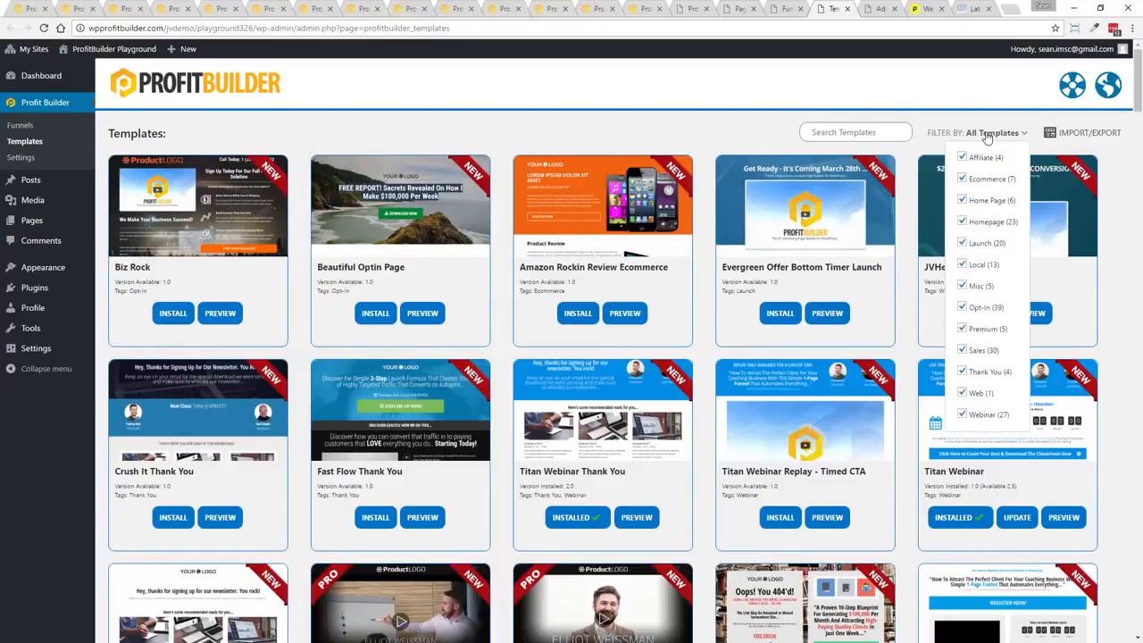
pyautogui.click(900, 259)
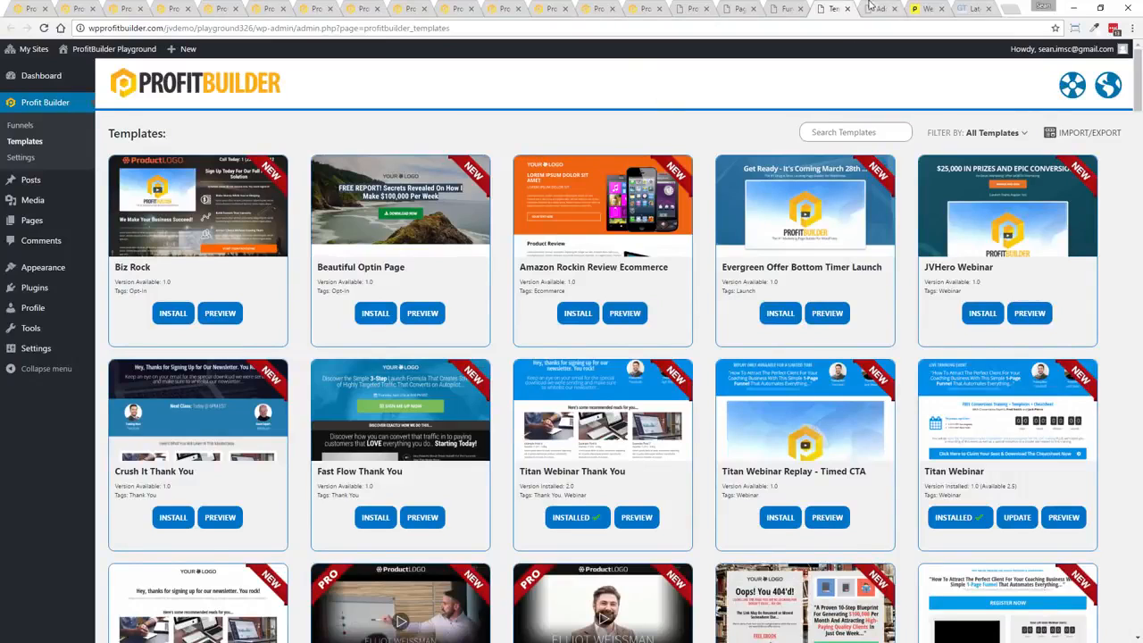
# Title the new WordPress page "Test Webinar"
pyautogui.click(870, 8)
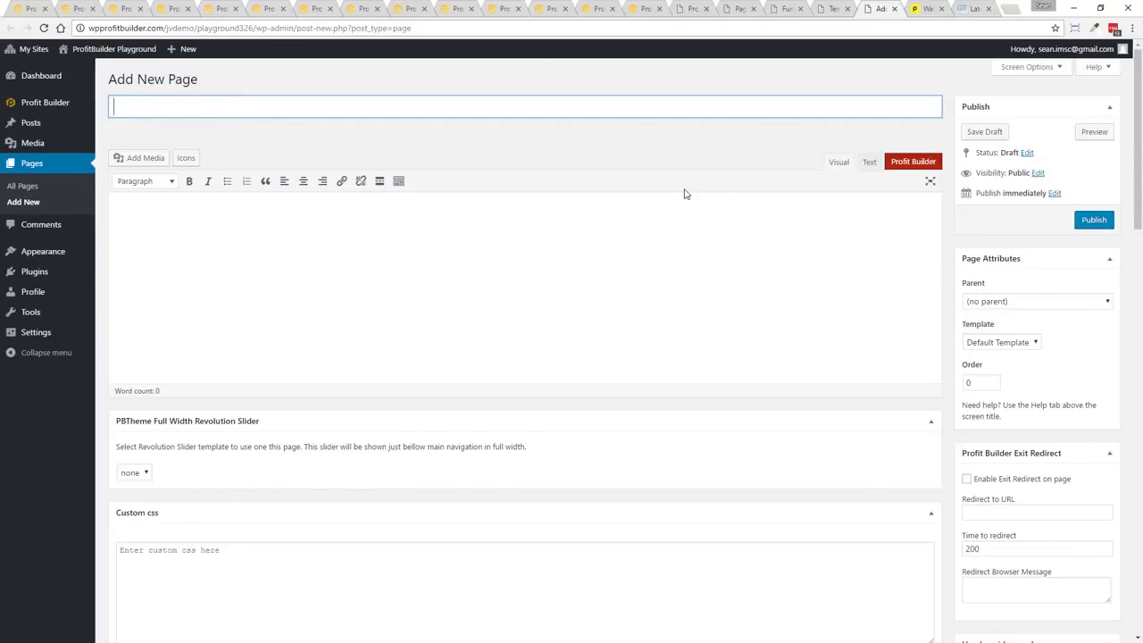
pyautogui.write('Test Webinar')
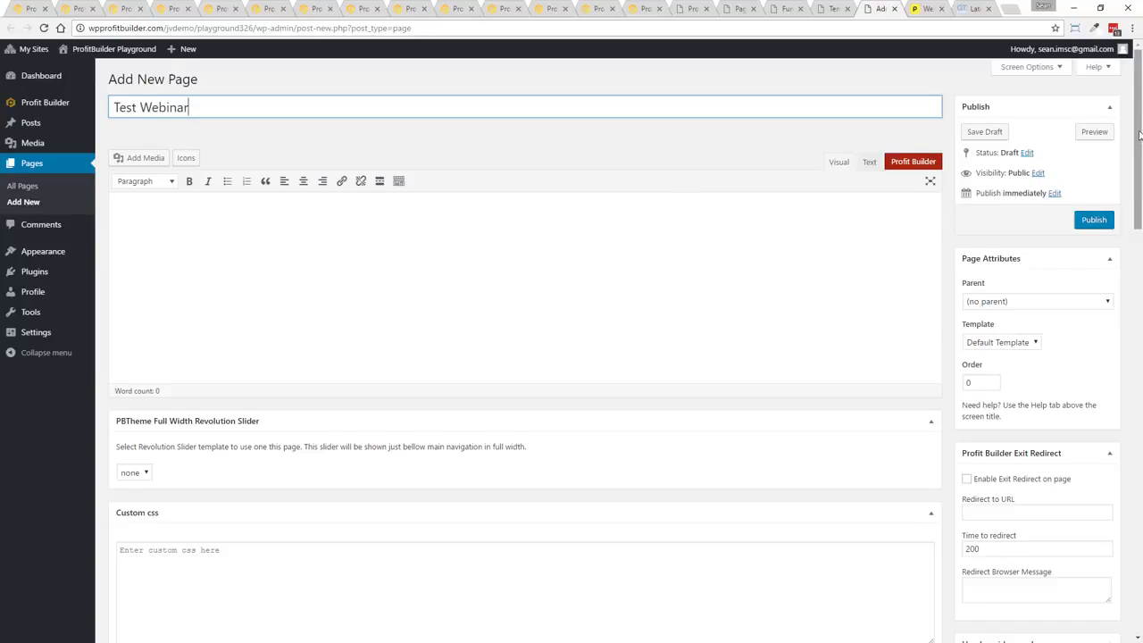
# Enable removing page padding and hiding the breadcrumbs, menu, top bar and footer in the new page's PBTheme options
pyautogui.scroll(-1, 1138, 134)
pyautogui.scroll(1, 1139, 134)
pyautogui.scroll(-3, 1140, 116)
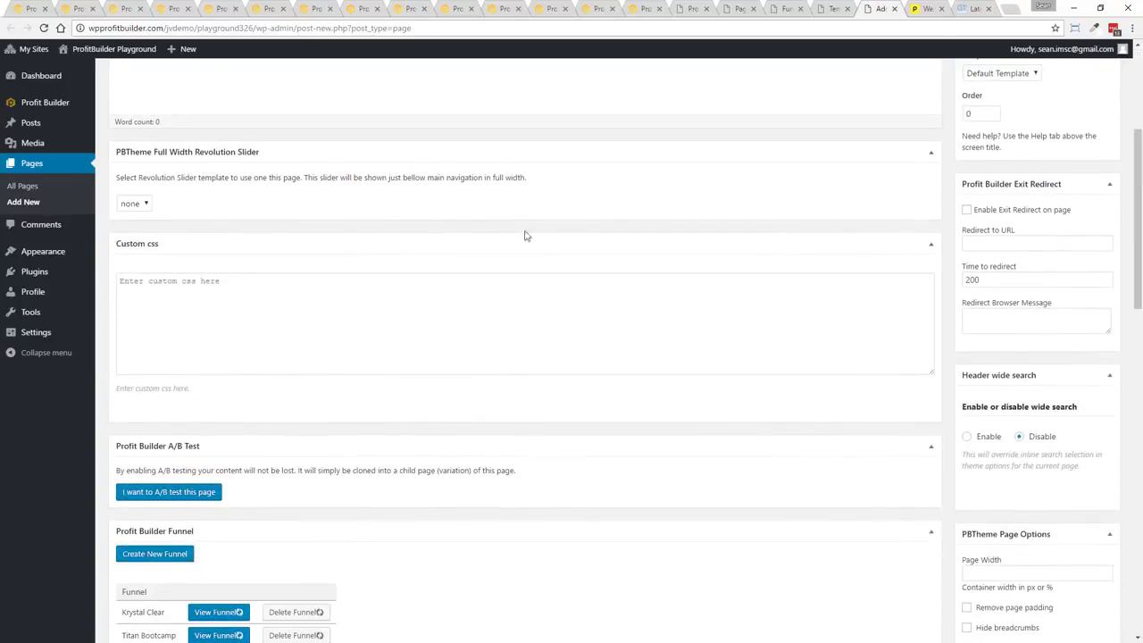
pyautogui.scroll(-3, 604, 436)
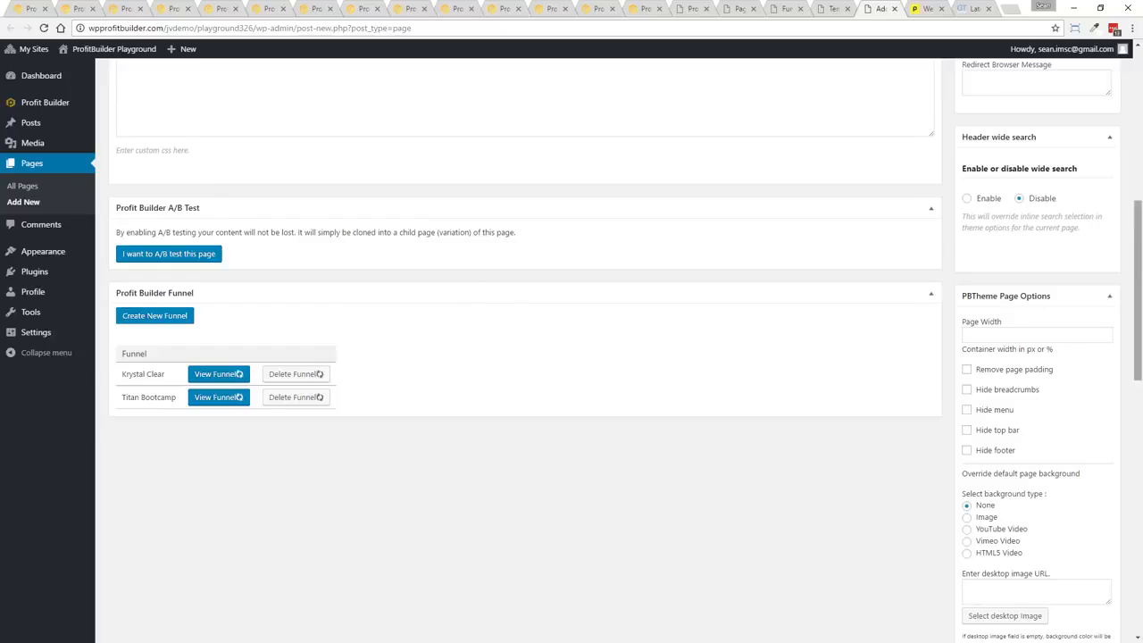
pyautogui.scroll(-1, 970, 264)
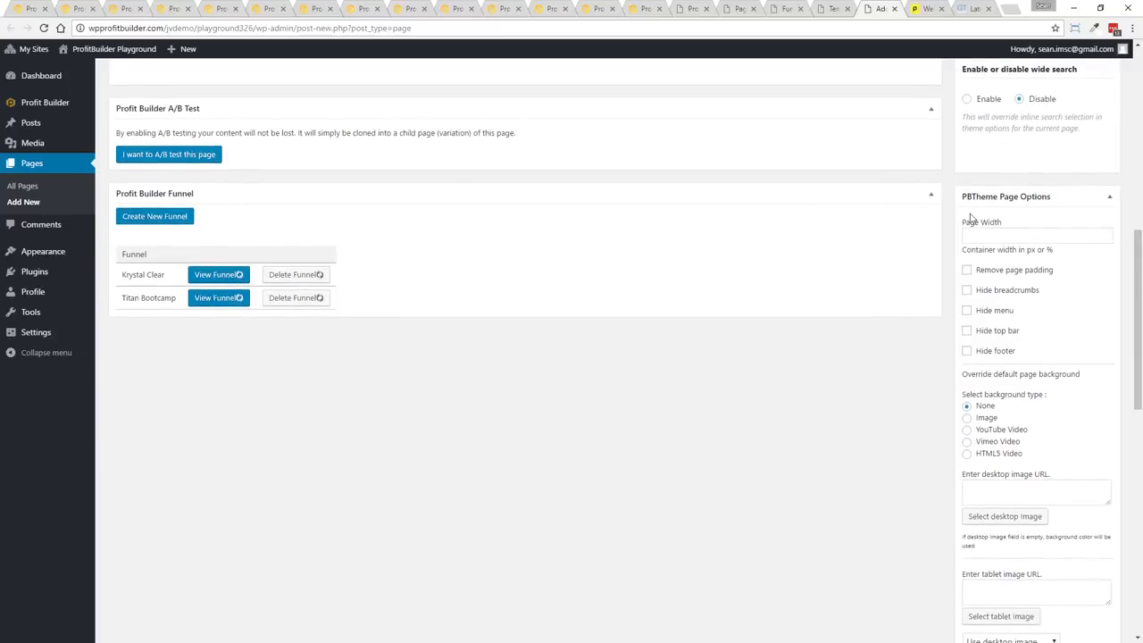
pyautogui.click(966, 270)
pyautogui.click(966, 290)
pyautogui.click(966, 309)
pyautogui.click(966, 330)
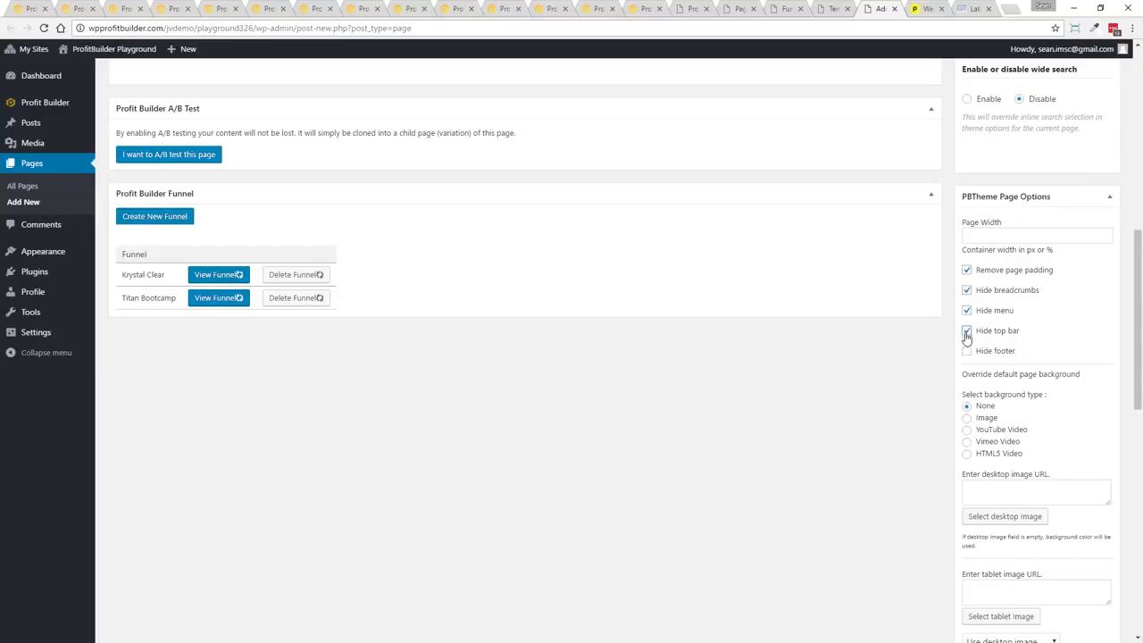
pyautogui.click(966, 351)
# Review the remaining page options, publish the Test Webinar page and open it in the Profit Builder editor
pyautogui.moveTo(1139, 296); pyautogui.dragTo(1139, 392)
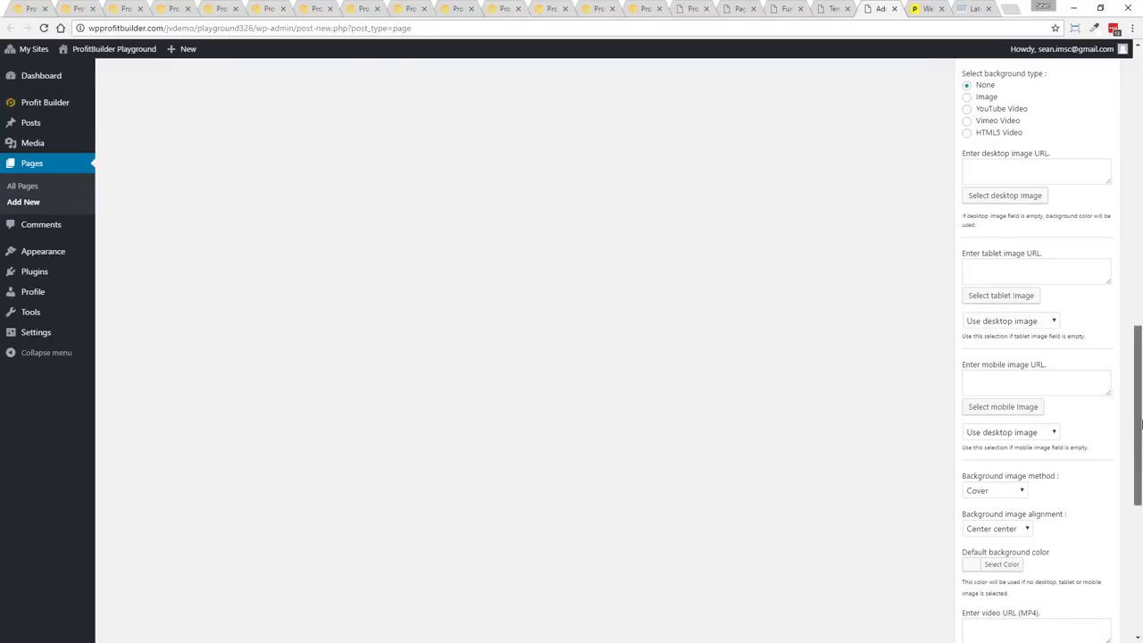
pyautogui.moveTo(1137, 438); pyautogui.dragTo(1135, 564)
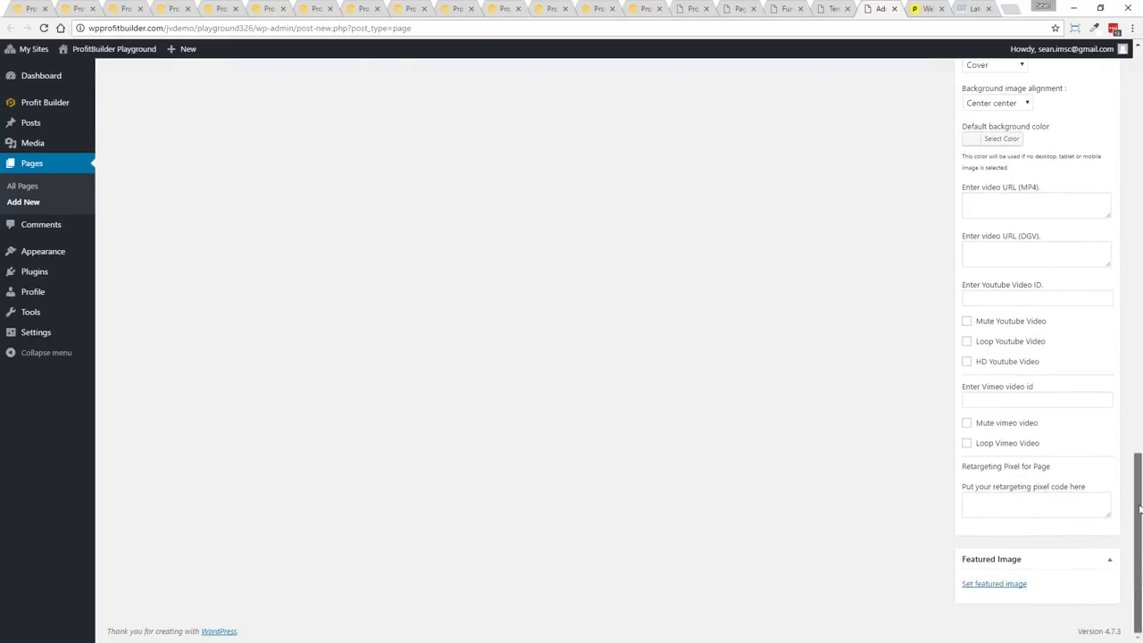
pyautogui.moveTo(1131, 566); pyautogui.dragTo(1132, 165)
pyautogui.click(1095, 221)
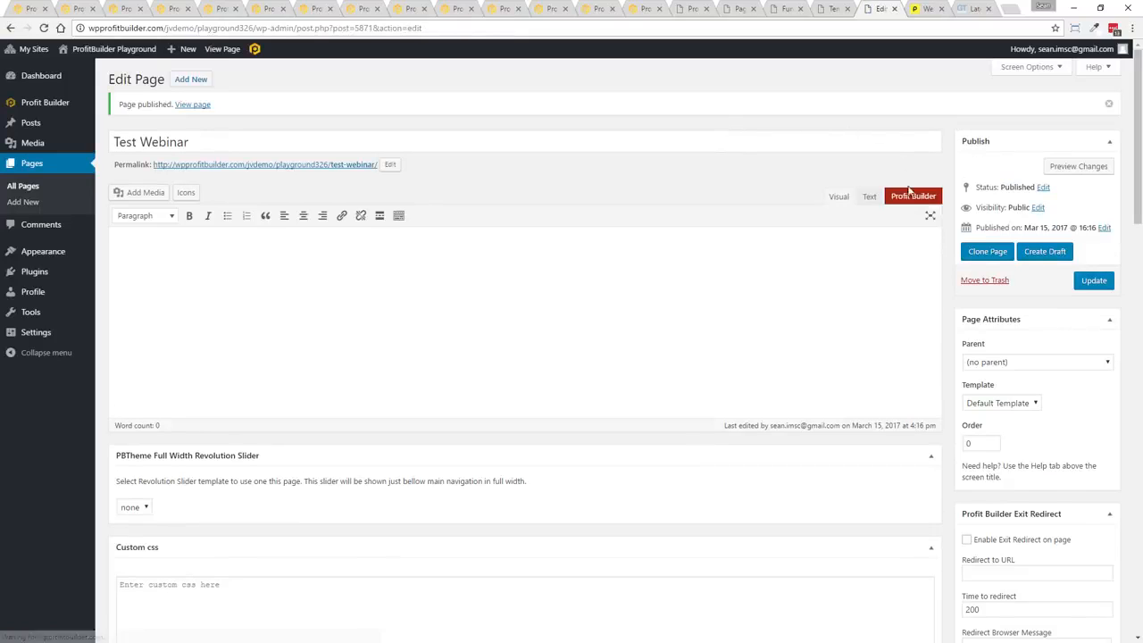
pyautogui.click(255, 50)
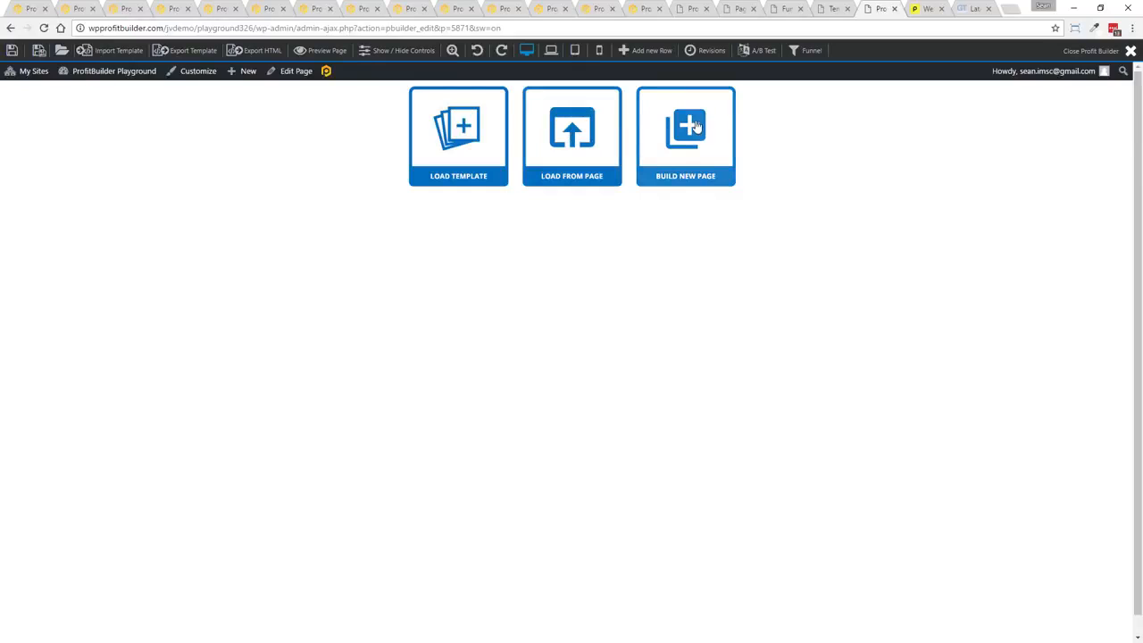
# Build a new page with one-, two- and three-column rows, plus a row pairing a narrow column with a wide one
pyautogui.click(695, 127)
pyautogui.click(577, 116)
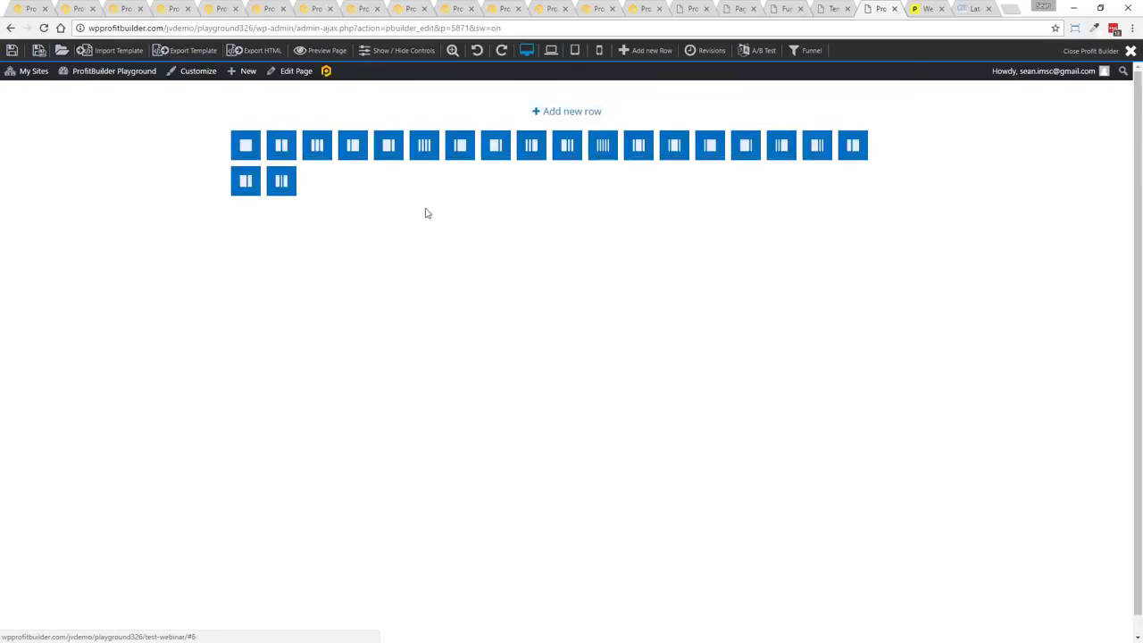
pyautogui.click(250, 147)
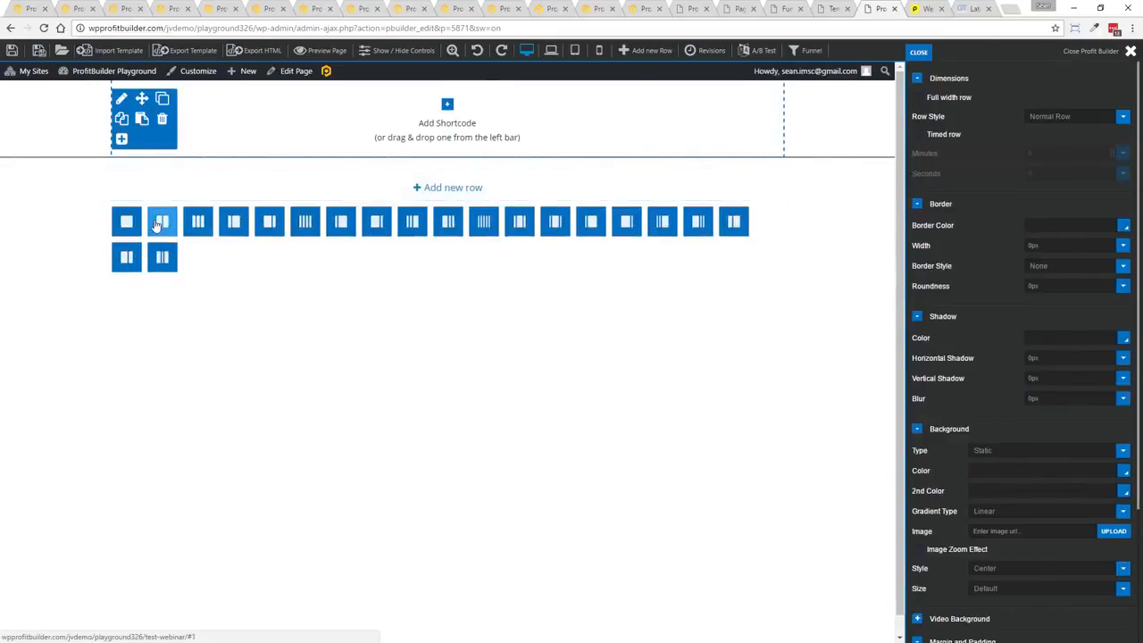
pyautogui.click(156, 225)
pyautogui.click(268, 260)
pyautogui.click(197, 298)
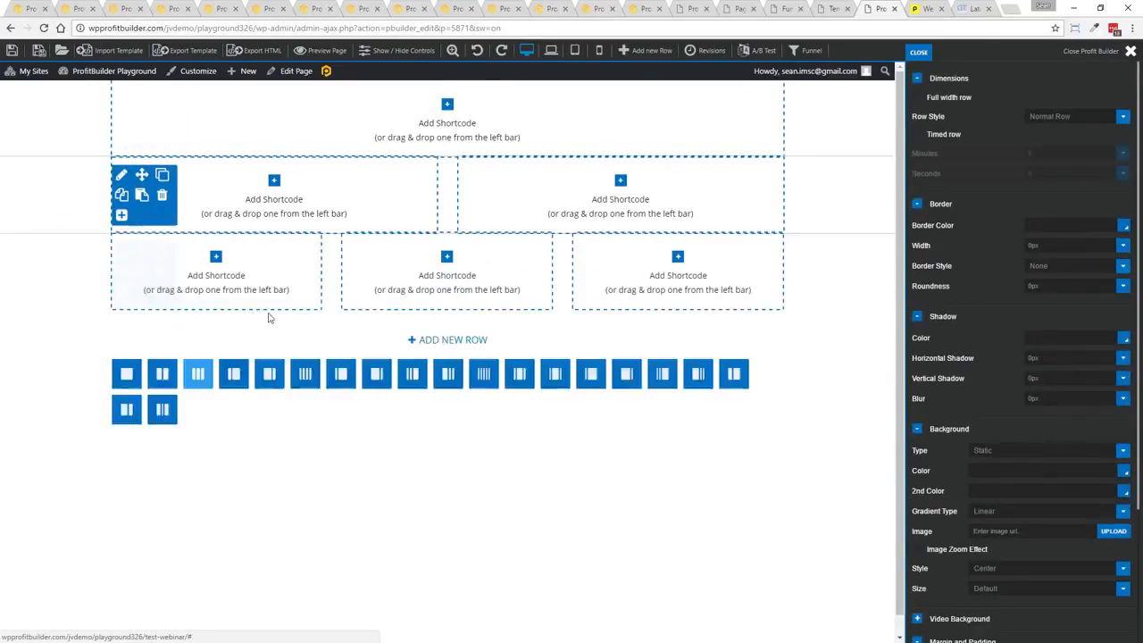
pyautogui.click(257, 339)
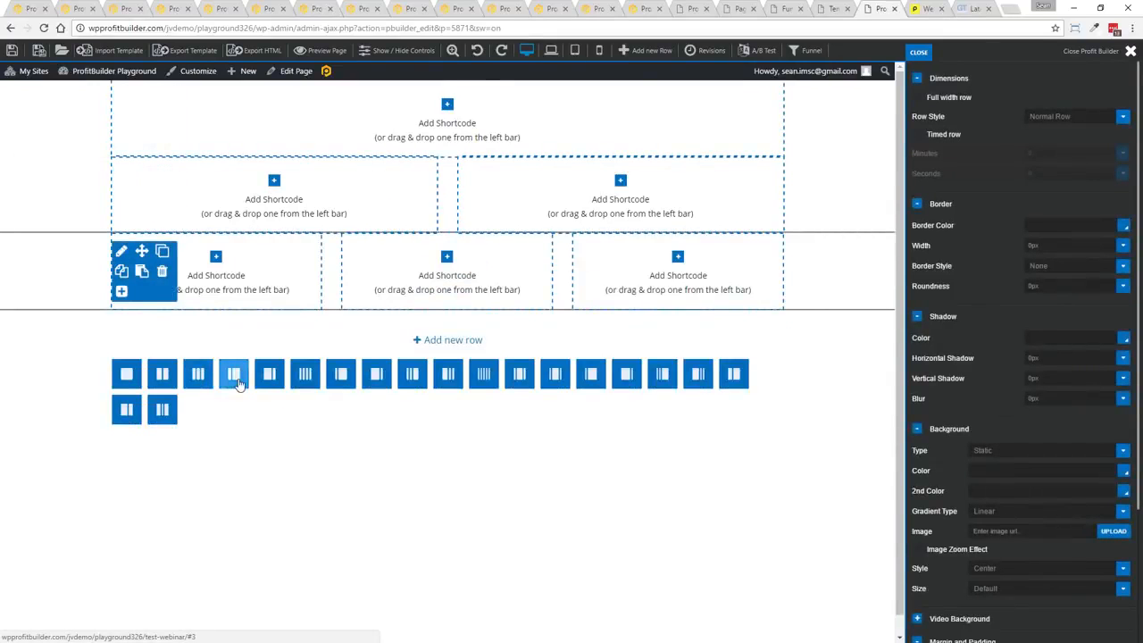
pyautogui.click(234, 375)
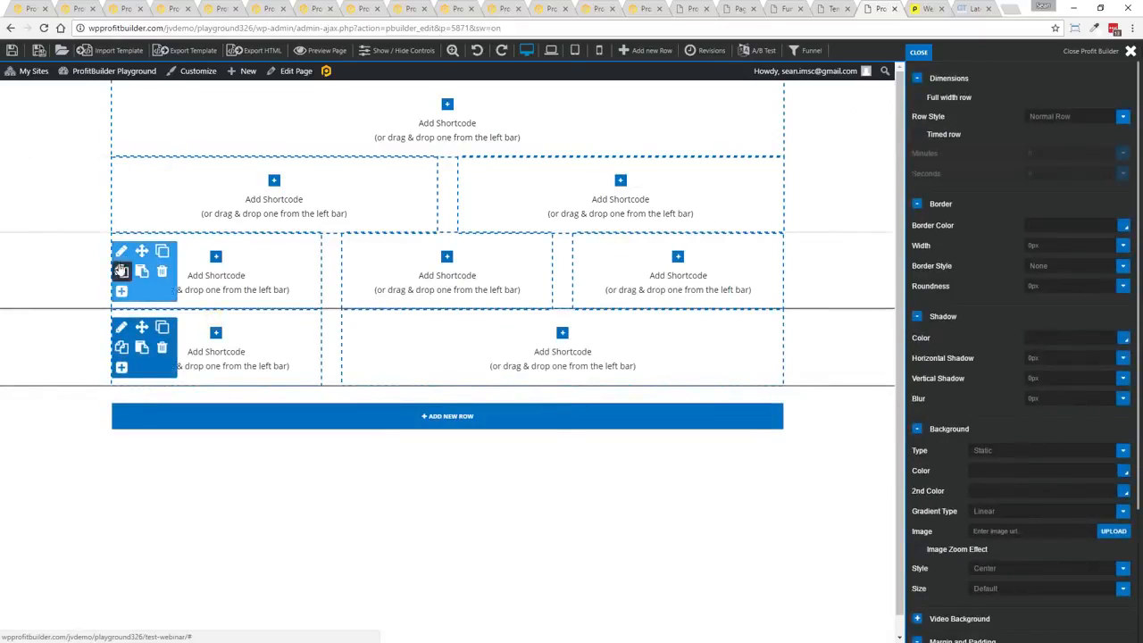
# Move the three-column row above the two-column row and add an Image element to its last column
pyautogui.moveTo(141, 251); pyautogui.dragTo(151, 174)
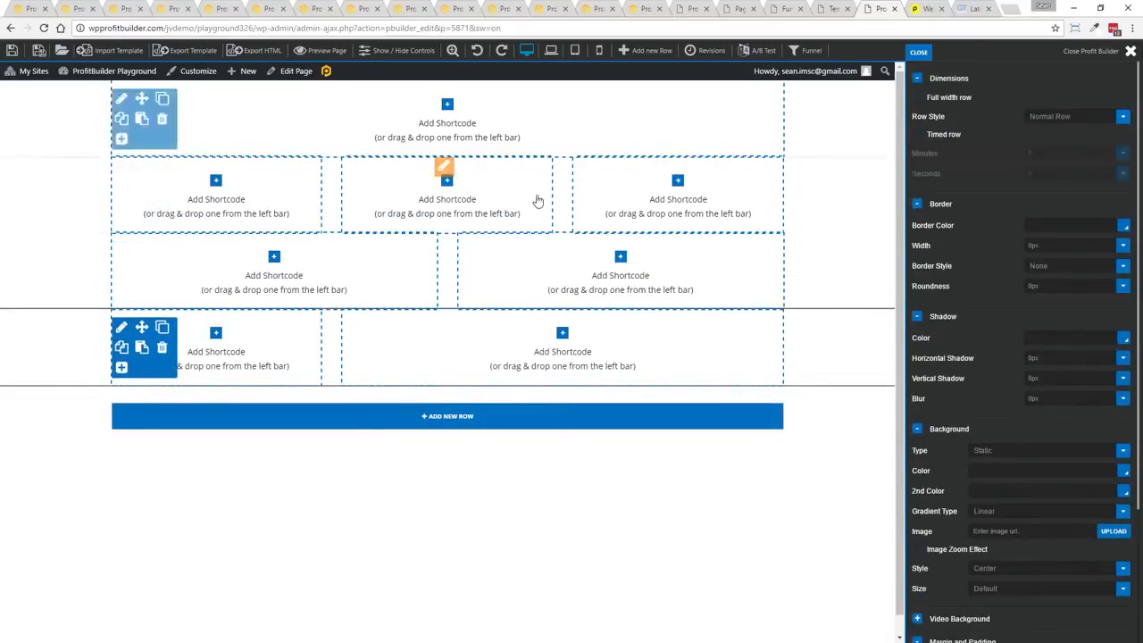
pyautogui.click(677, 181)
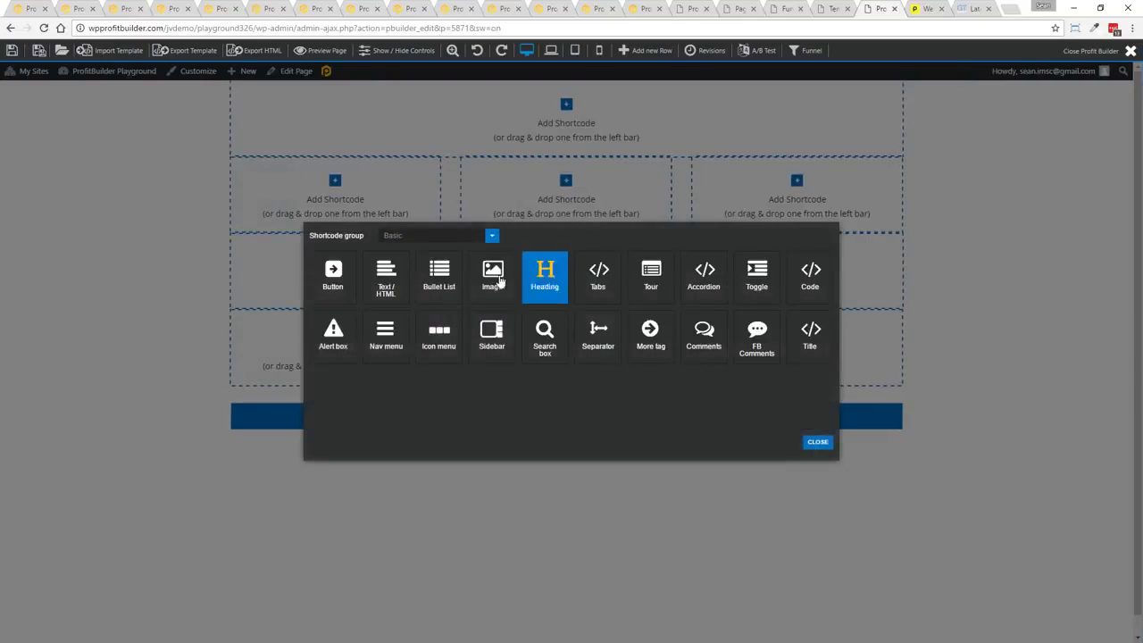
pyautogui.click(493, 274)
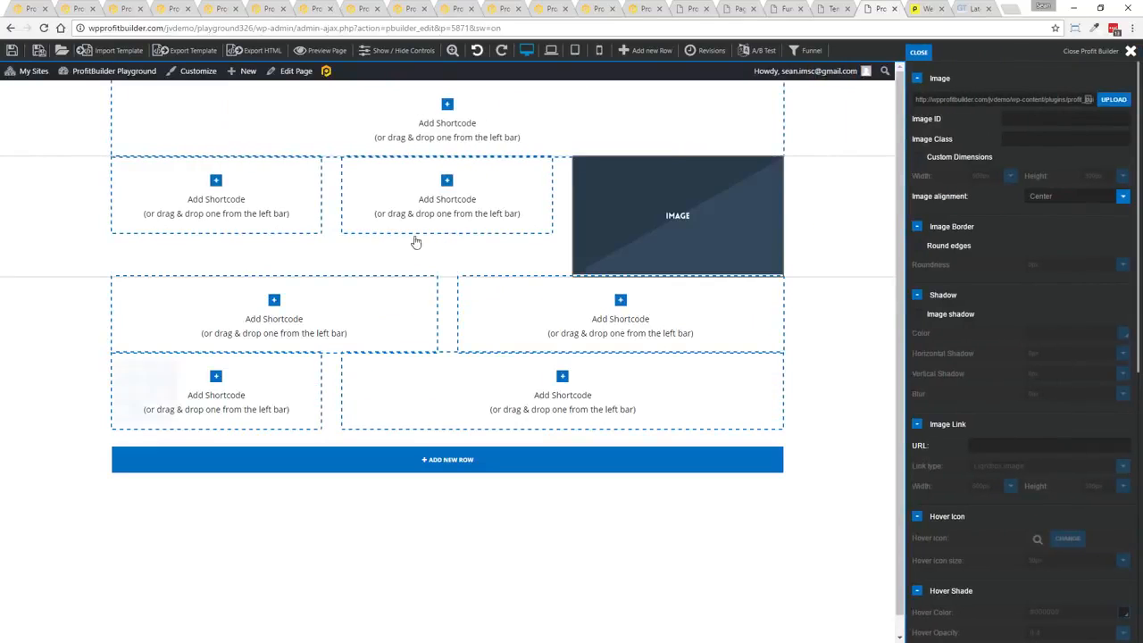
# Find and load the Titan Webinar template into the page, declining the site reload
pyautogui.click(61, 50)
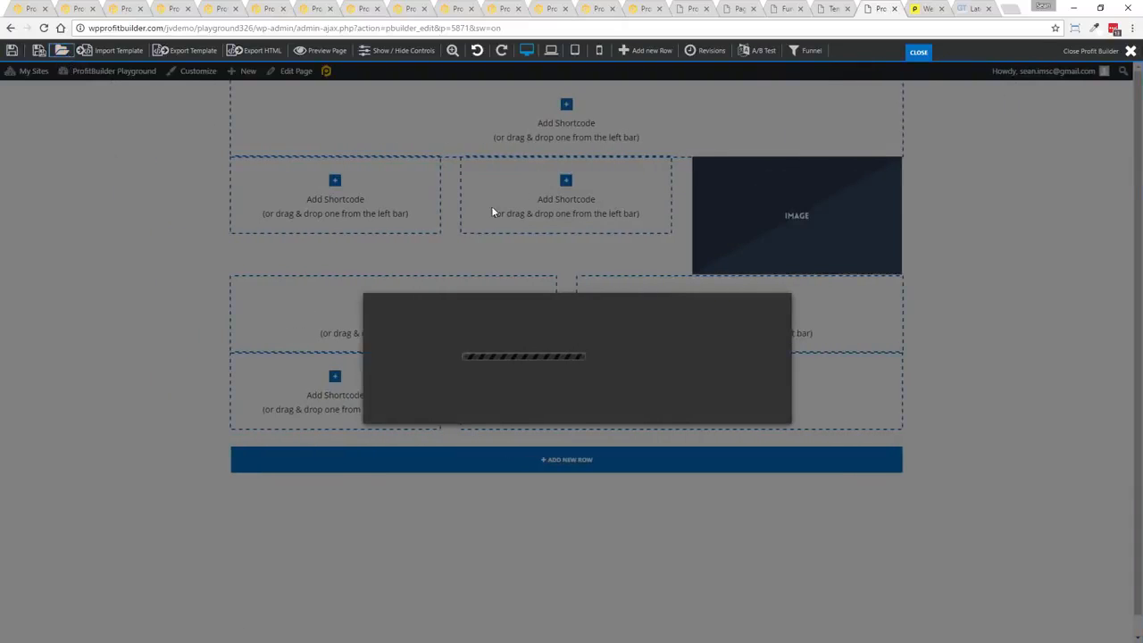
pyautogui.click(453, 324)
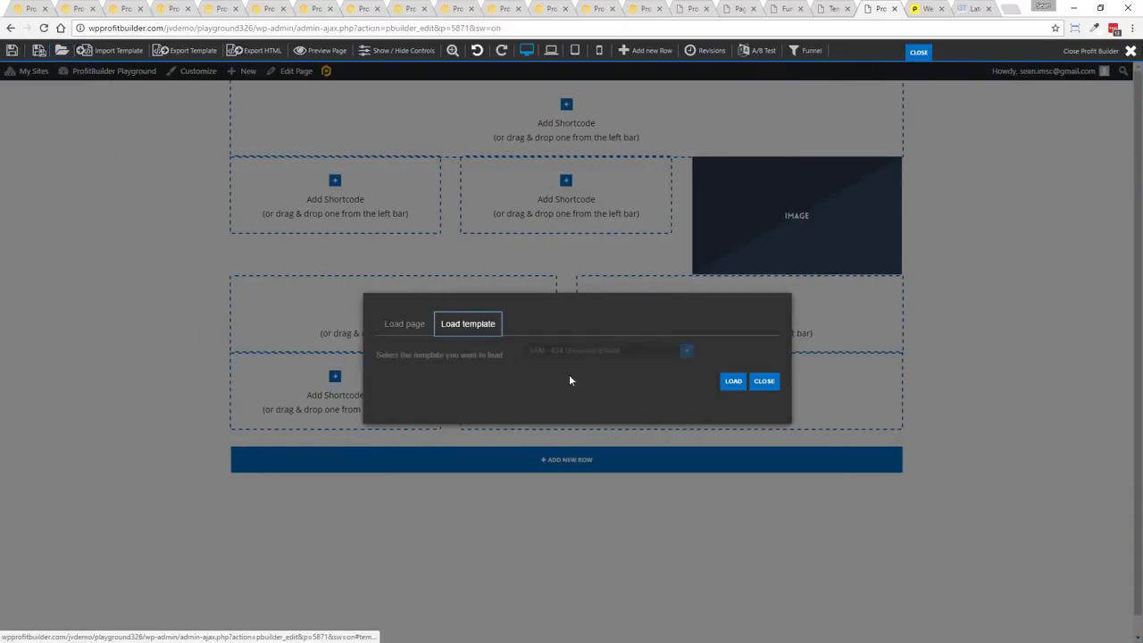
pyautogui.click(657, 353)
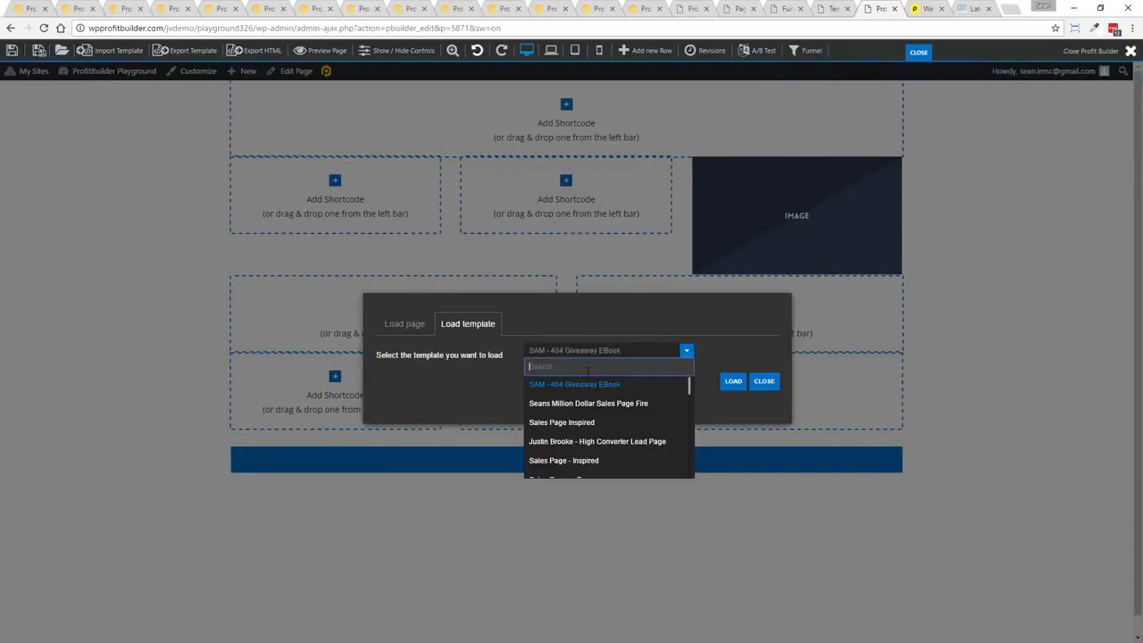
pyautogui.write('Tita')
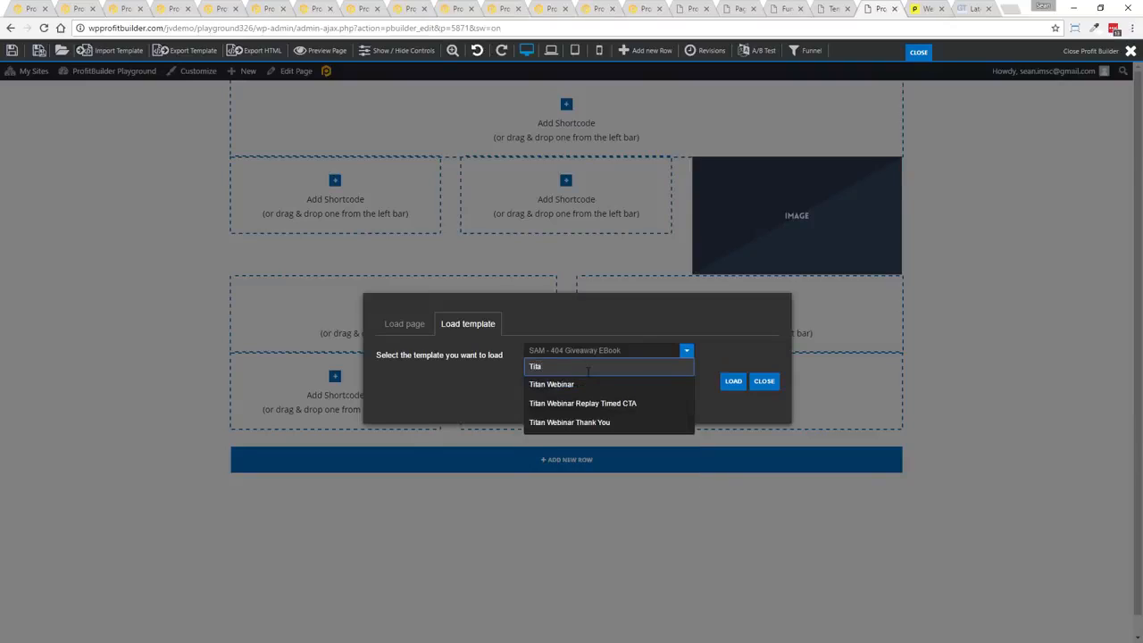
pyautogui.click(545, 384)
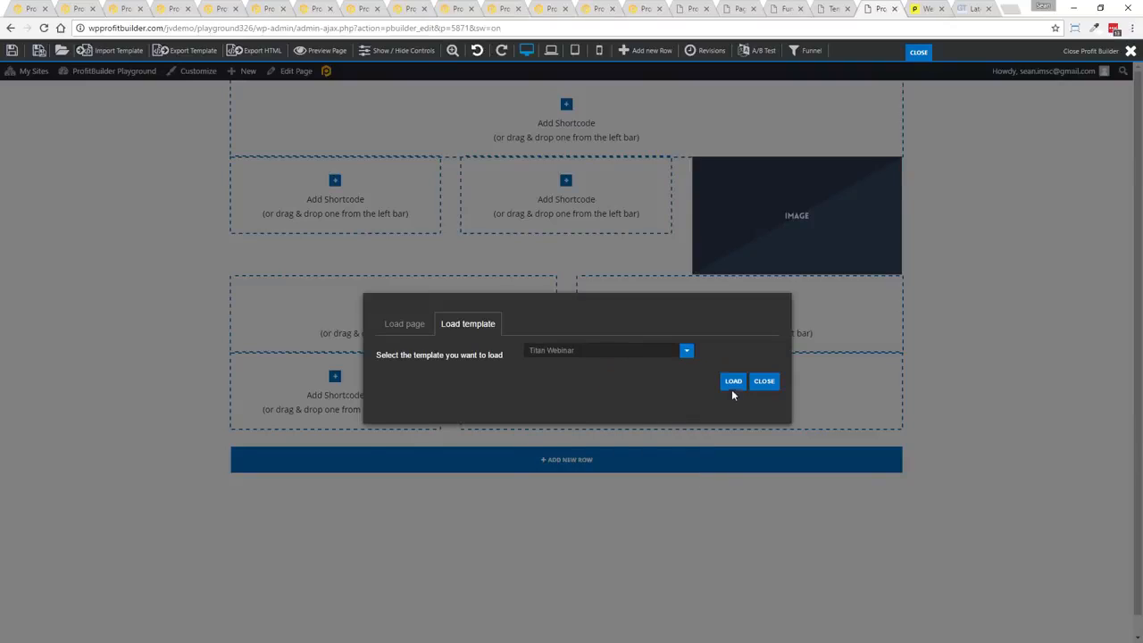
pyautogui.click(731, 382)
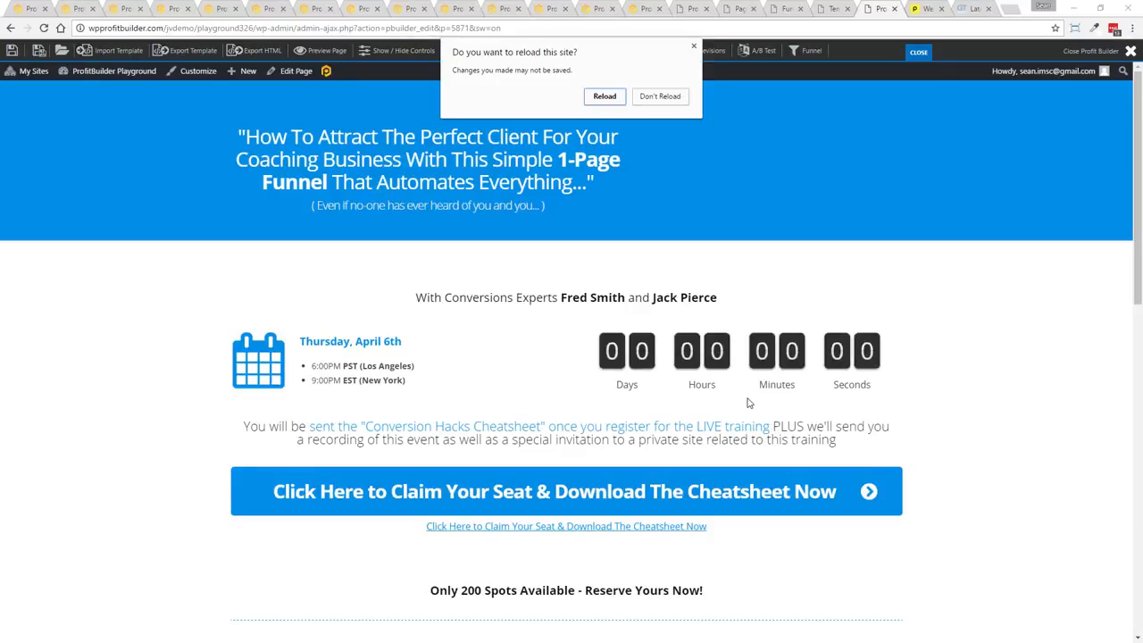
pyautogui.click(657, 96)
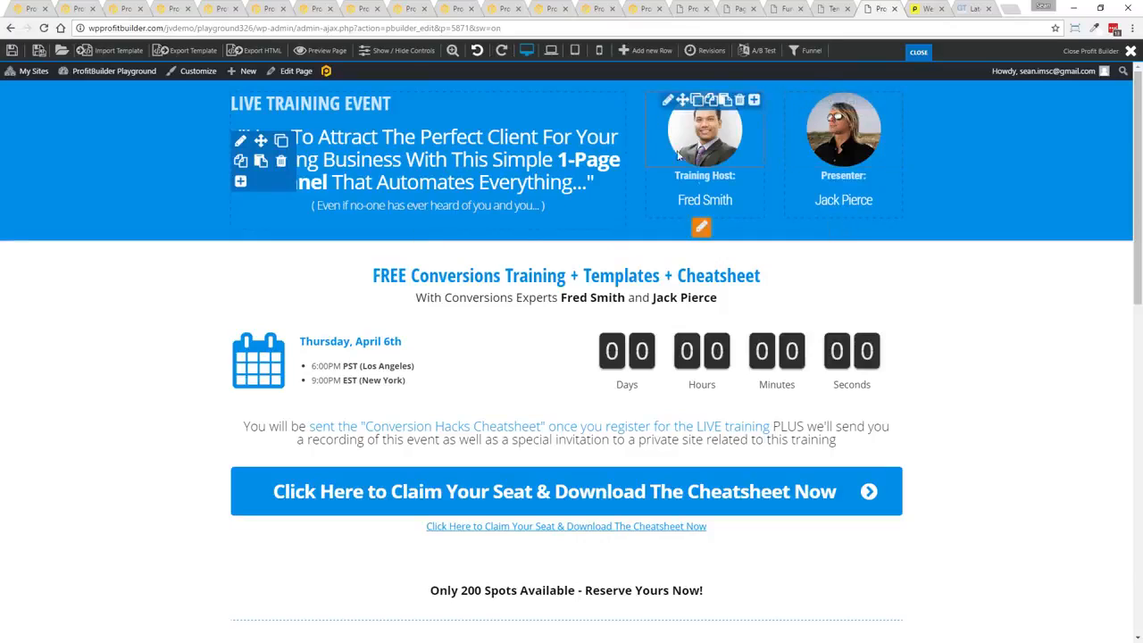
# Replace the name heading under the Training Host label with the new host's full name
pyautogui.click(667, 181)
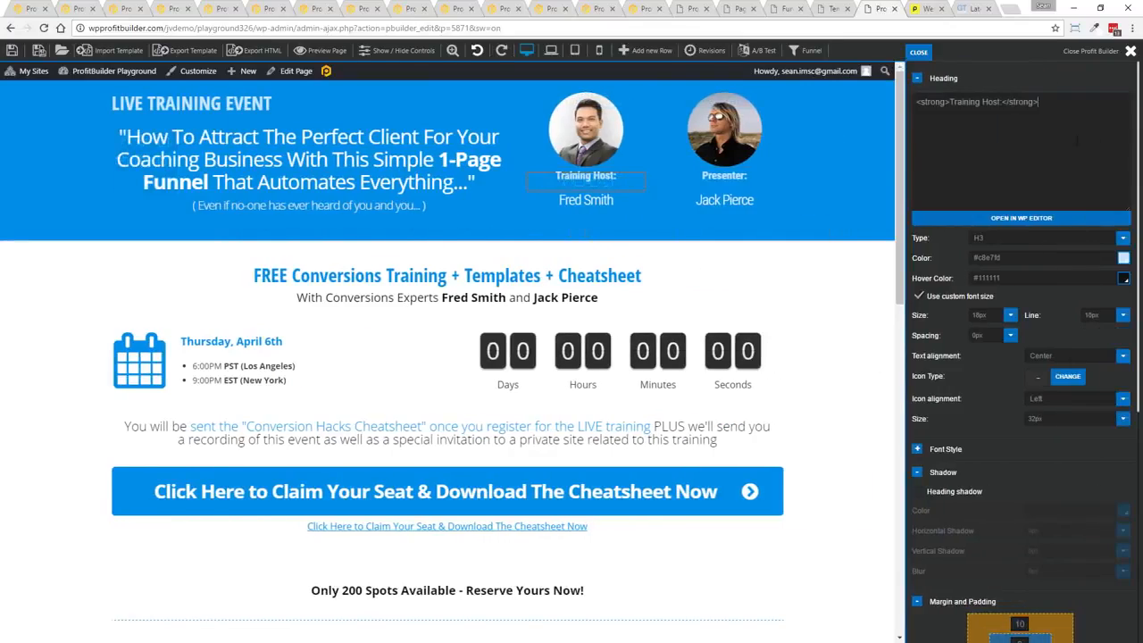
pyautogui.click(549, 202)
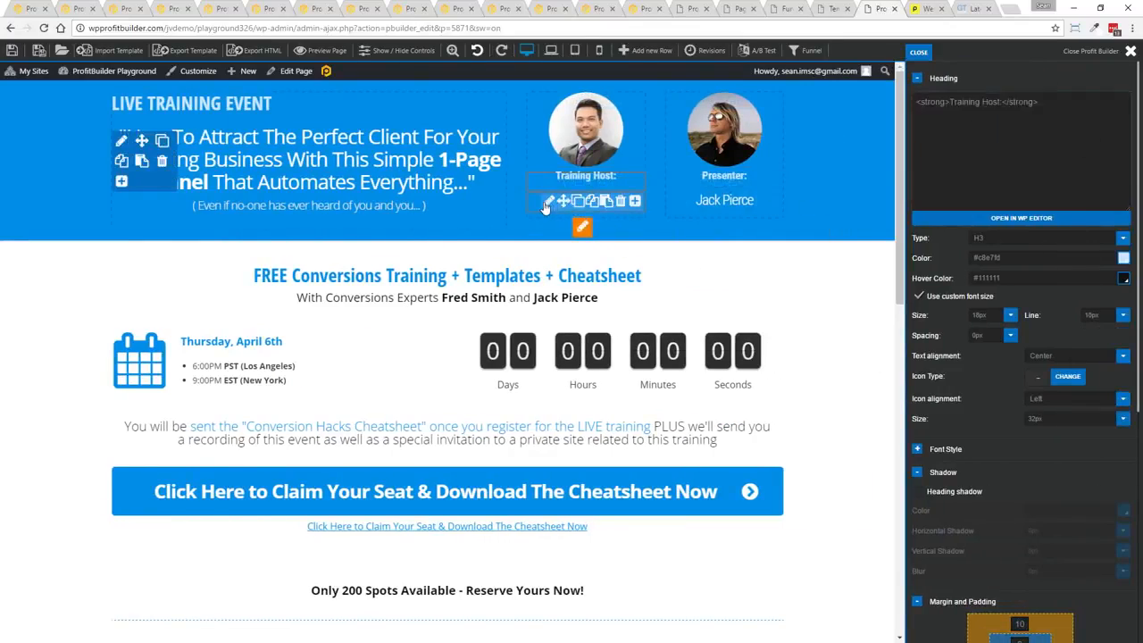
pyautogui.hotkey('ctrl', 'a')
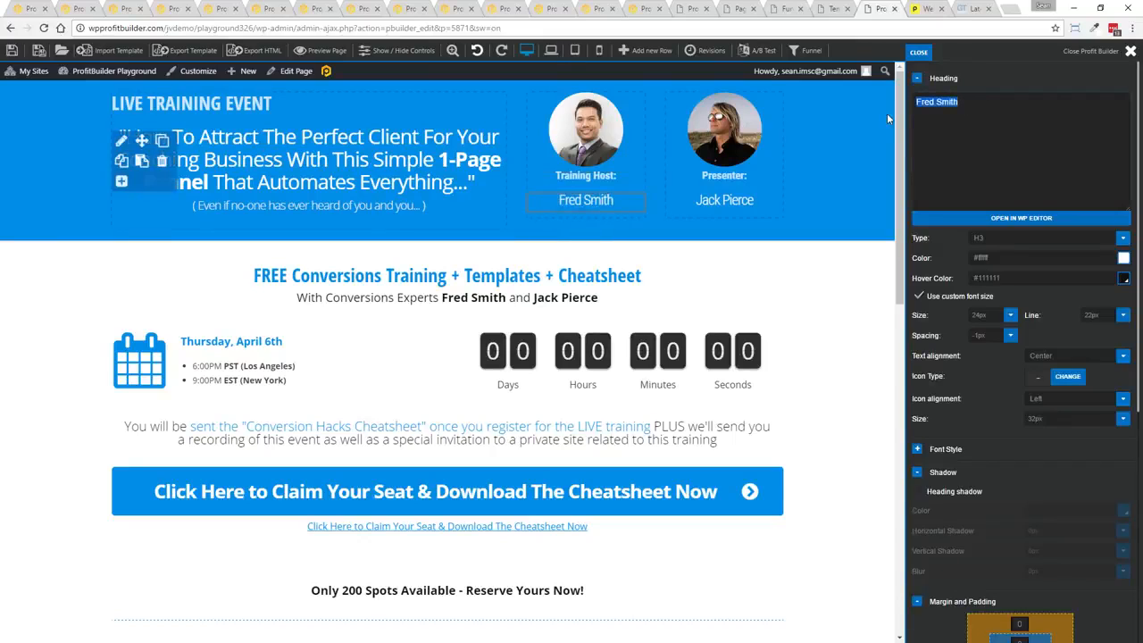
pyautogui.write('Sean Dolb')
pyautogui.press('BackSpace')
pyautogui.press('BackSpace')
pyautogui.write('nahoe')
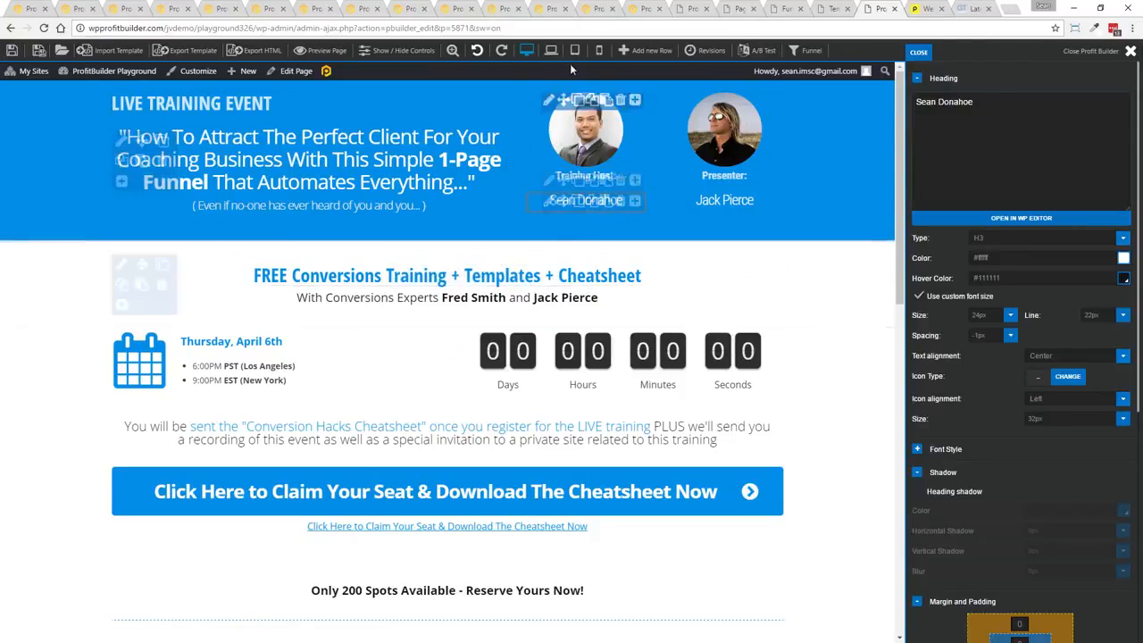
pyautogui.click(550, 103)
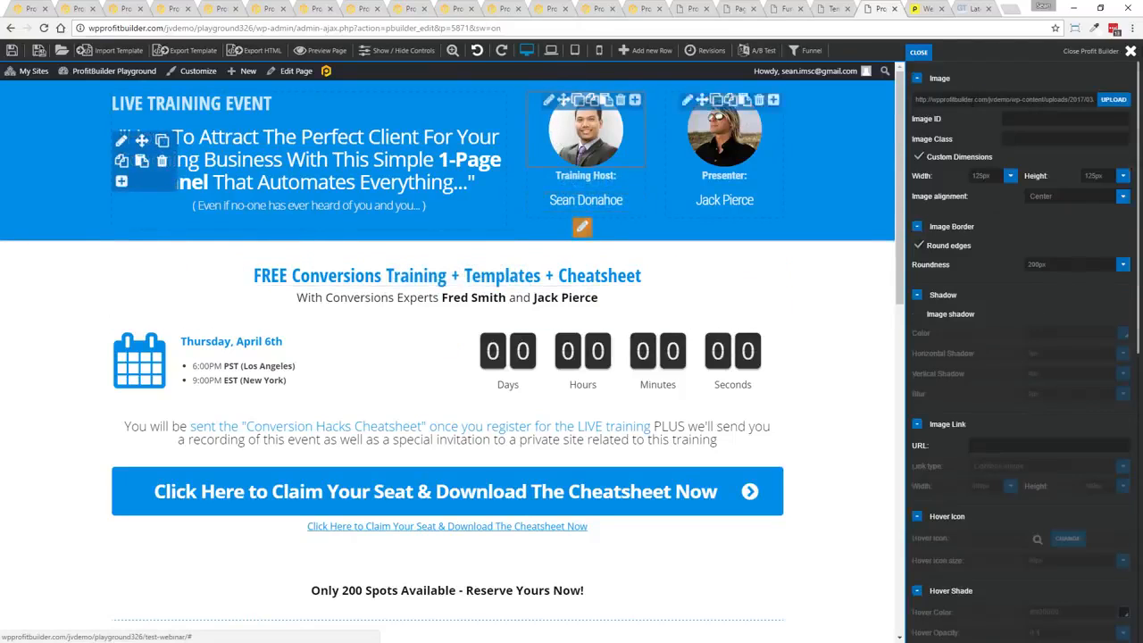
pyautogui.click(1111, 105)
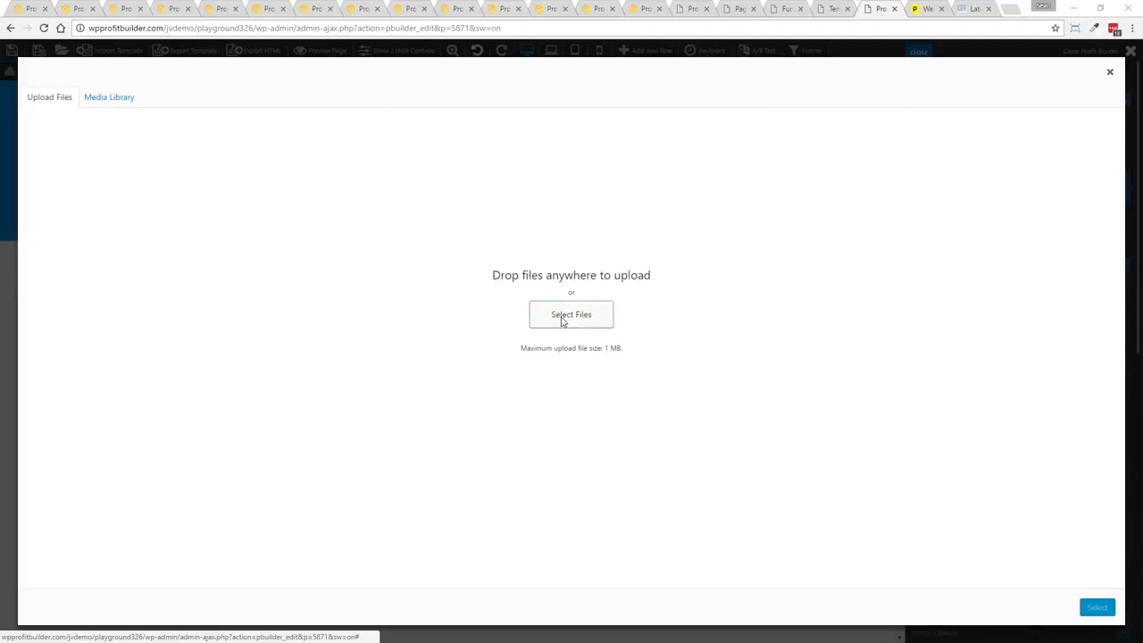
pyautogui.click(563, 319)
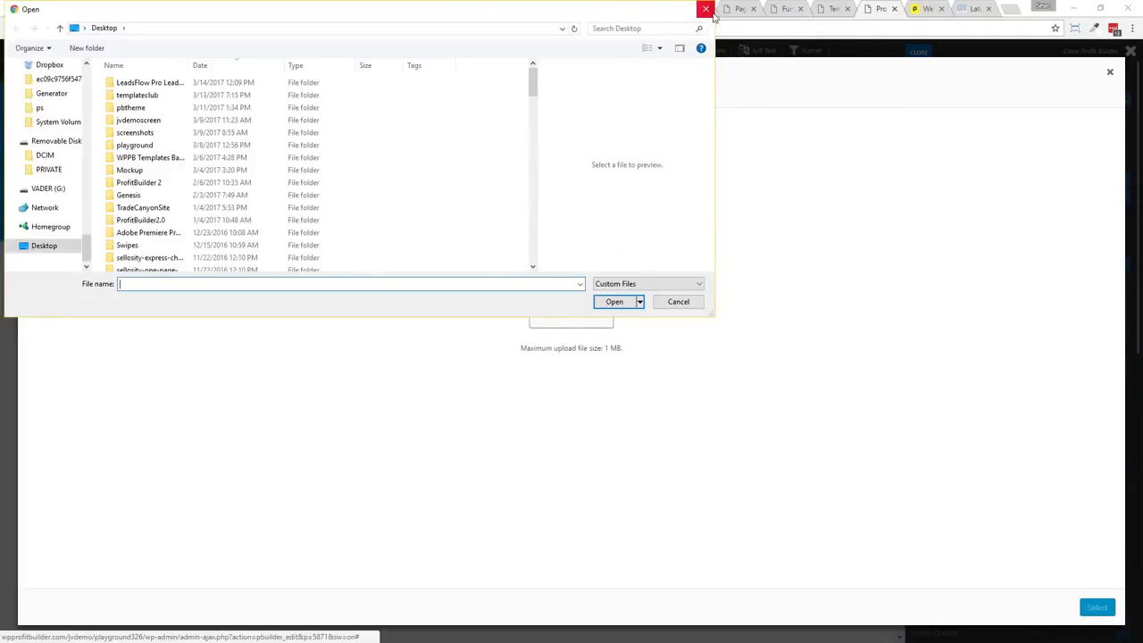
pyautogui.click(711, 12)
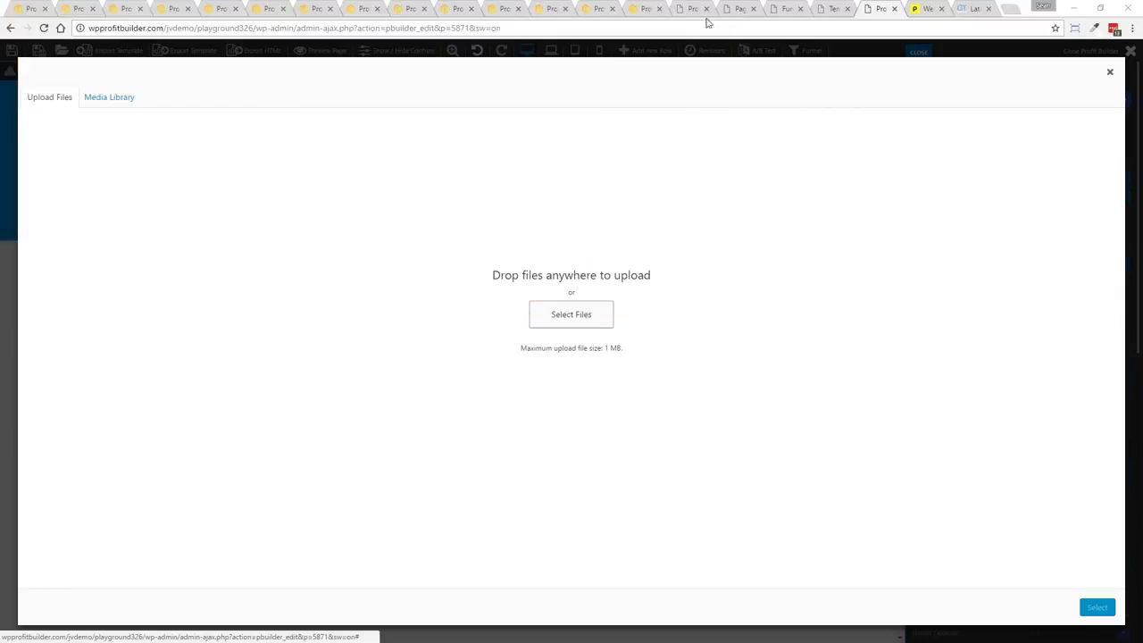
pyautogui.click(1111, 74)
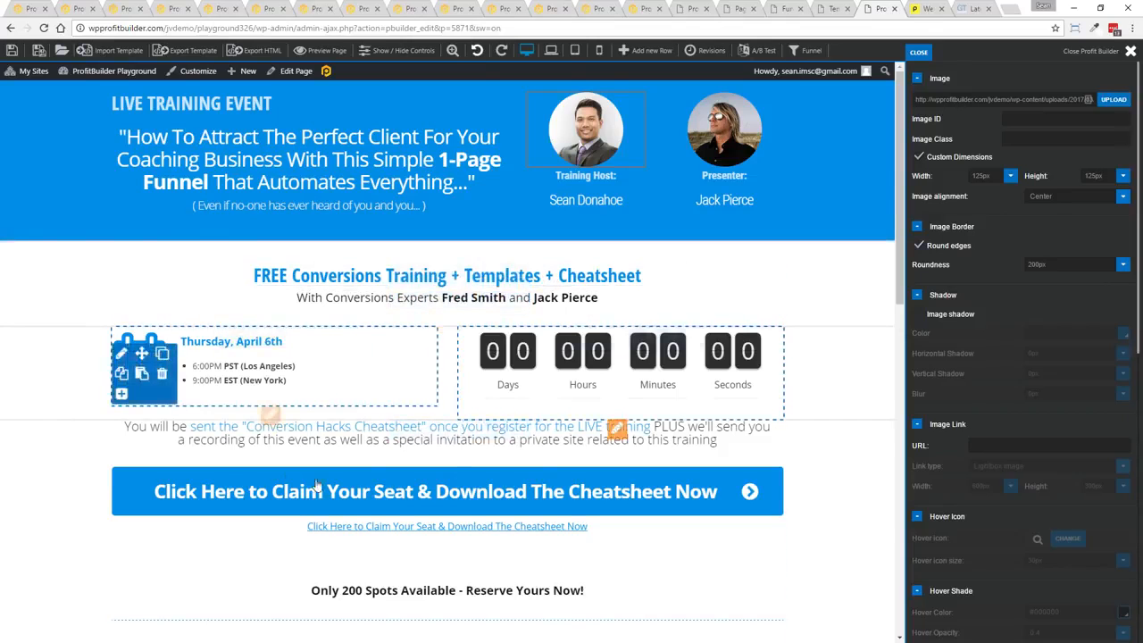
# Set the form code type of the "Claim Your Seat" button's form to GotoWebinar
pyautogui.click(399, 478)
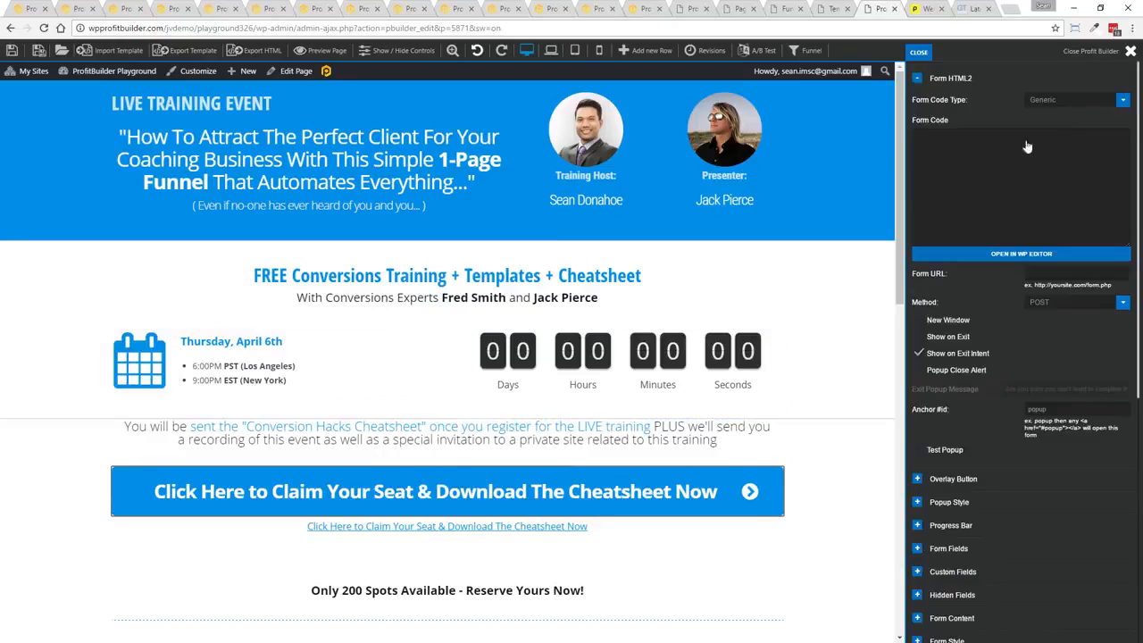
pyautogui.click(1062, 99)
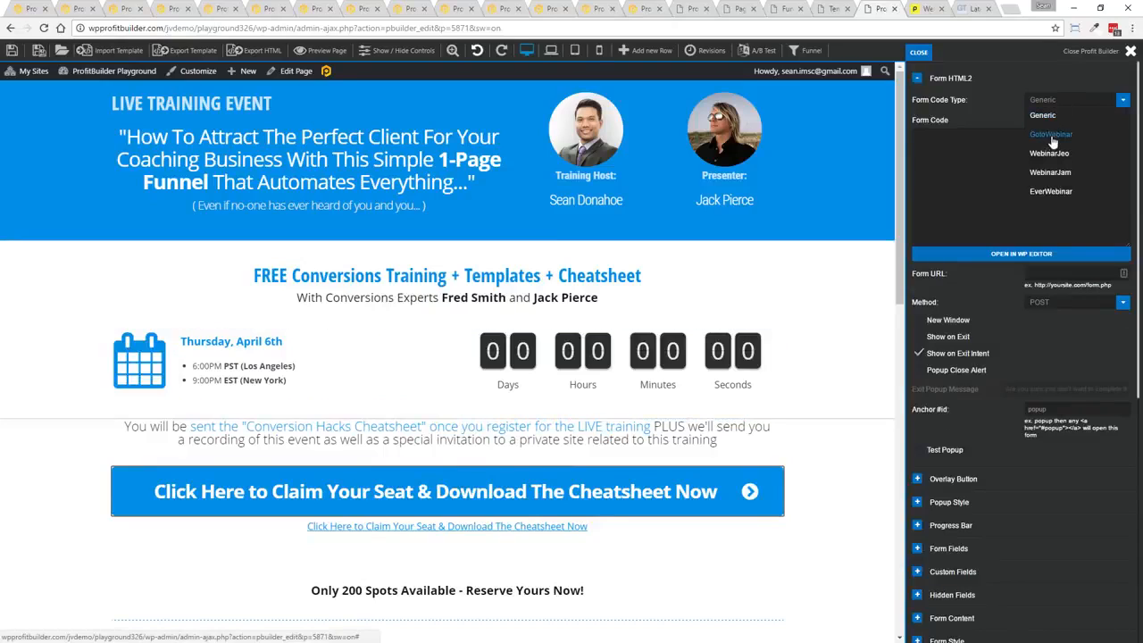
pyautogui.click(1050, 135)
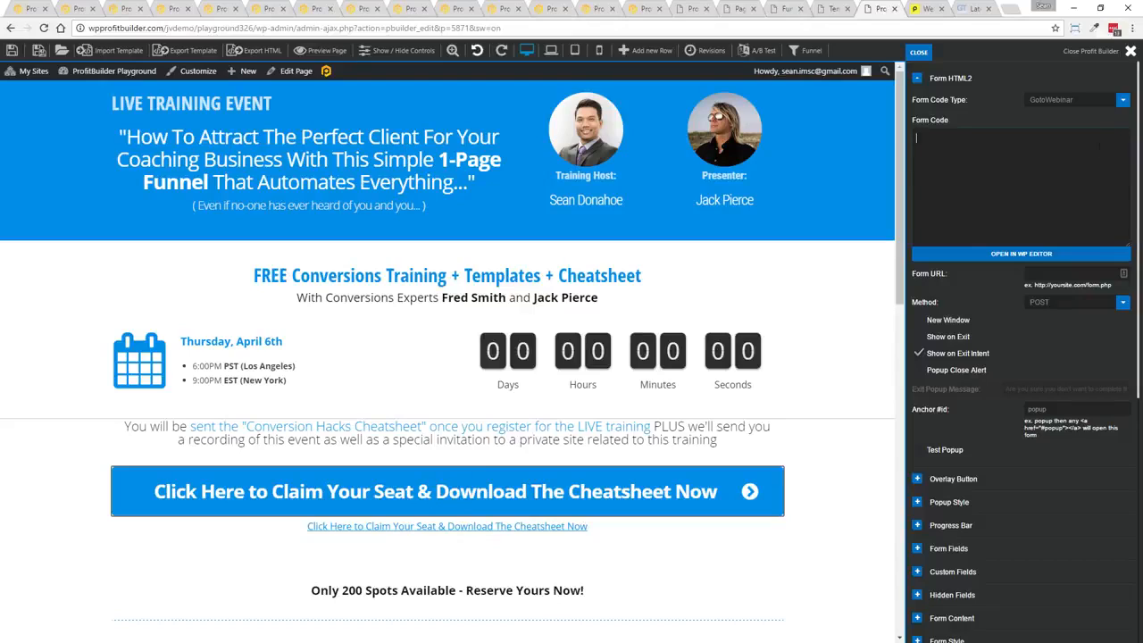
# Review the available form code types for the "Claim Your Seat" button's form and look over the rest of the webinar page
pyautogui.click(1058, 99)
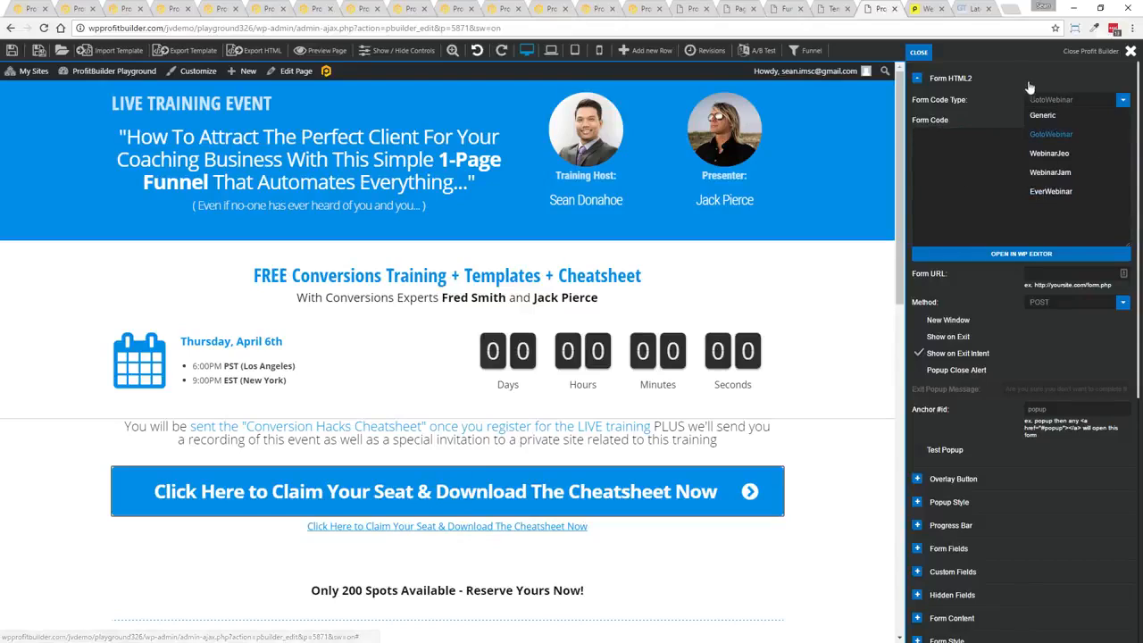
pyautogui.click(998, 117)
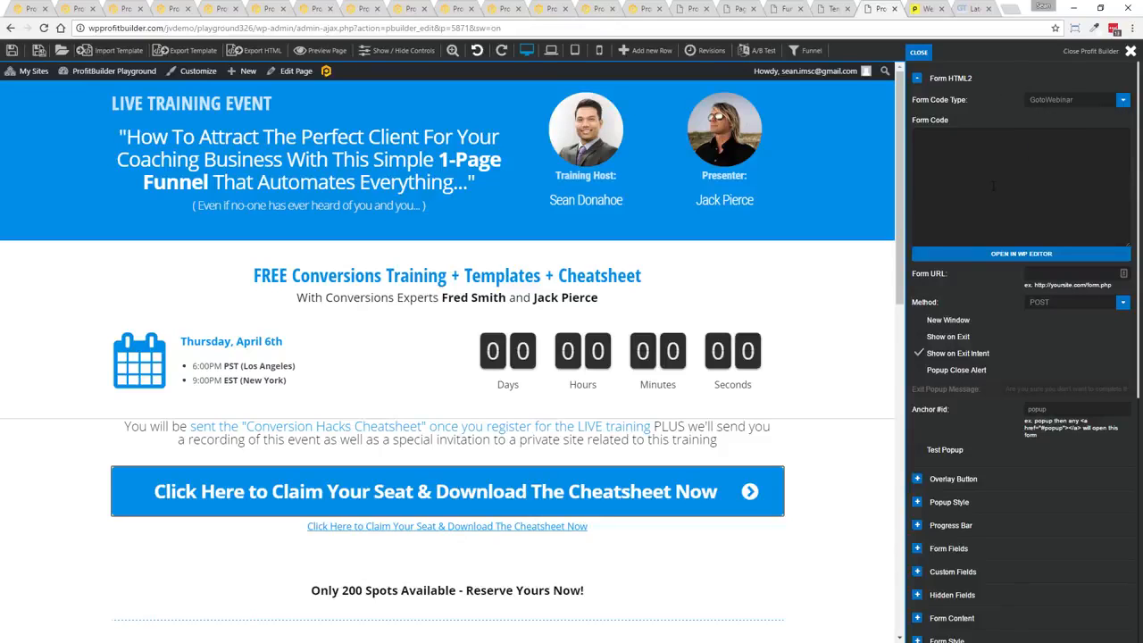
pyautogui.scroll(-5, 808, 459)
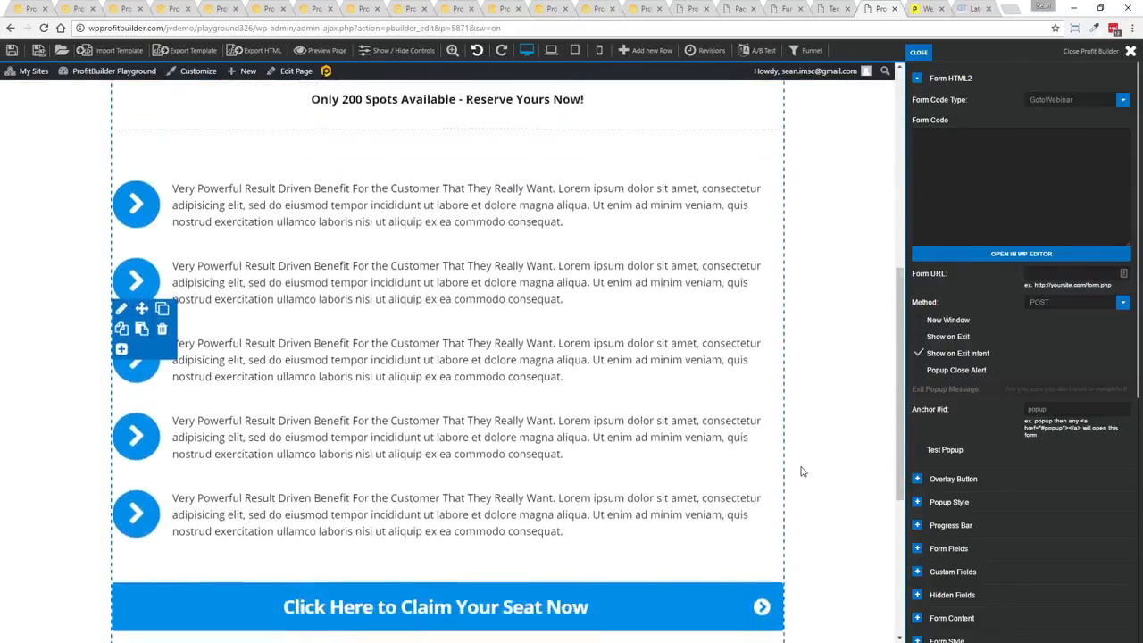
pyautogui.scroll(-2, 801, 471)
pyautogui.scroll(4, 798, 470)
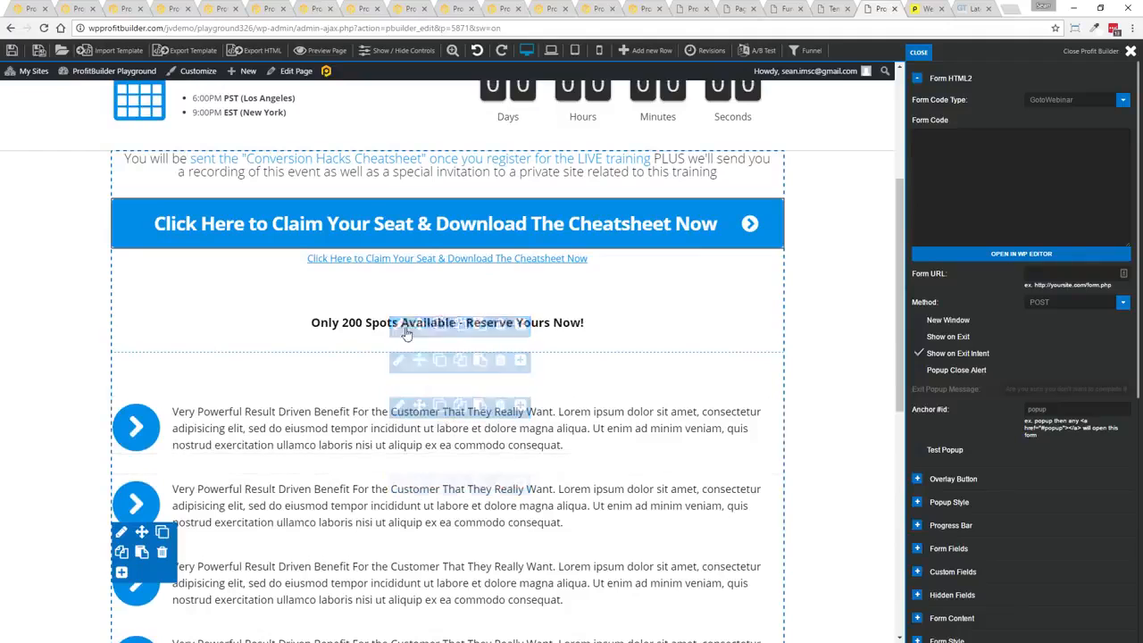
pyautogui.scroll(3, 406, 333)
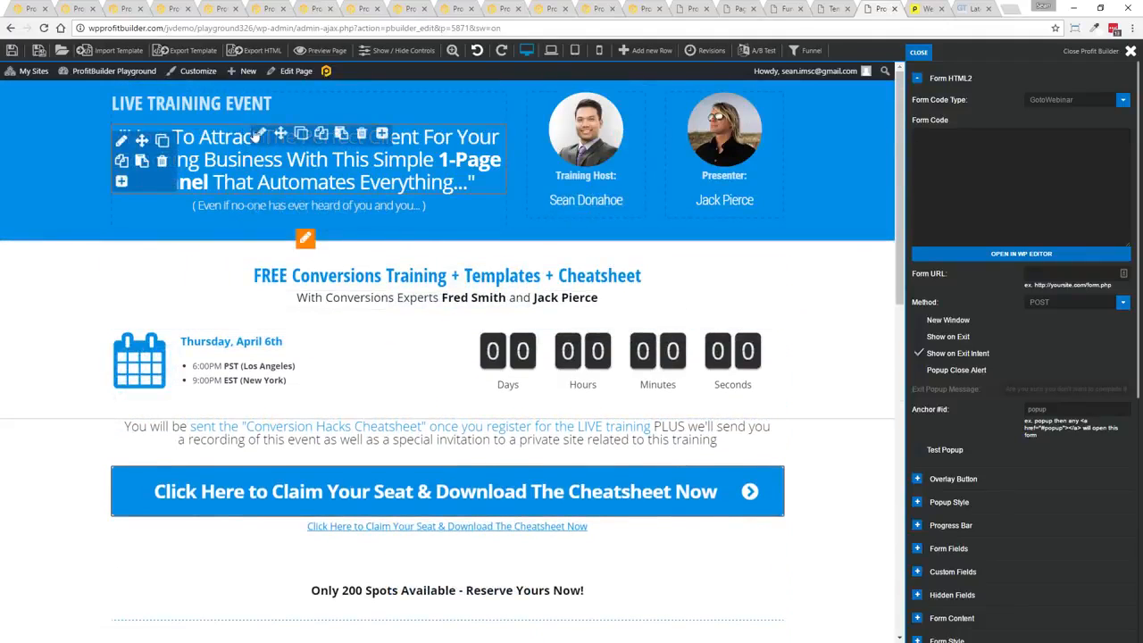
# View the main "How To Attract The Perfect Client" heading in the WP editor, leaving its text unsaved and closing its settings
pyautogui.click(258, 133)
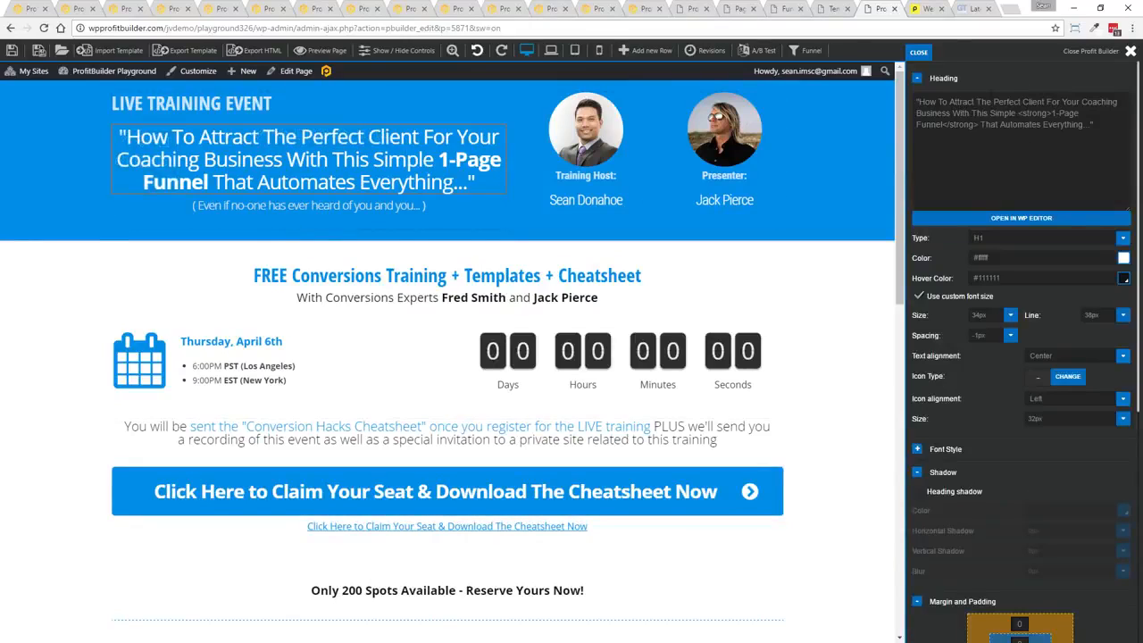
pyautogui.click(1020, 218)
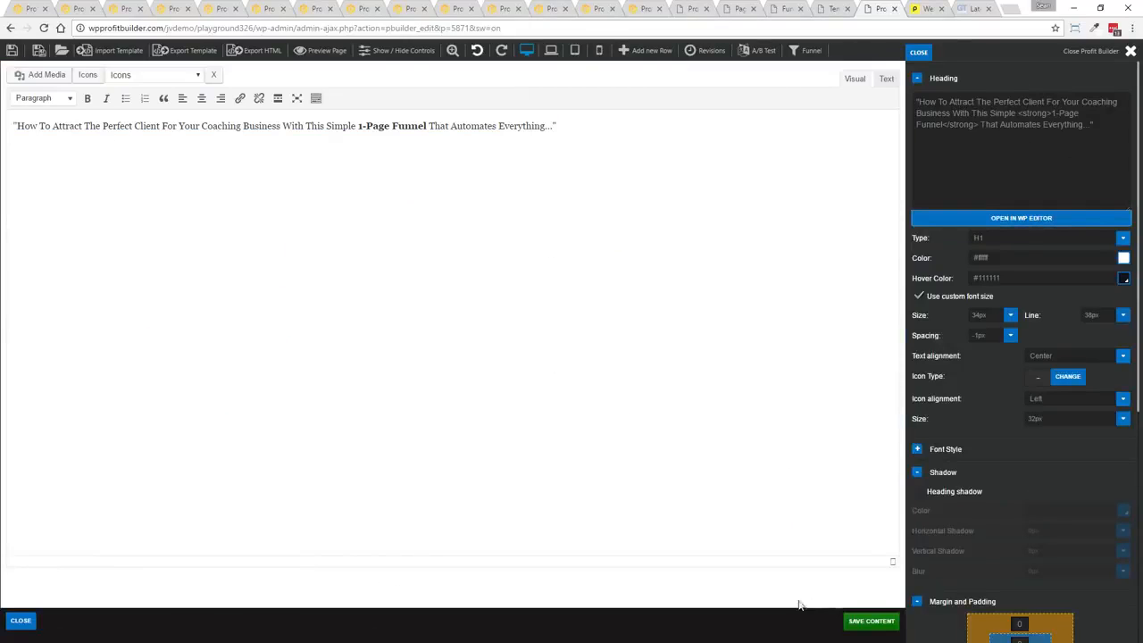
pyautogui.click(21, 622)
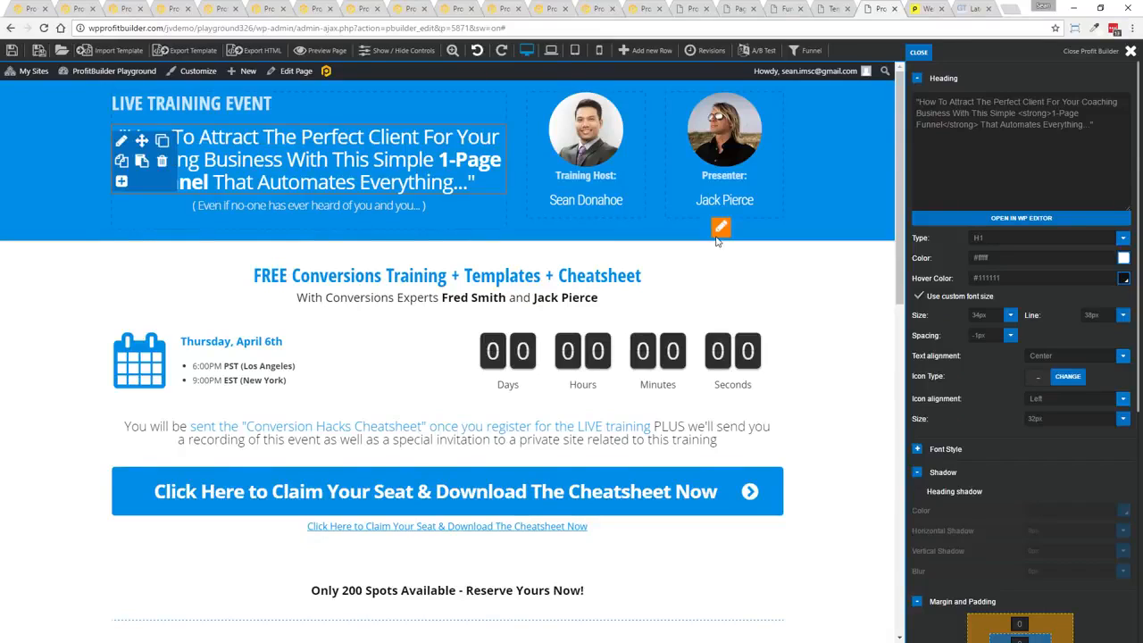
pyautogui.click(918, 51)
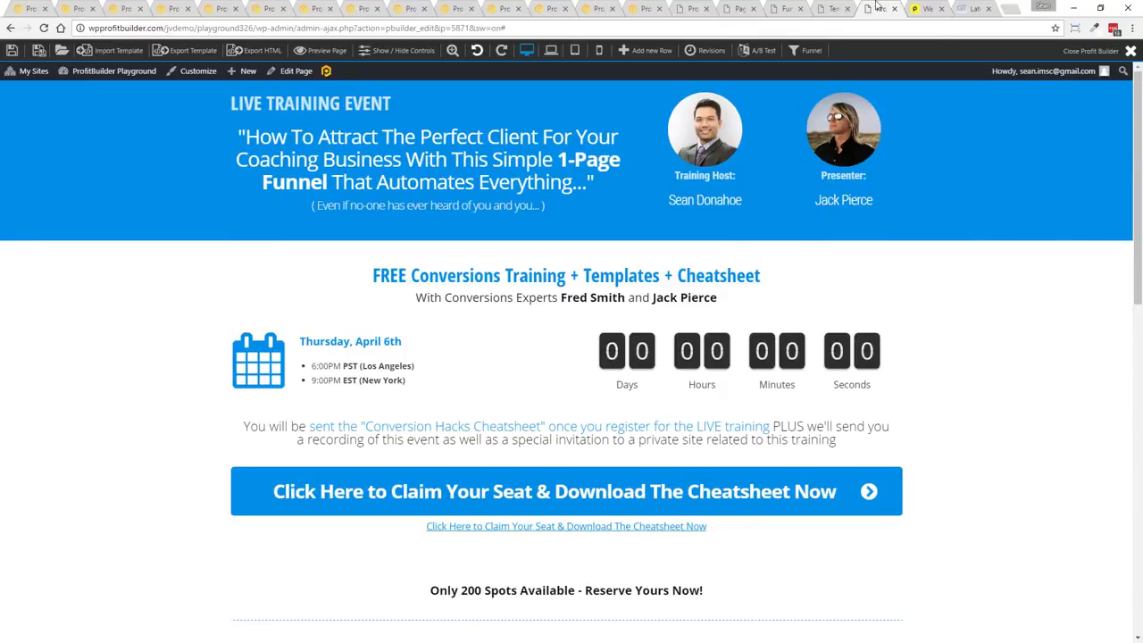
pyautogui.click(911, 9)
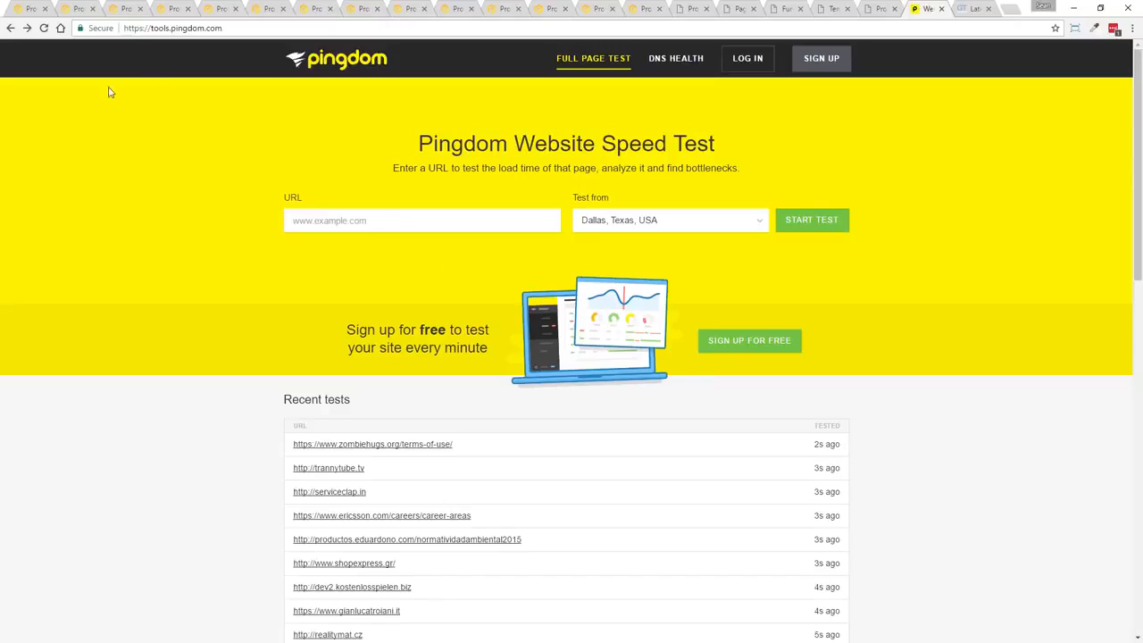
pyautogui.click(348, 228)
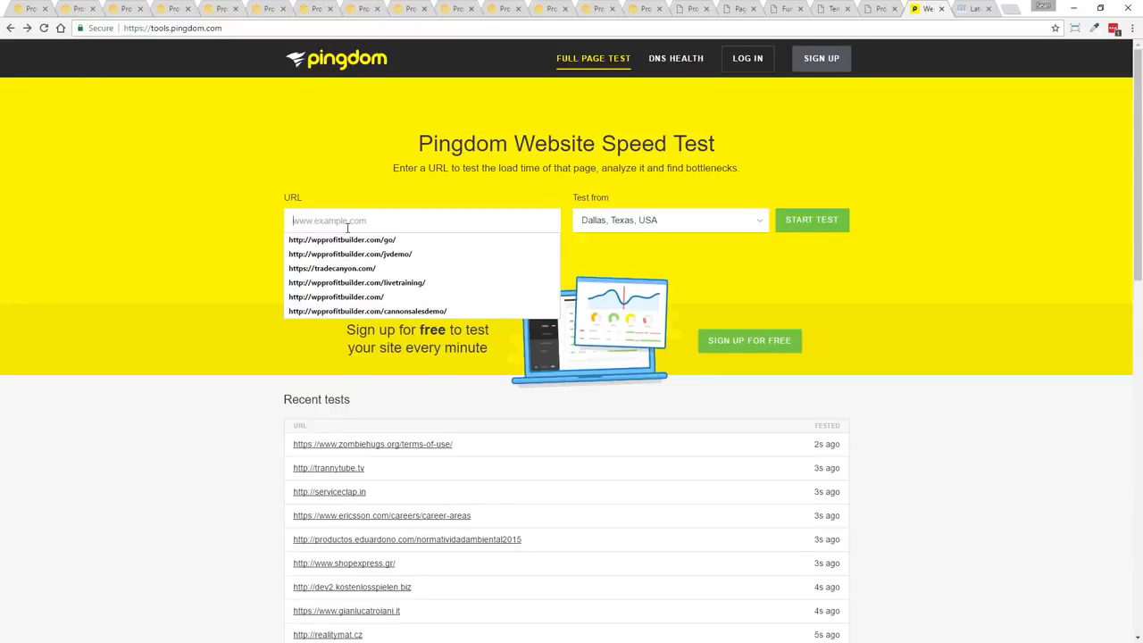
pyautogui.click(357, 282)
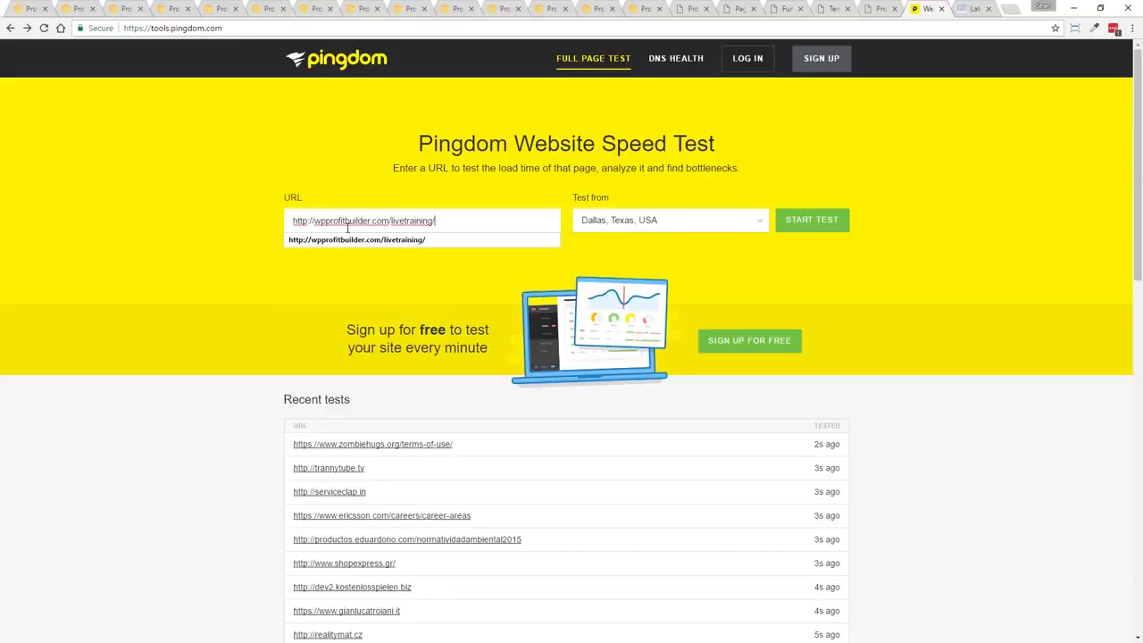
pyautogui.click(811, 223)
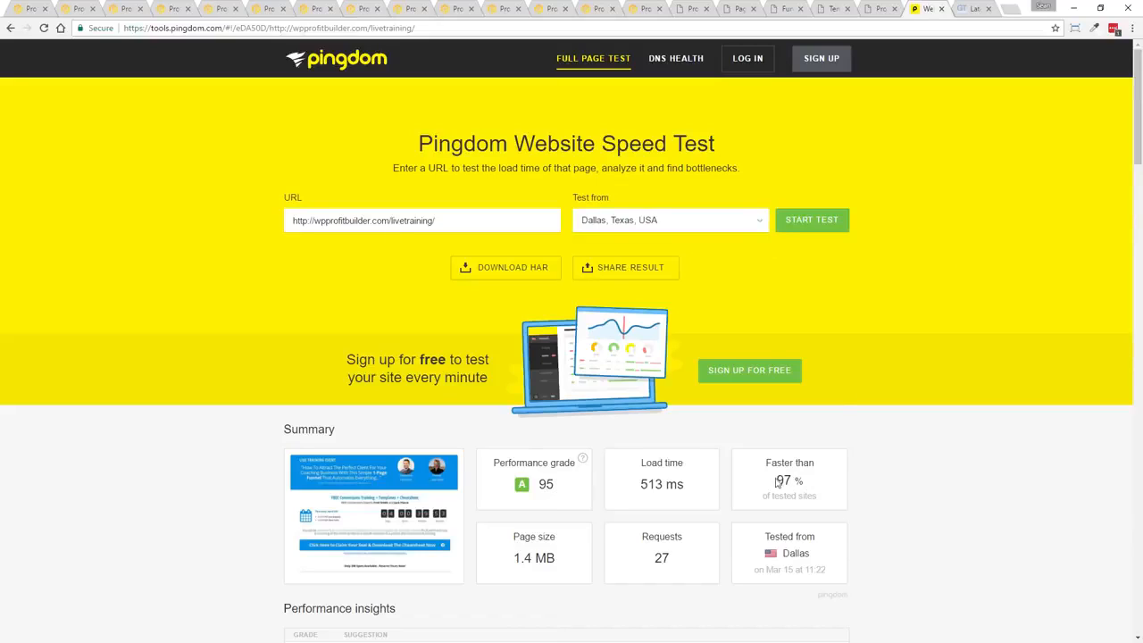
pyautogui.moveTo(777, 482); pyautogui.dragTo(814, 481)
pyautogui.moveTo(638, 484); pyautogui.dragTo(697, 483)
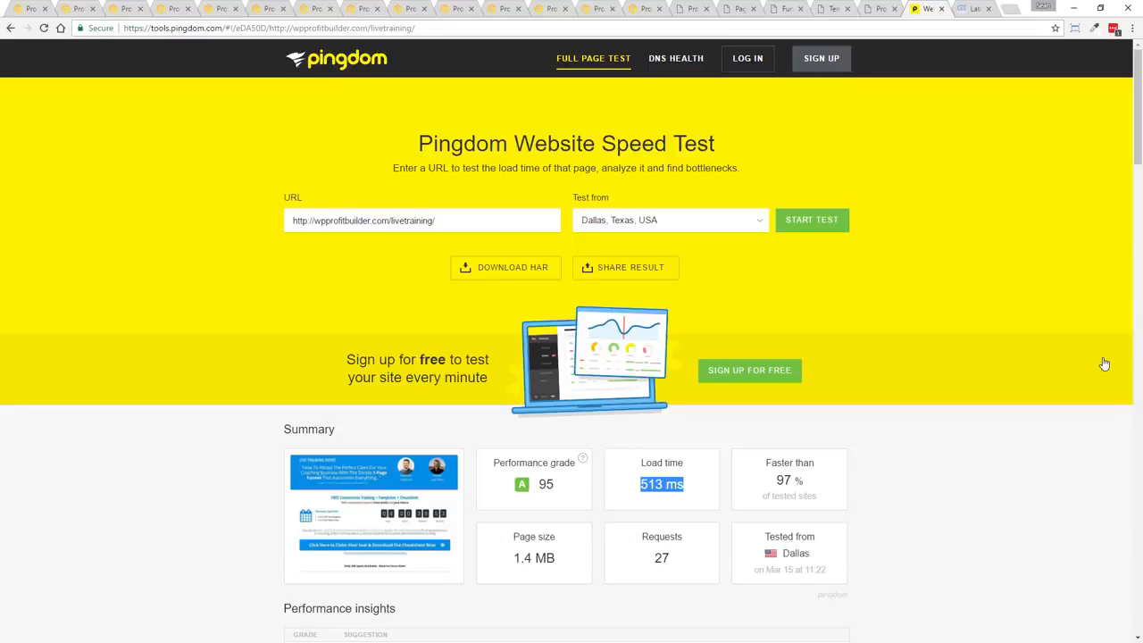
pyautogui.moveTo(391, 223); pyautogui.dragTo(742, 238)
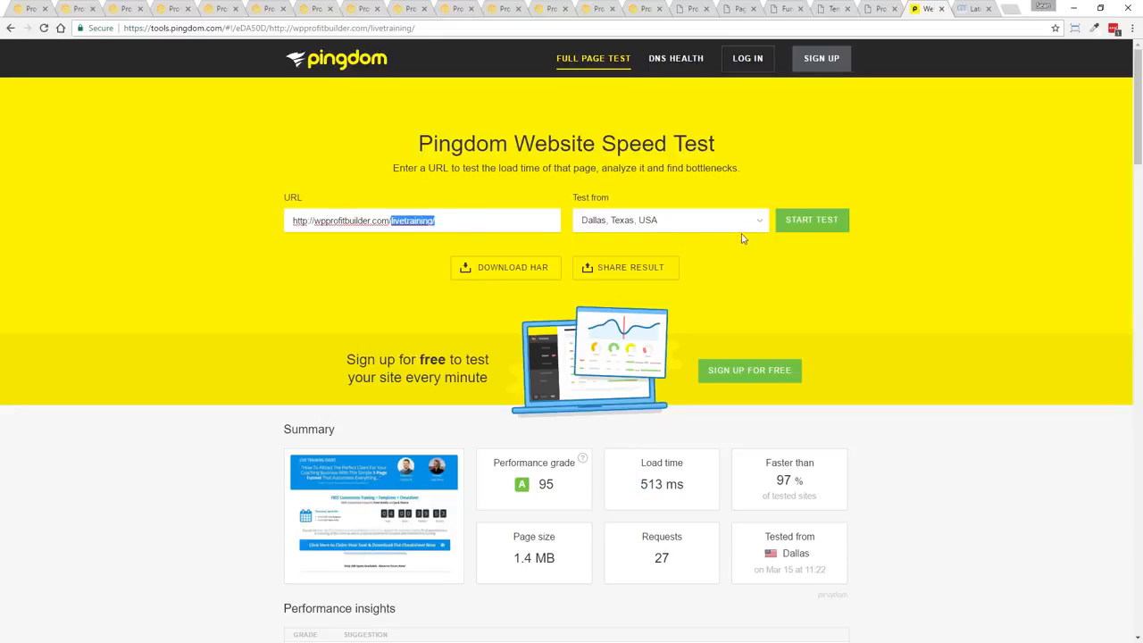
pyautogui.write('ca')
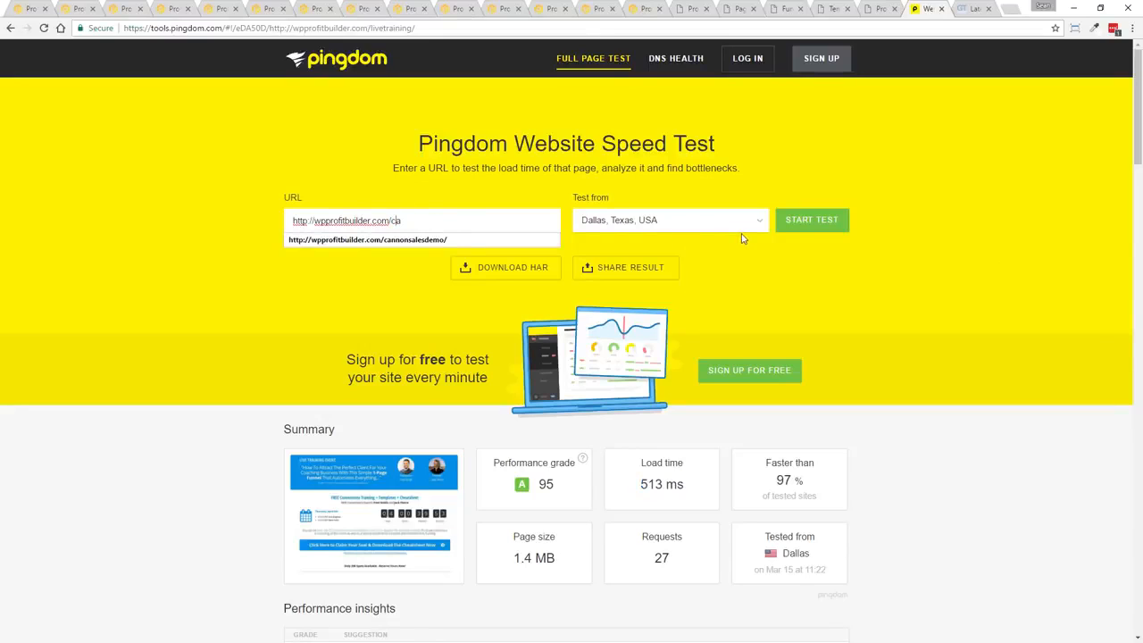
pyautogui.press('Down')
pyautogui.hotkey('ctrl', 'a')
pyautogui.hotkey('ctrl', 'c')
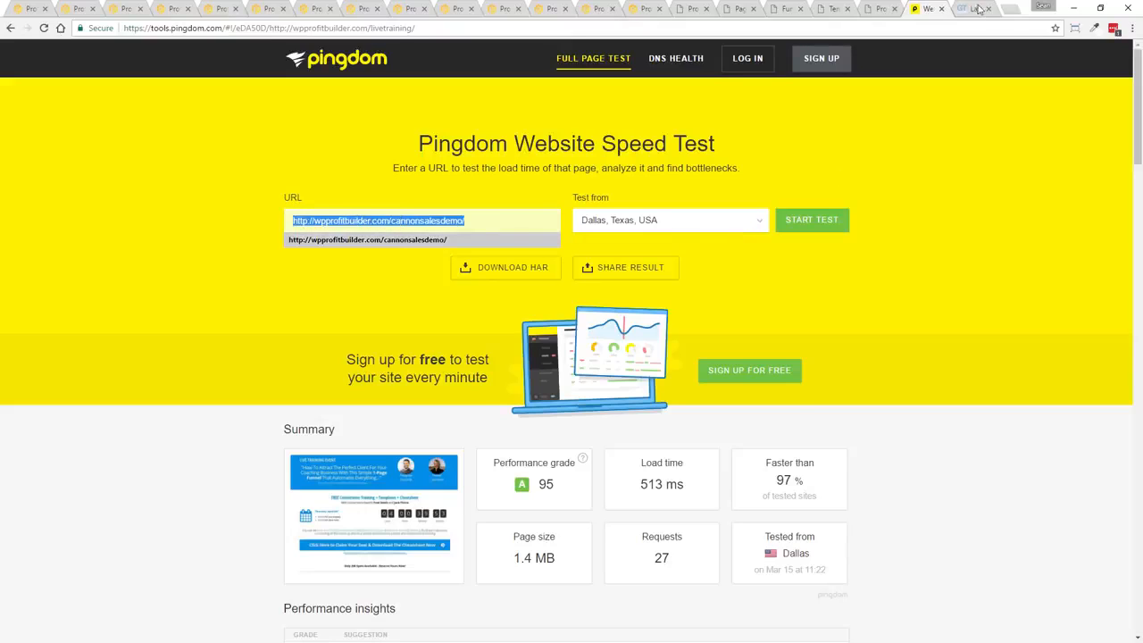
pyautogui.click(1016, 9)
pyautogui.hotkey('ctrl', 'v')
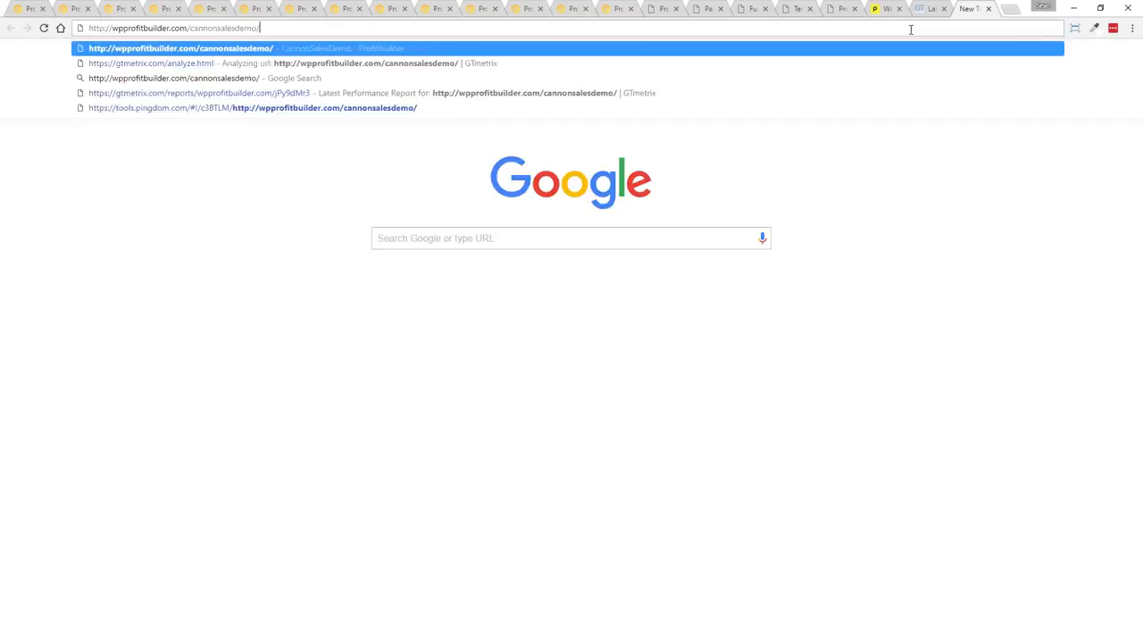
pyautogui.press('Return')
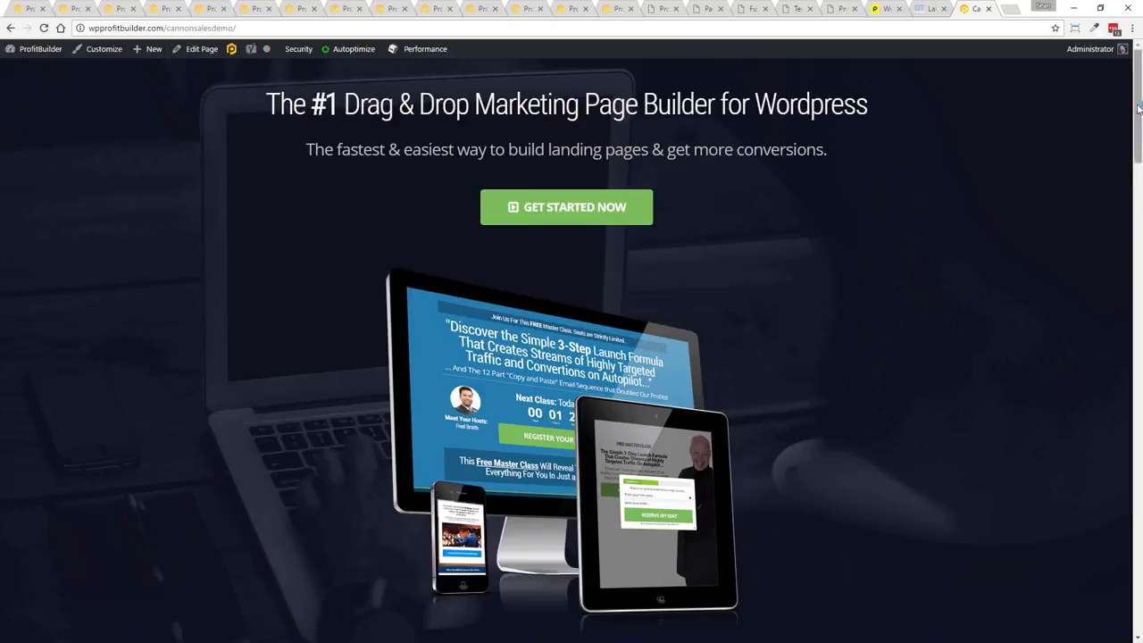
pyautogui.moveTo(1139, 108)
pyautogui.mouseDown()
pyautogui.moveTo(1126, 261)
pyautogui.moveTo(1139, 302)
pyautogui.moveTo(1136, 473)
pyautogui.moveTo(1114, 631)
pyautogui.moveTo(1138, 125)
pyautogui.moveTo(1115, 331)
pyautogui.moveTo(1121, 536)
pyautogui.moveTo(1135, 125)
pyautogui.mouseUp()
pyautogui.click(886, 7)
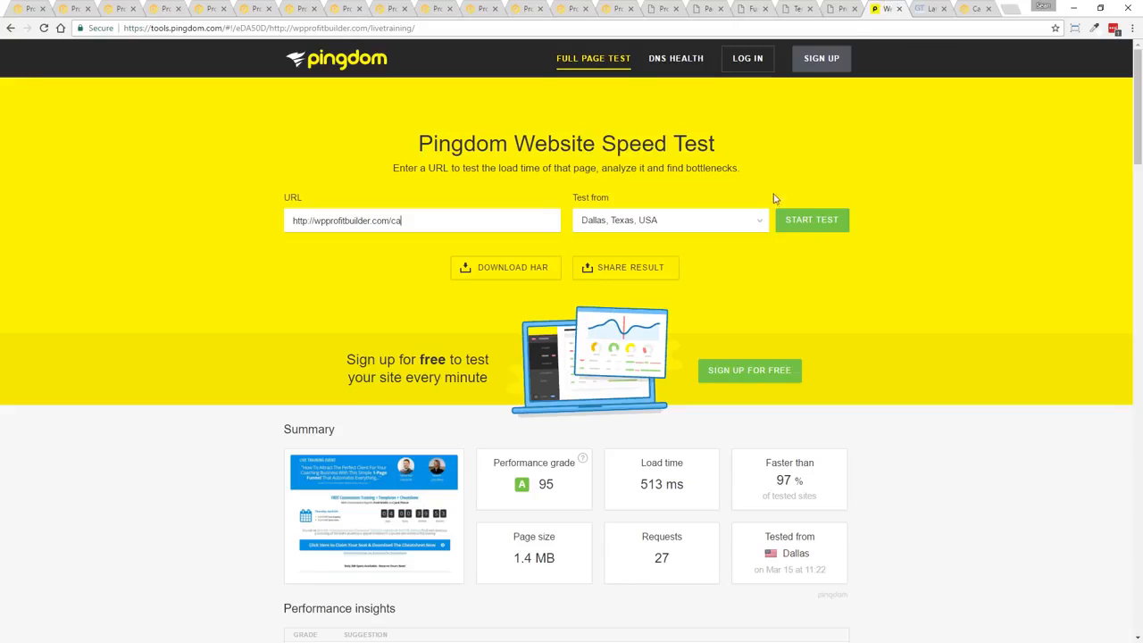
pyautogui.tripleClick(355, 219)
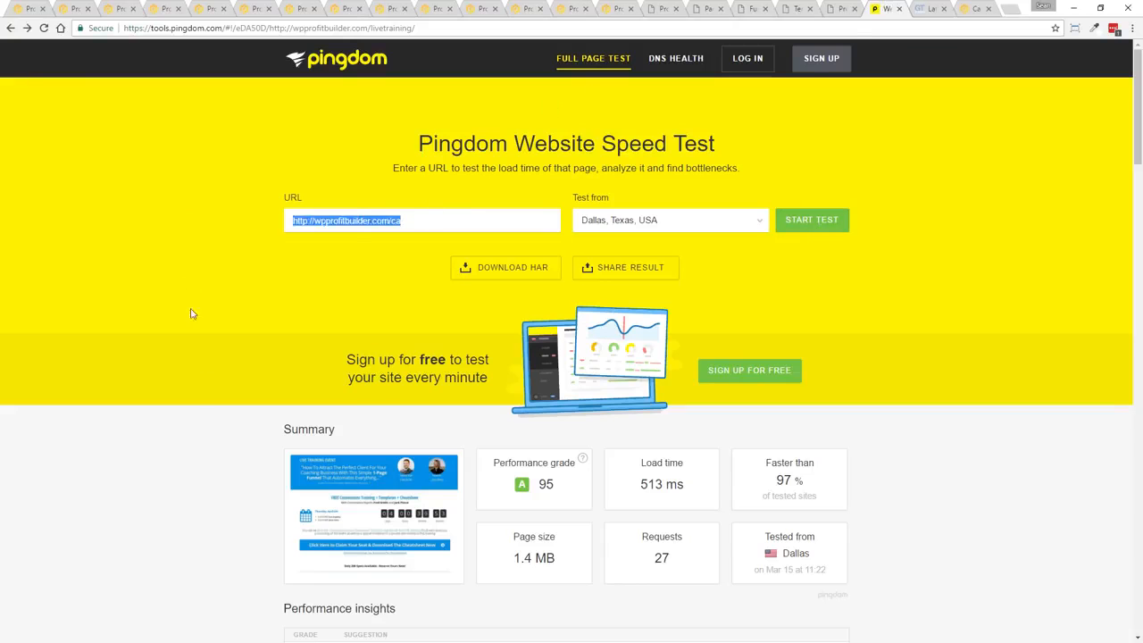
pyautogui.hotkey('ctrl', 'v')
pyautogui.click(875, 306)
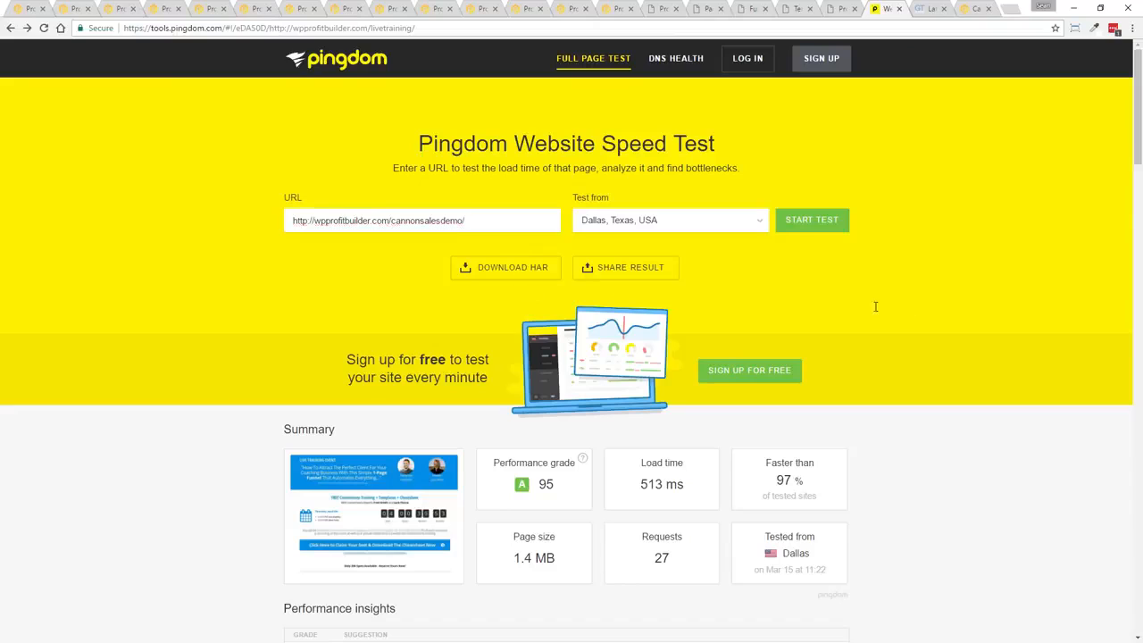
pyautogui.click(791, 223)
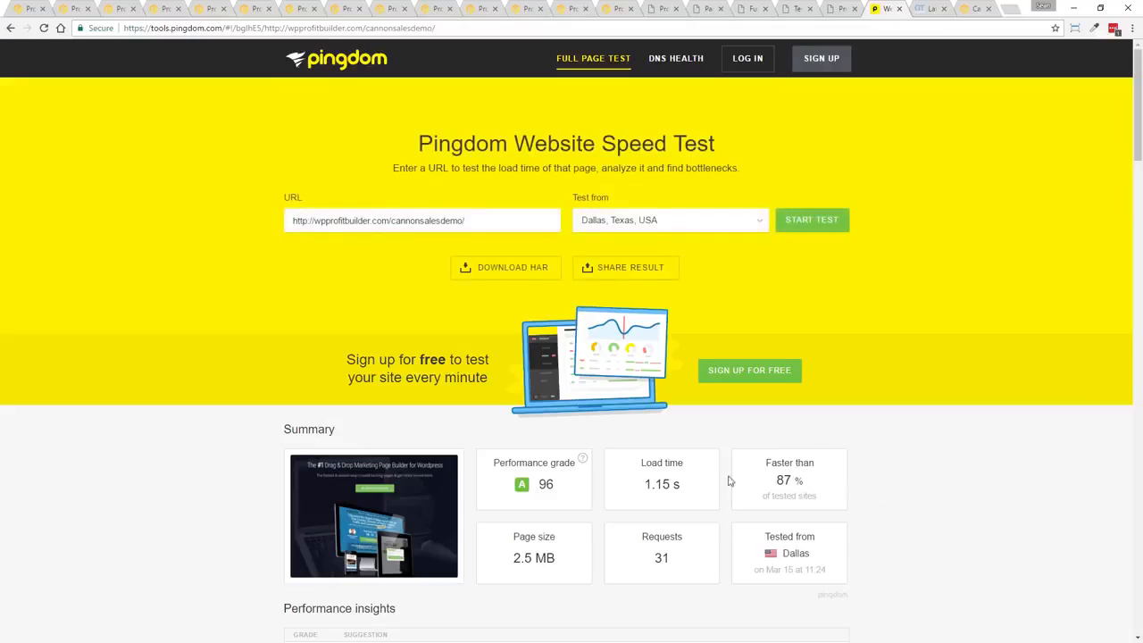
pyautogui.moveTo(677, 484); pyautogui.dragTo(639, 487)
pyautogui.moveTo(773, 482); pyautogui.dragTo(812, 480)
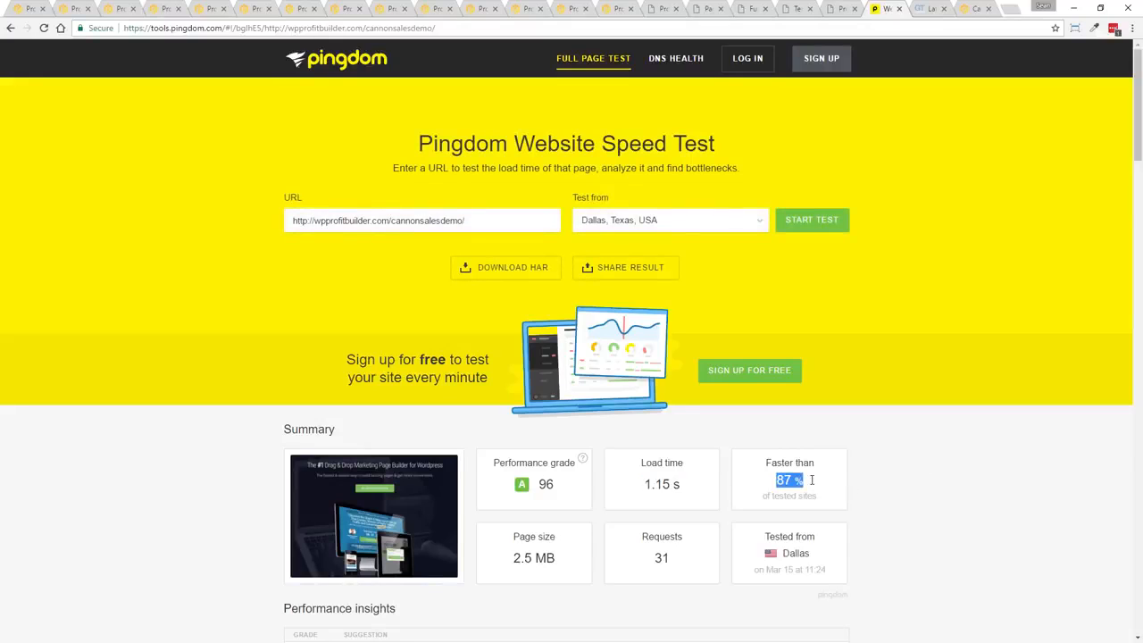
pyautogui.click(943, 468)
# Look at the Hungry Leads, contest video and full-screen splash demo pages and the ProfitBuilder template library
pyautogui.click(93, 7)
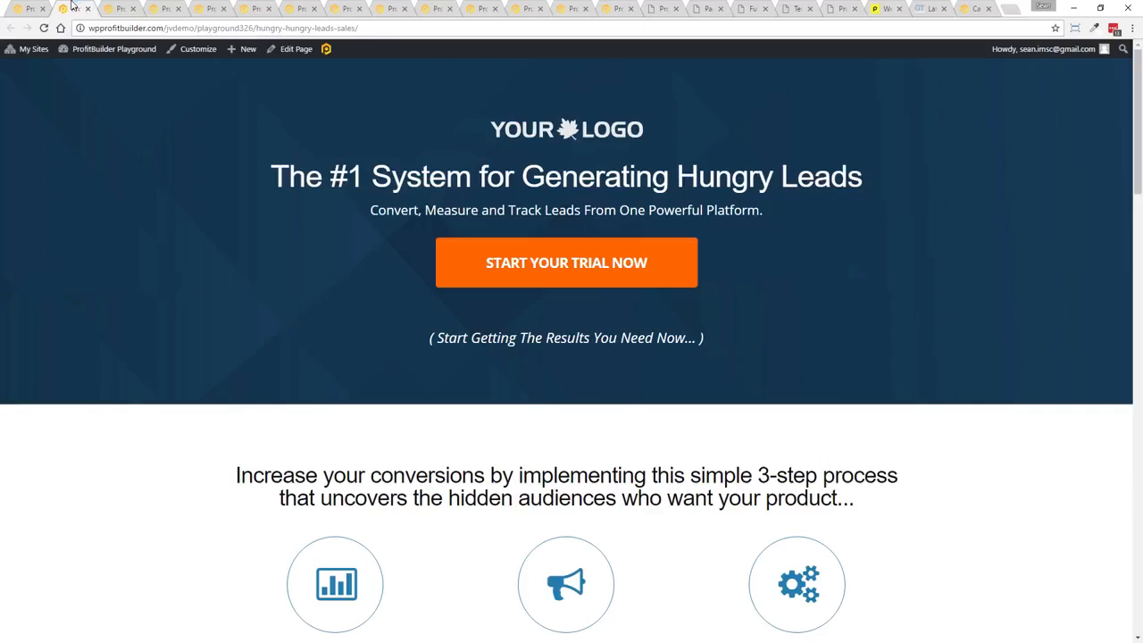
pyautogui.click(126, 6)
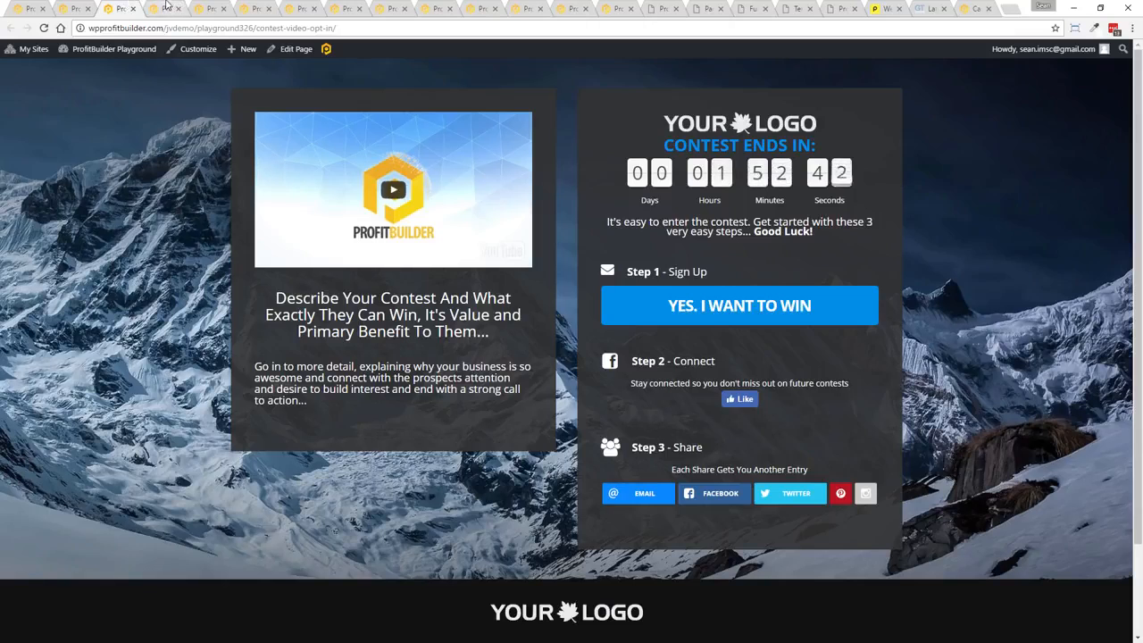
pyautogui.click(165, 6)
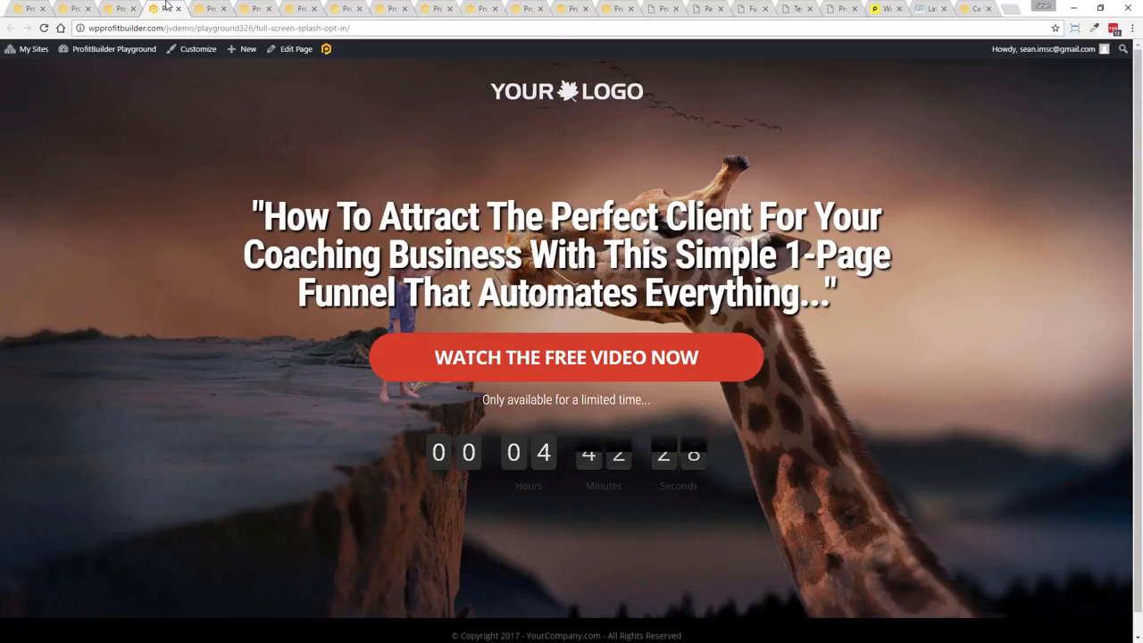
pyautogui.click(706, 7)
pyautogui.click(799, 7)
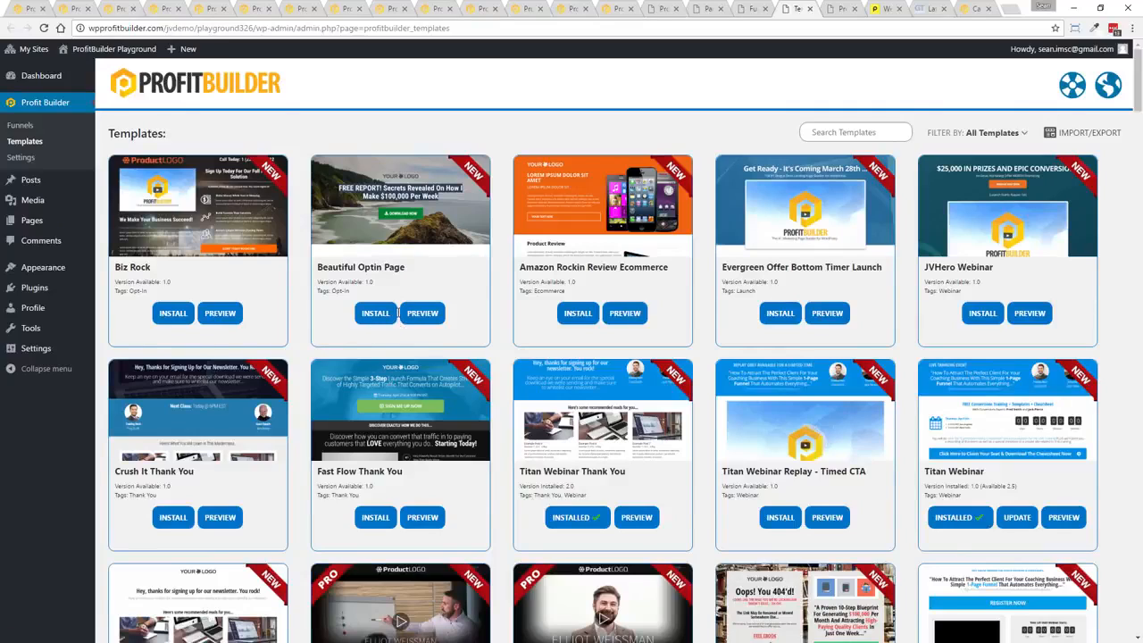
# Browse the restaurant, video webinar, real estate, masterclass, Krystal Clear and gym demo pages, dismissing the real estate opt-in popup
pyautogui.click(576, 7)
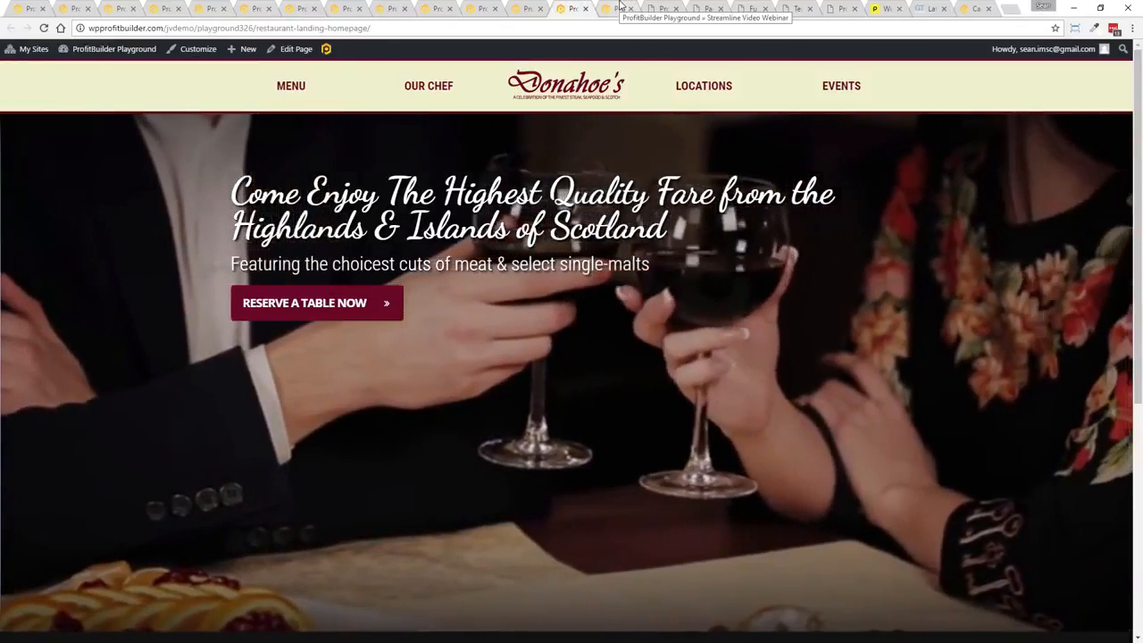
pyautogui.click(622, 7)
pyautogui.click(518, 7)
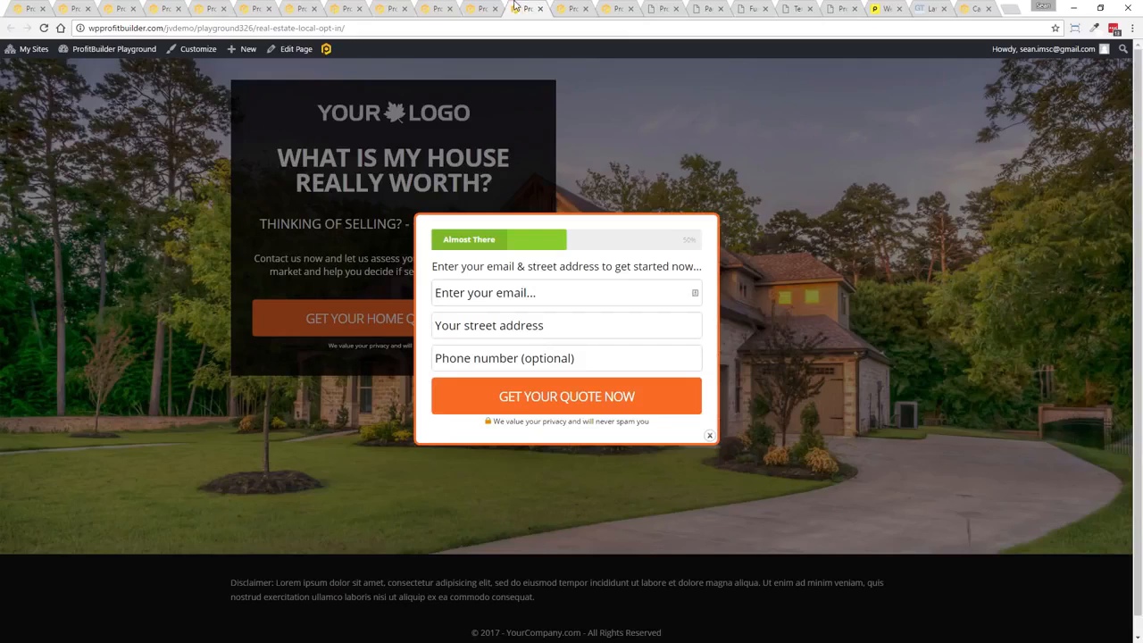
pyautogui.click(709, 434)
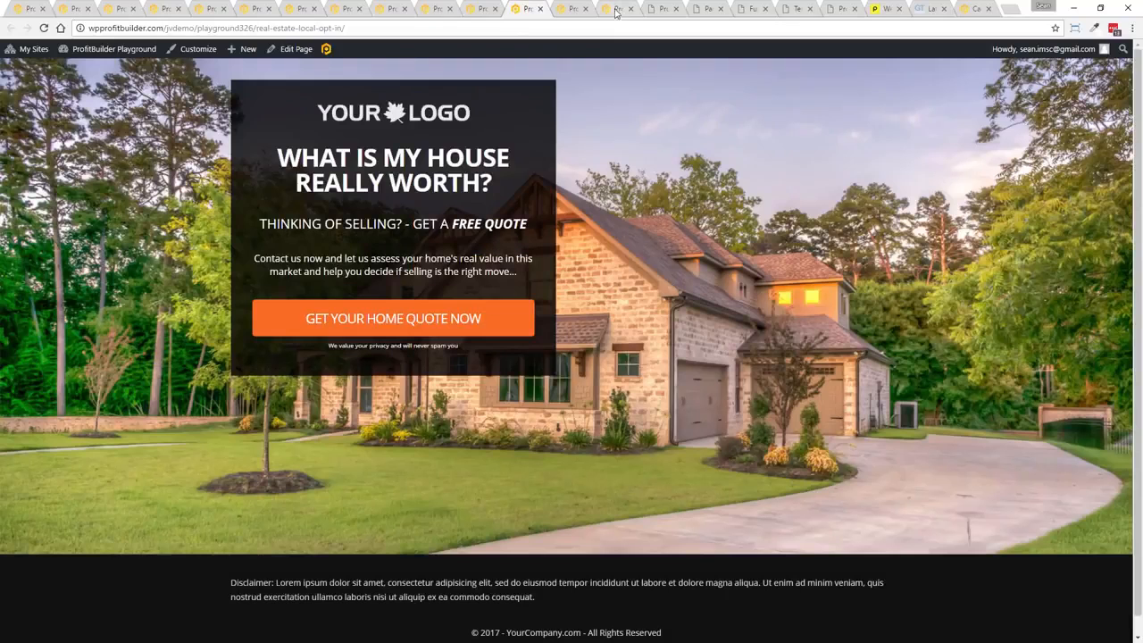
pyautogui.click(426, 7)
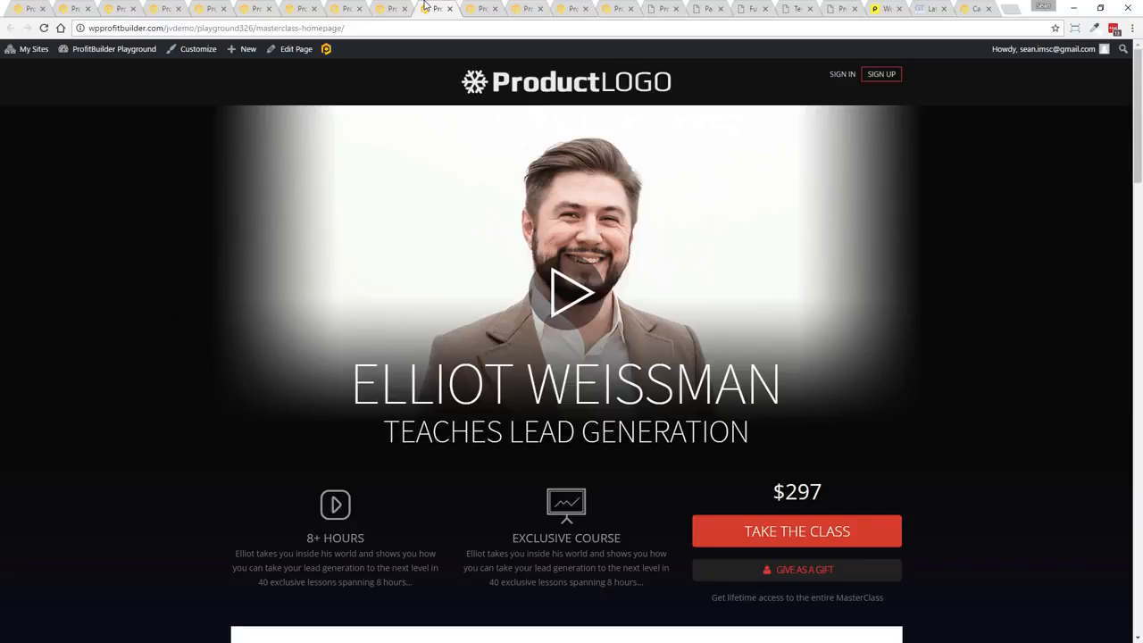
pyautogui.click(392, 8)
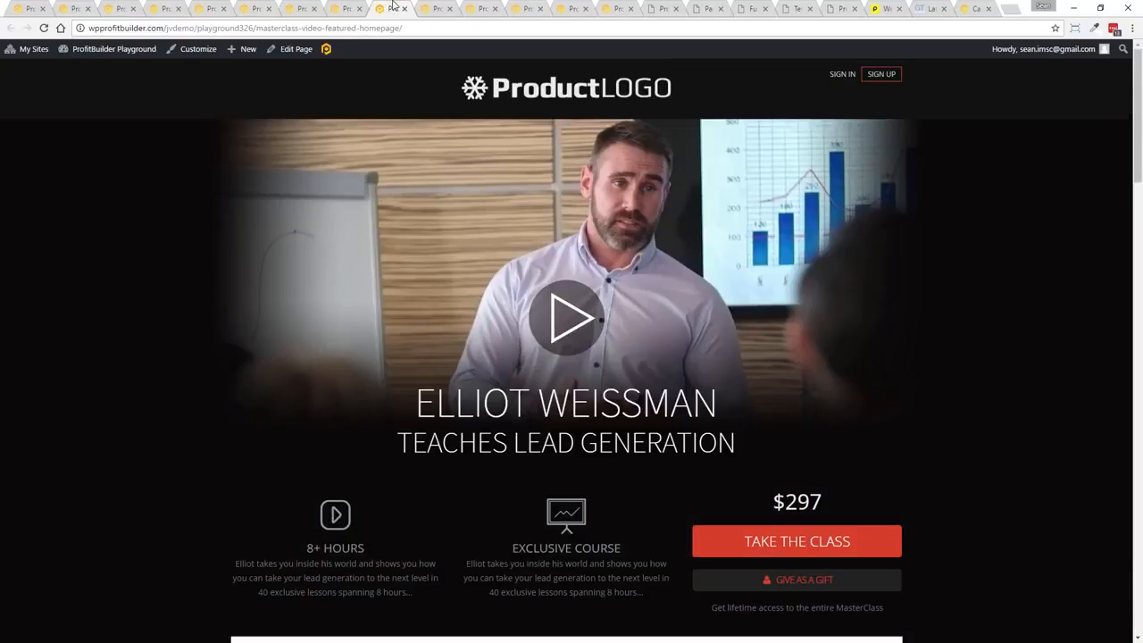
pyautogui.click(254, 9)
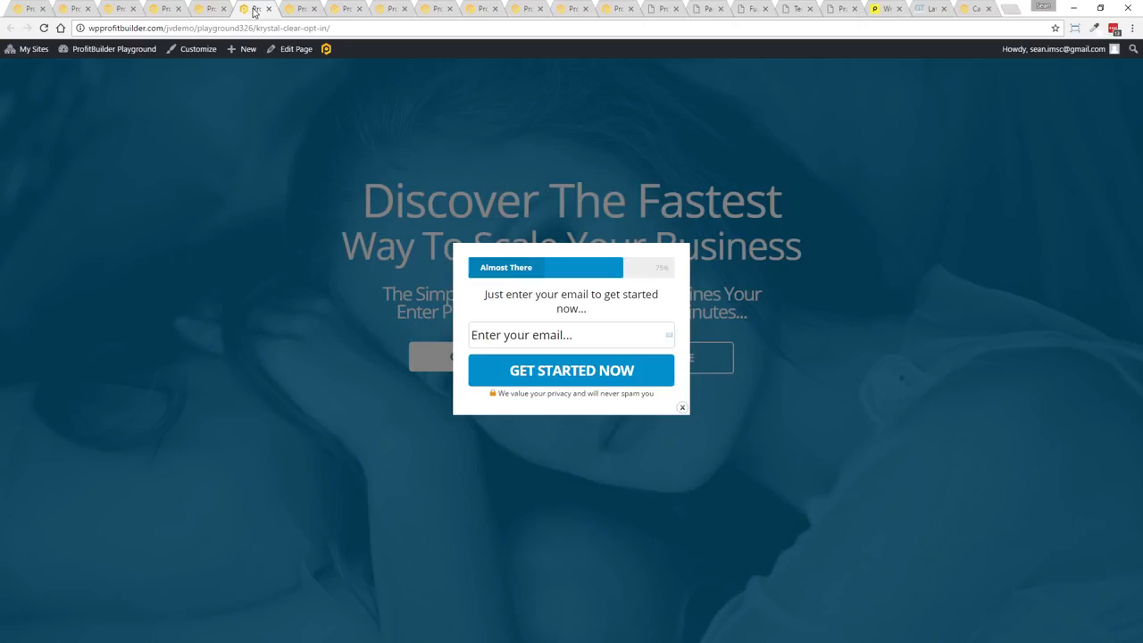
pyautogui.click(199, 9)
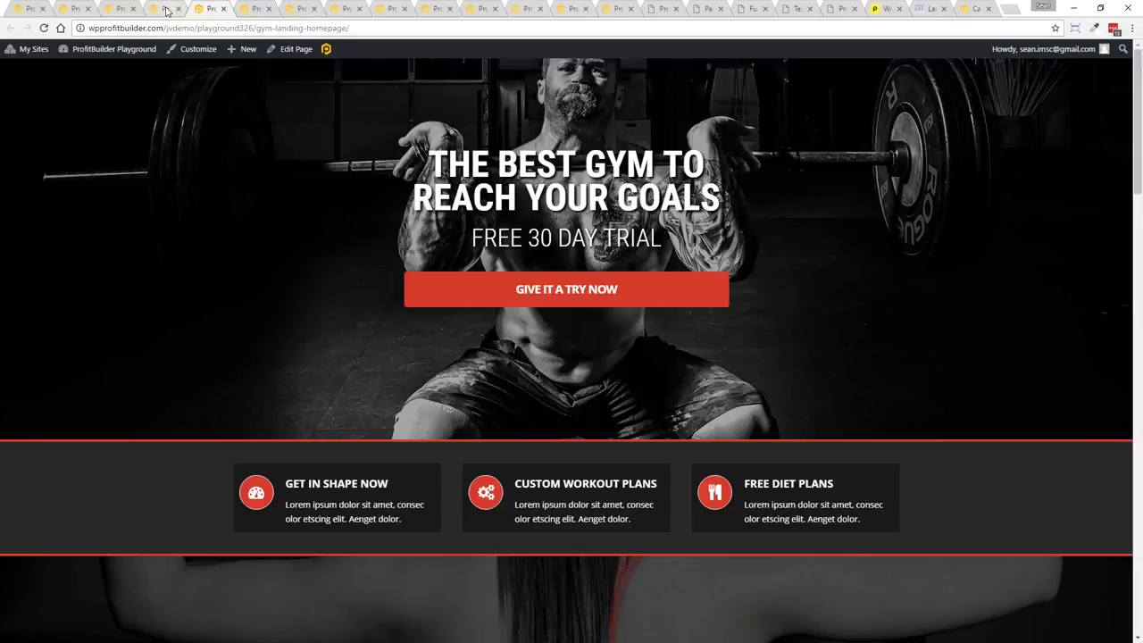
pyautogui.click(165, 9)
# Return to the Authority Builder page in the editor and open the settings of the "FREE MASTER CLASS:" heading
pyautogui.click(664, 9)
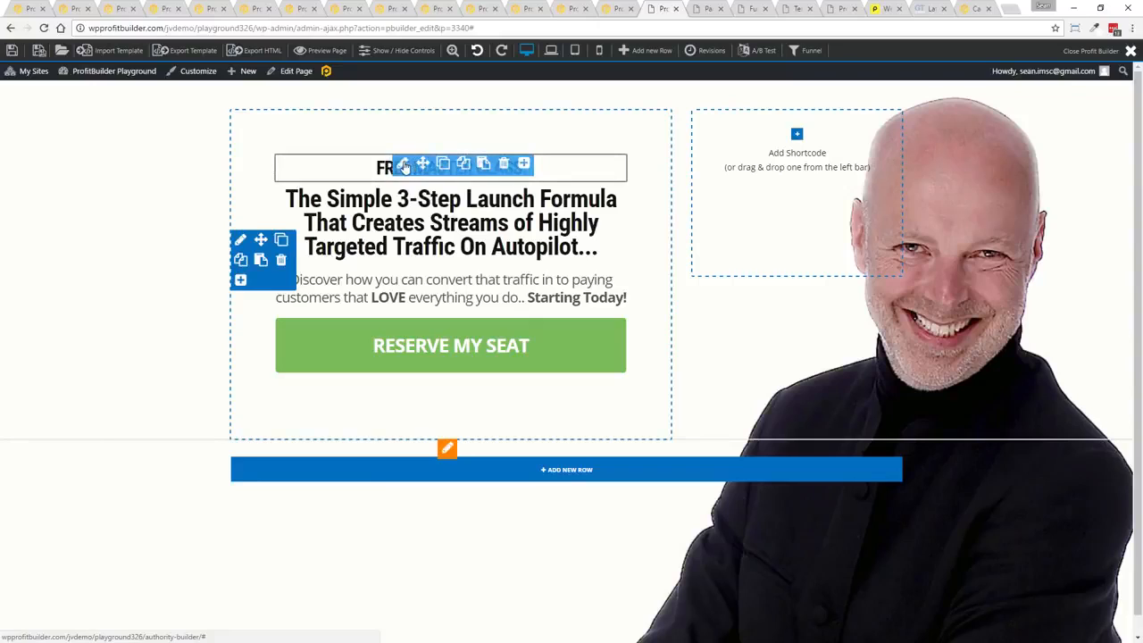
pyautogui.click(404, 165)
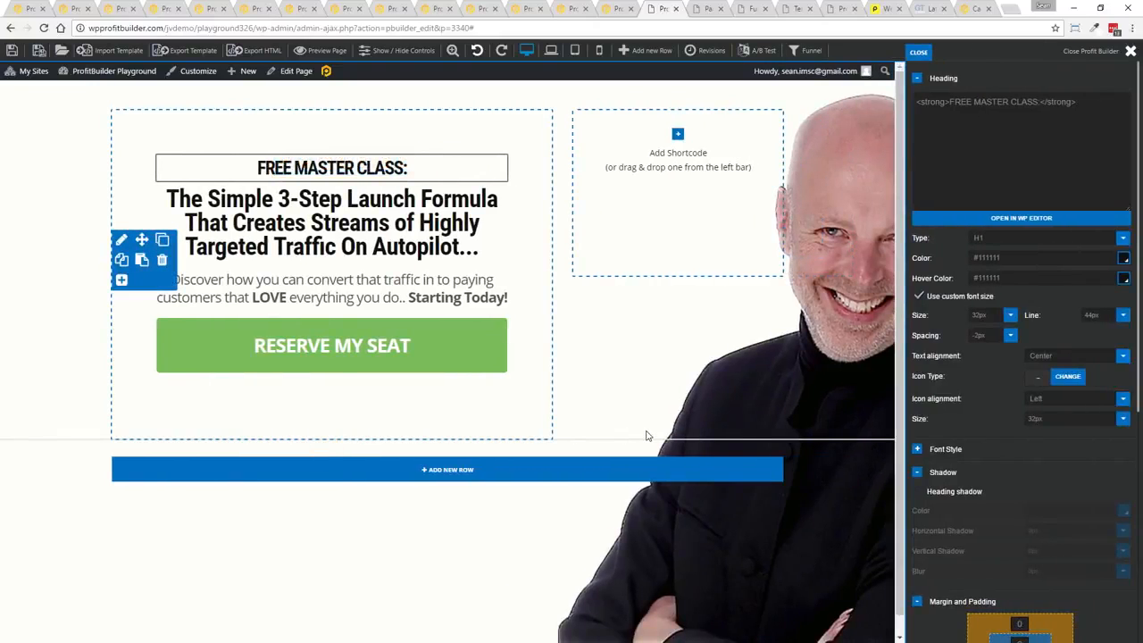